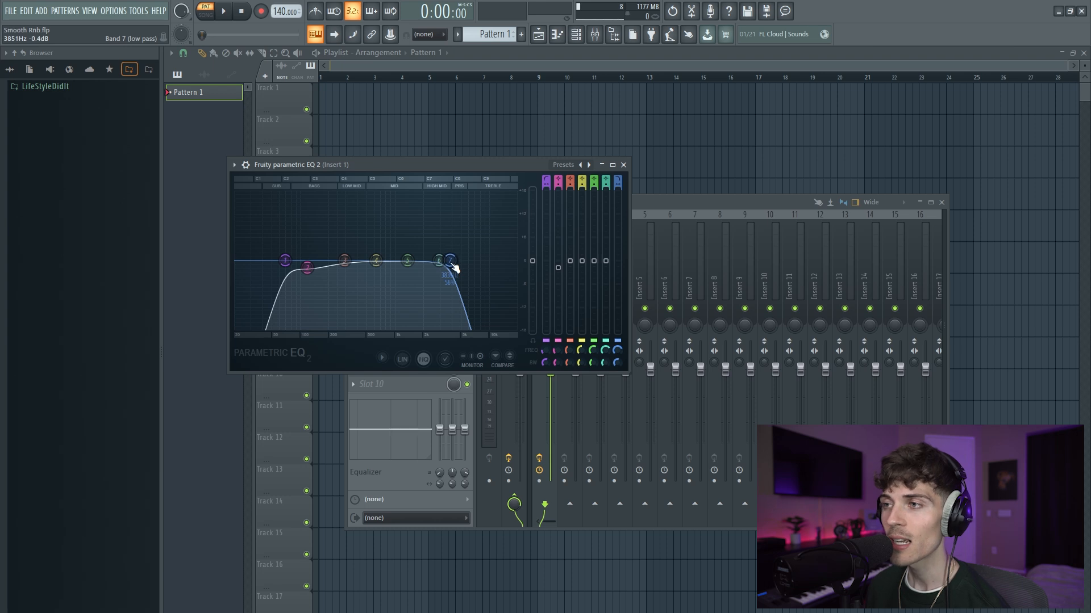
Step: Close the parametric EQ and review the ValhallaVintageVerb reverb settings on Insert 1
{"action": "left_click", "coordinate": [623, 164]}
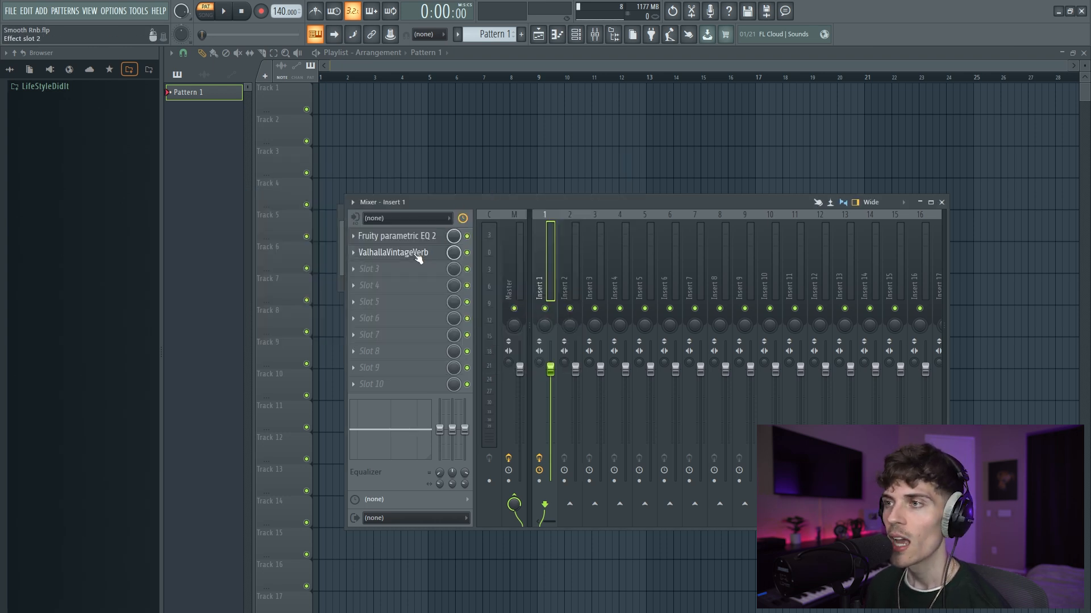
{"action": "left_click", "coordinate": [419, 255]}
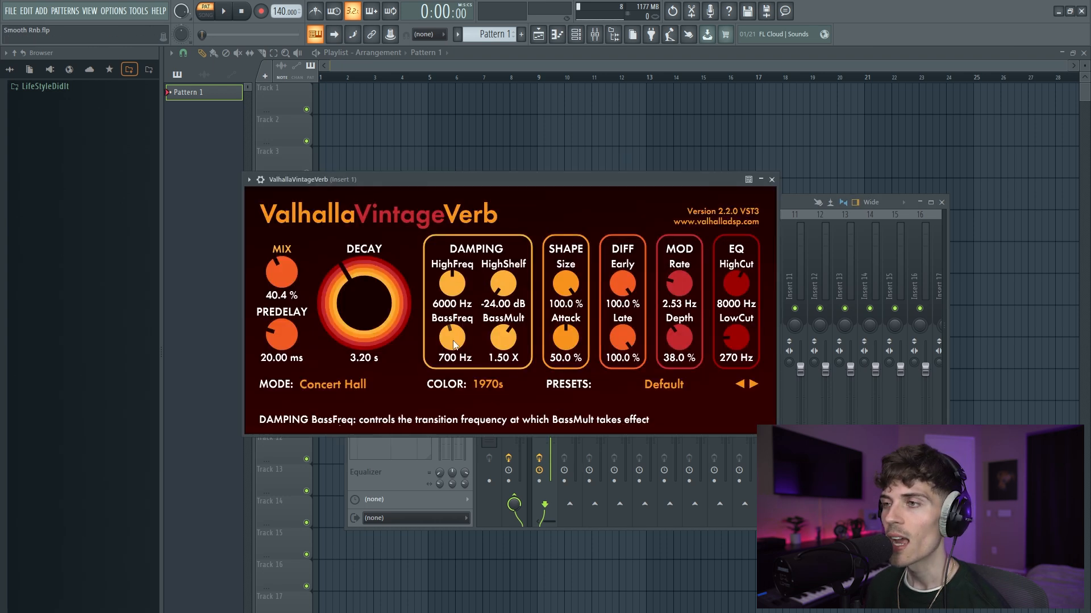
{"action": "left_click", "coordinate": [773, 180]}
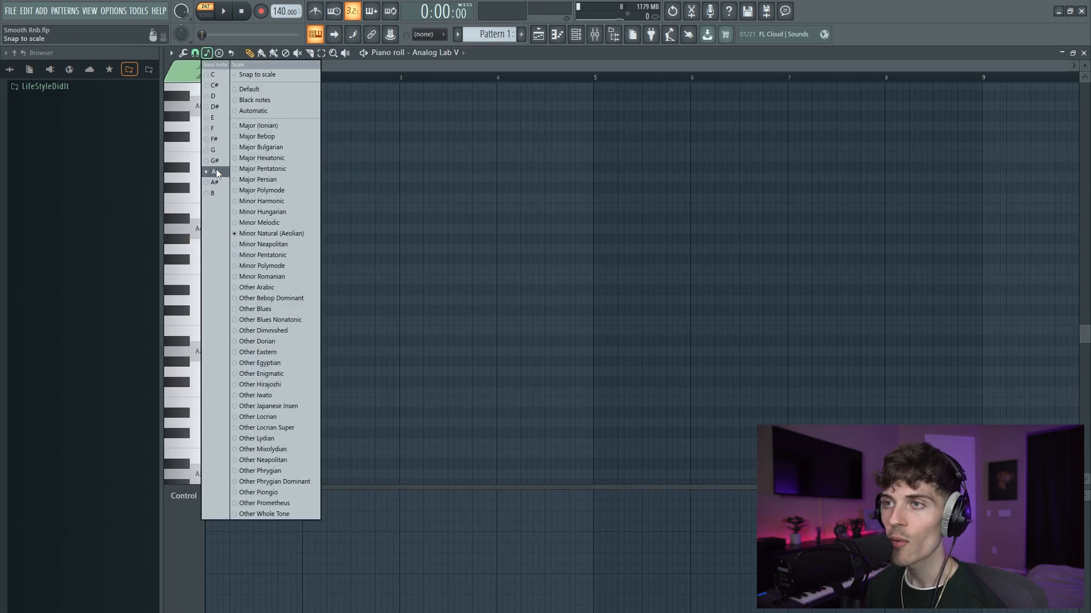
Step: Set the piano roll's scale highlighting to root note A with Minor Natural (Aeolian)
{"action": "left_click", "coordinate": [212, 172]}
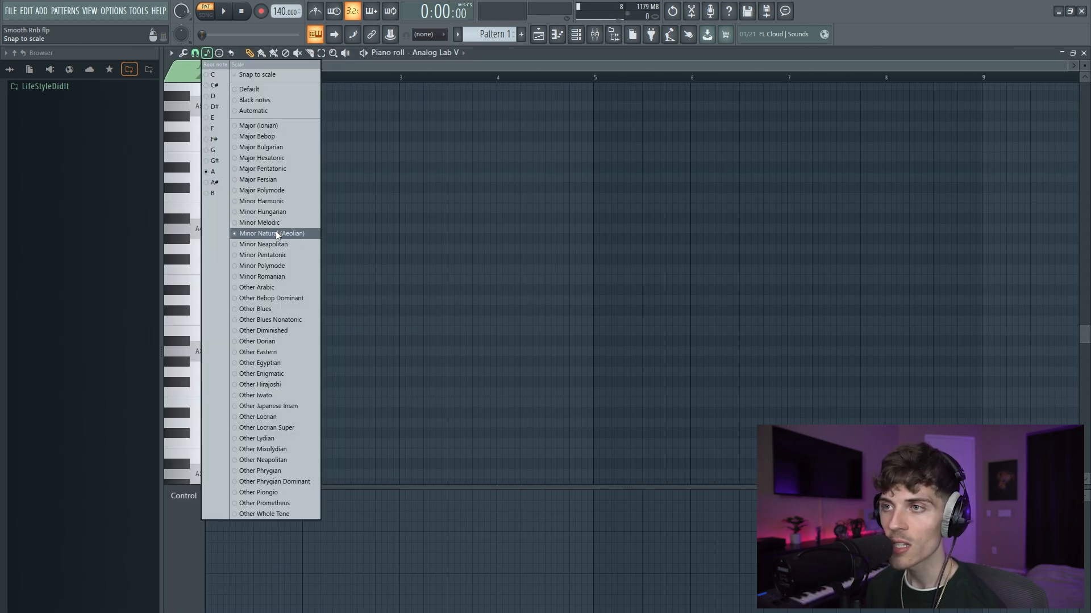
{"action": "left_click", "coordinate": [358, 229]}
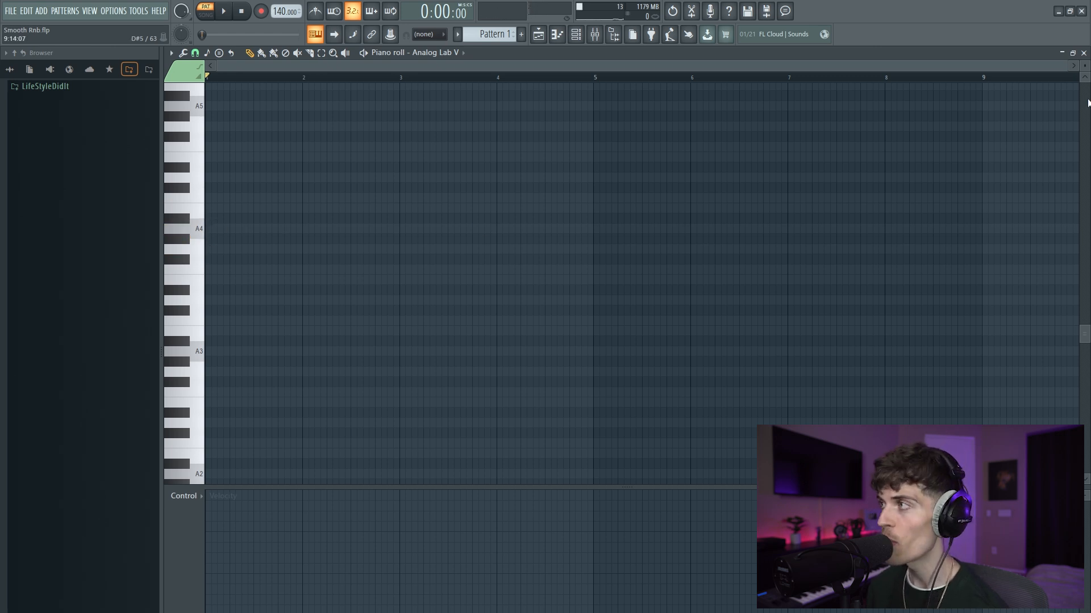
Step: Stack the A natural minor scale as short notes at bar 5: A3, B3, C4, D4, E4, F4, G4 and A4
{"action": "scroll", "coordinate": [1089, 66], "scroll_direction": "up", "scroll_amount": 2}
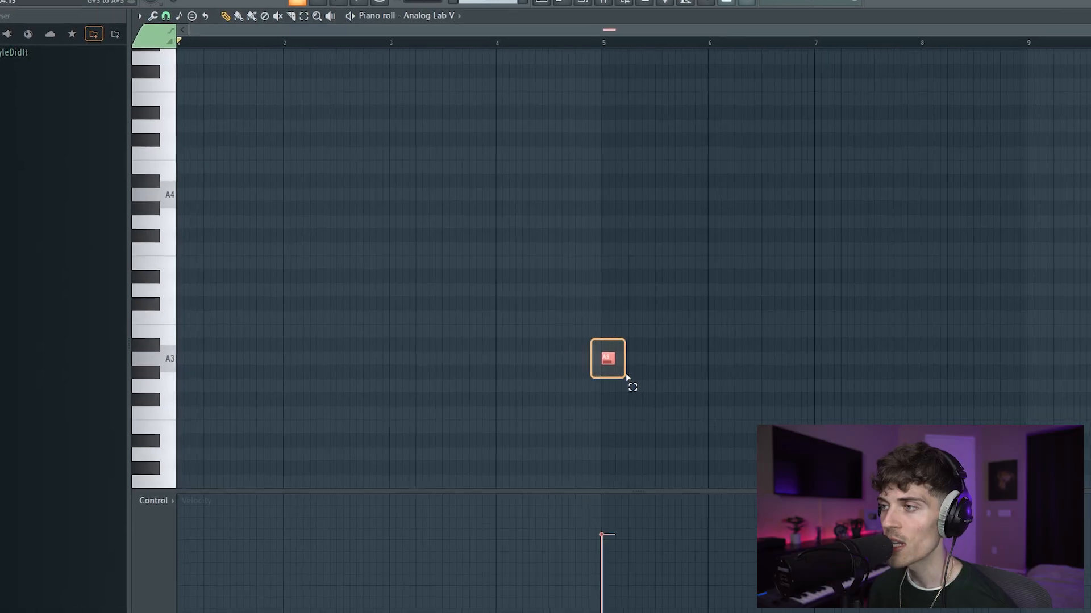
{"action": "left_click_drag", "start_coordinate": [626, 375], "coordinate": [627, 376]}
{"action": "left_click", "coordinate": [611, 339], "text": "ctrl"}
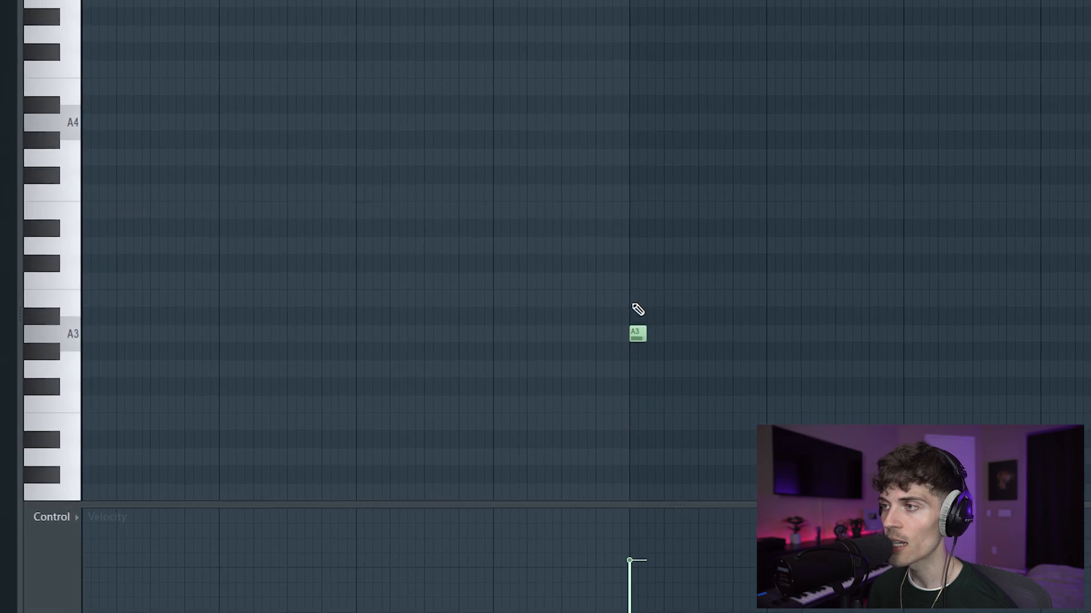
{"action": "left_click", "coordinate": [638, 299]}
{"action": "left_click", "coordinate": [637, 282]}
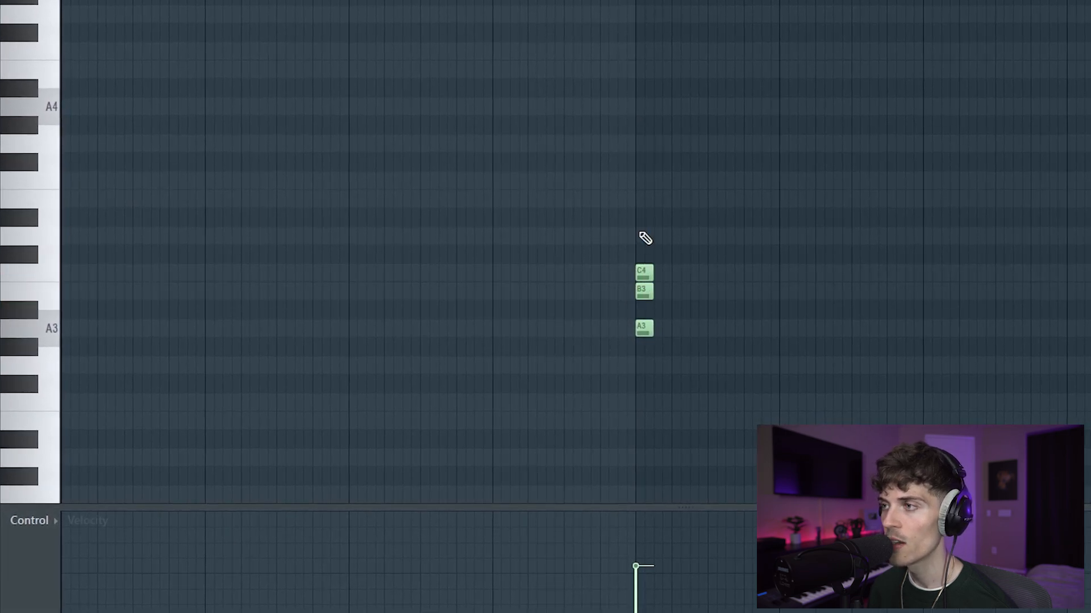
{"action": "left_click", "coordinate": [640, 234]}
{"action": "left_click", "coordinate": [640, 181]}
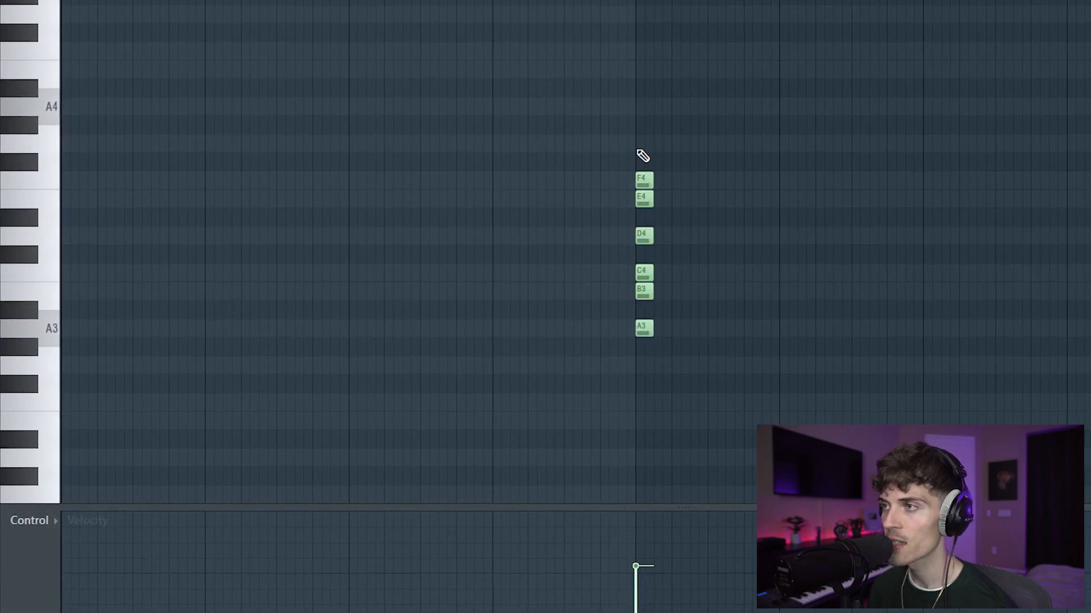
{"action": "left_click", "coordinate": [639, 106]}
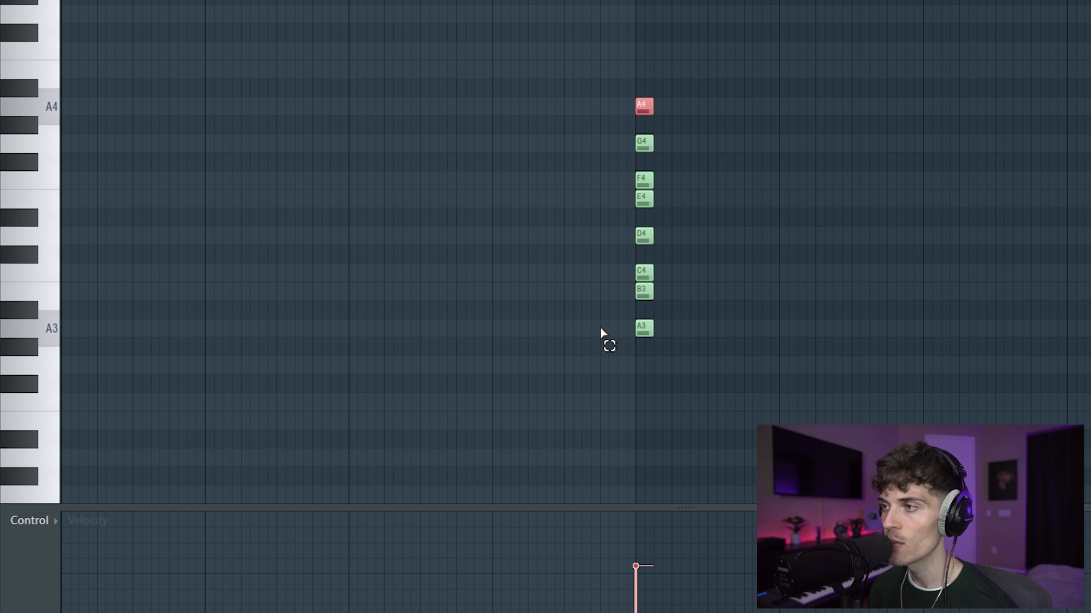
Step: Delete the octave A4 note and select the D4 and F4 notes in the scale stack
{"action": "left_click", "coordinate": [748, 321], "text": "ctrl"}
{"action": "right_click", "coordinate": [644, 107]}
{"action": "left_click_drag", "start_coordinate": [603, 223], "coordinate": [694, 242]}
{"action": "left_click_drag", "start_coordinate": [588, 162], "coordinate": [682, 183]}
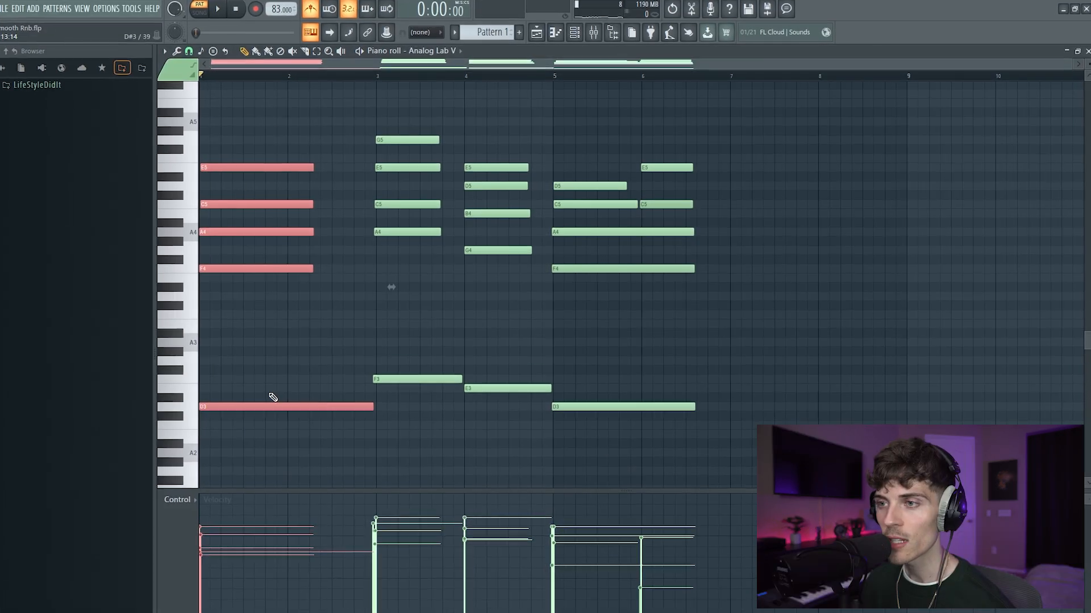
Step: Copy the first chord with its bass note to bar 7 and raise the copied bass an octave to D4
{"action": "left_click_drag", "start_coordinate": [252, 408], "coordinate": [784, 430]}
{"action": "left_click", "coordinate": [938, 294], "text": "ctrl"}
{"action": "left_click_drag", "start_coordinate": [752, 389], "coordinate": [768, 436]}
{"action": "key", "text": "ctrl+Up"}
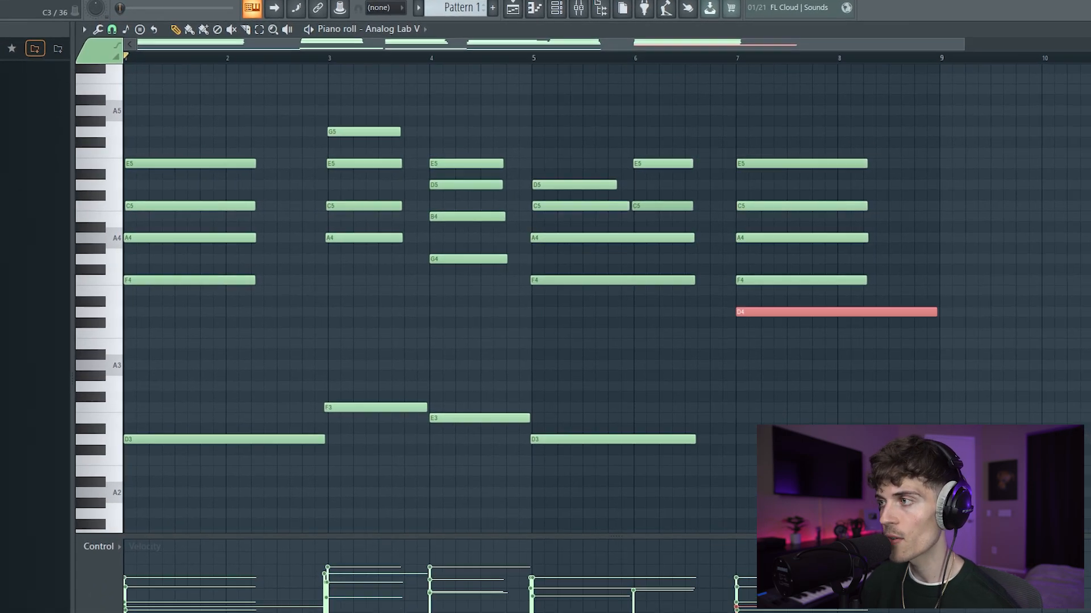
Step: Shorten the D4 note at bar 7 to match the length of the chord notes above it
{"action": "scroll", "coordinate": [926, 282], "scroll_direction": "up", "scroll_amount": 3}
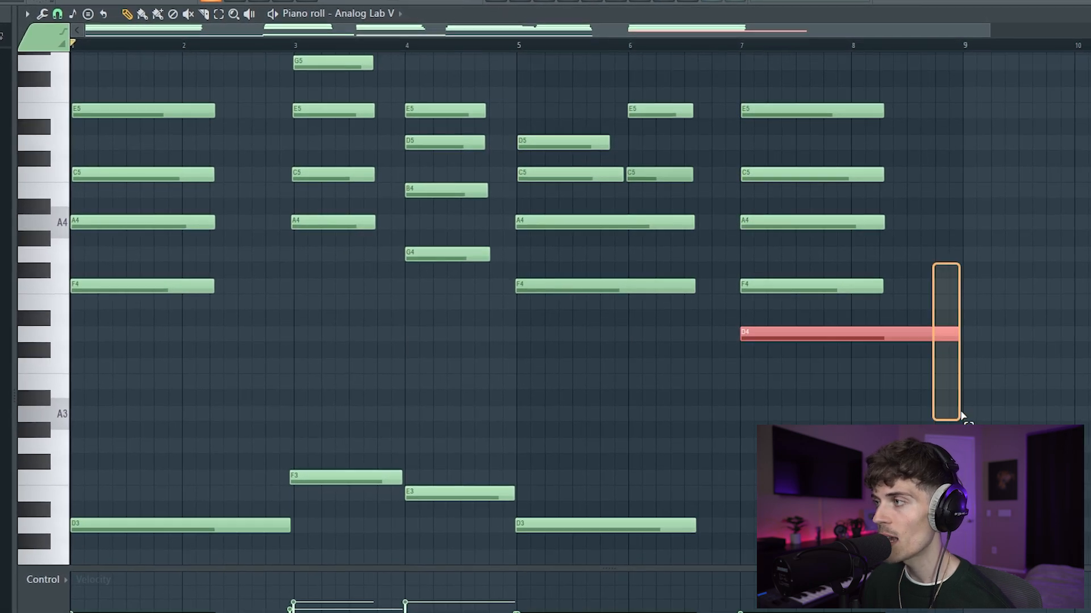
{"action": "left_click_drag", "start_coordinate": [957, 334], "coordinate": [884, 362]}
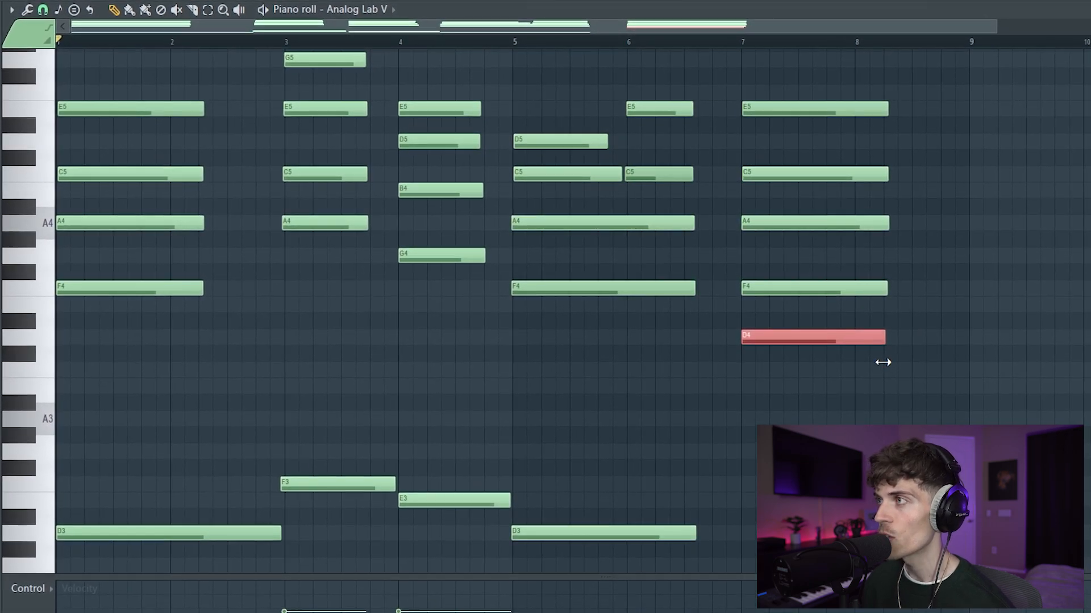
{"action": "scroll", "coordinate": [793, 52], "scroll_direction": "down", "scroll_amount": 1}
{"action": "key", "text": "ctrl+d"}
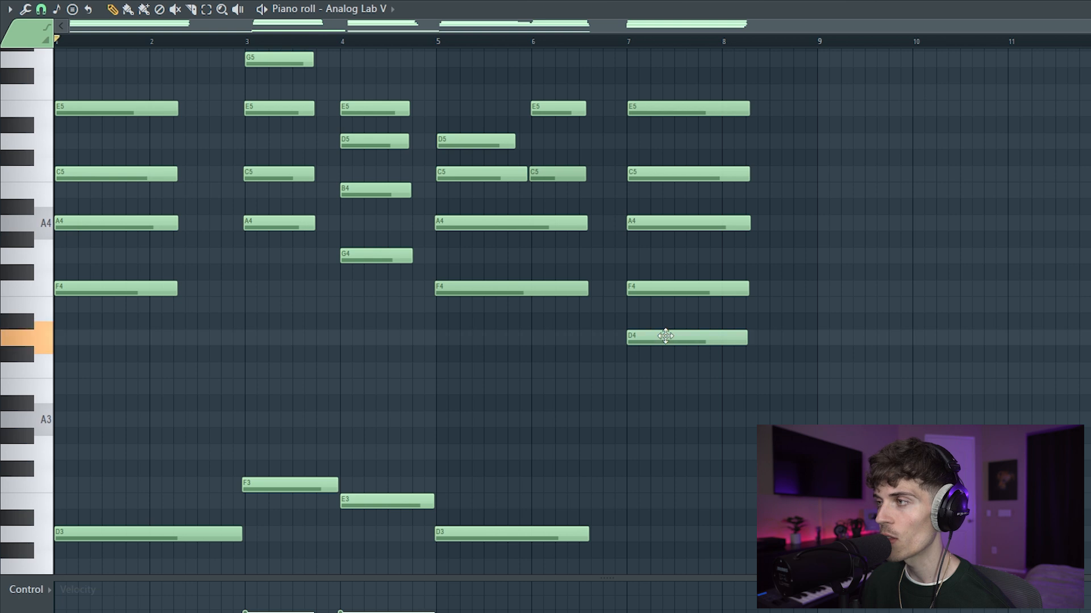
Step: Build a D minor triad at bar 9 from the notes D4, F4 and A4
{"action": "left_click", "coordinate": [820, 340]}
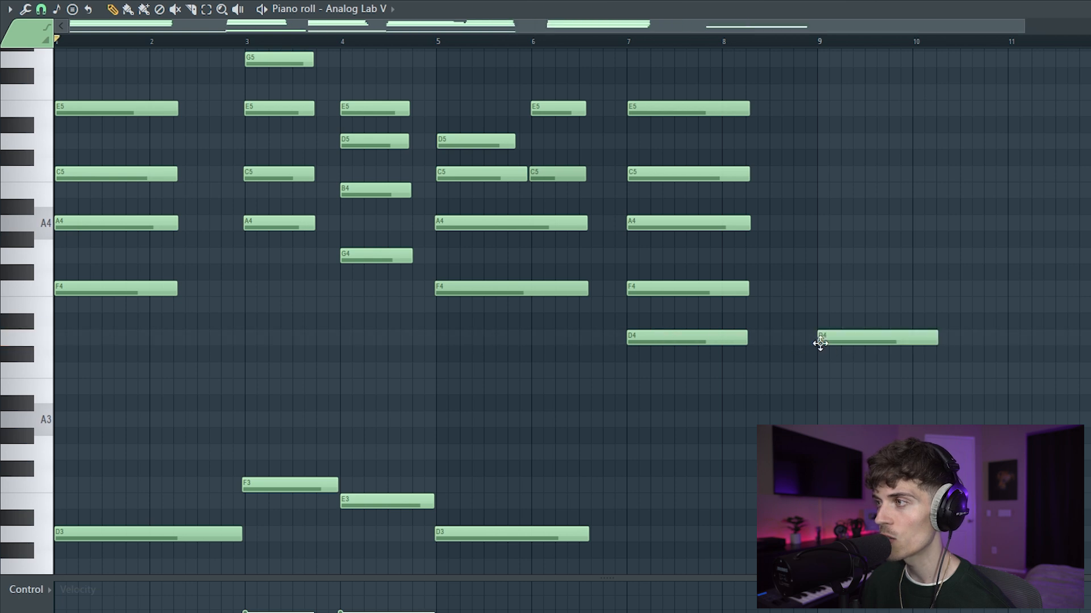
{"action": "left_click", "coordinate": [827, 288]}
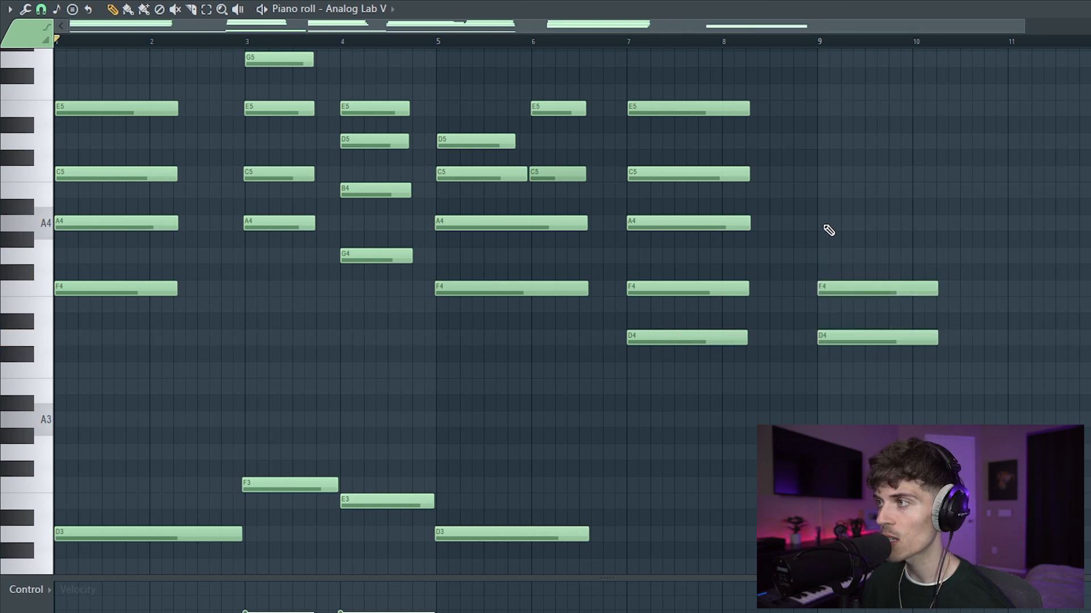
{"action": "left_click", "coordinate": [829, 225]}
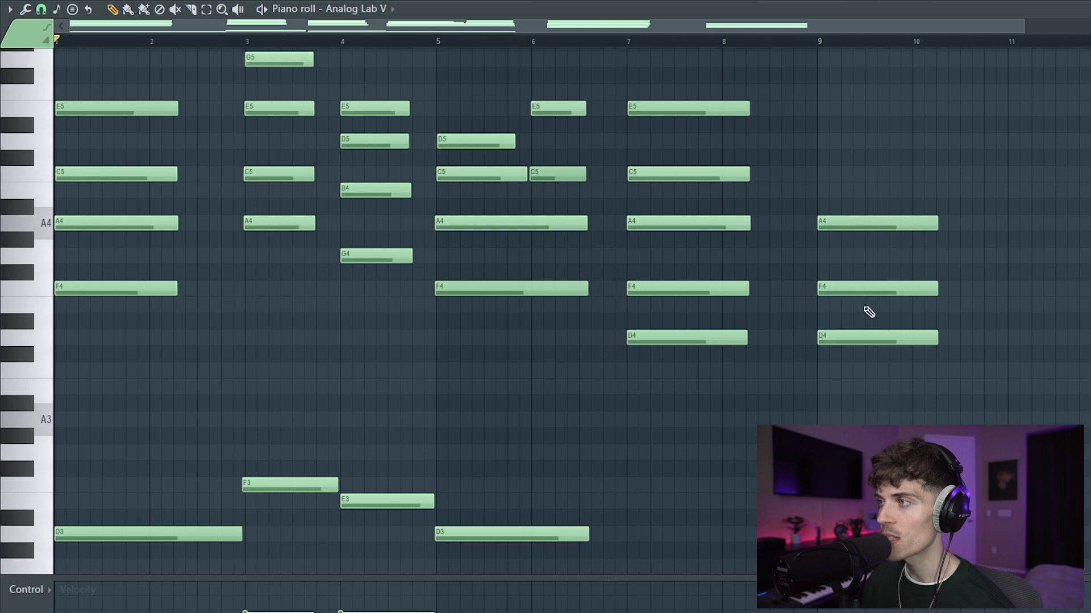
{"action": "left_click_drag", "start_coordinate": [841, 406], "coordinate": [915, 205]}
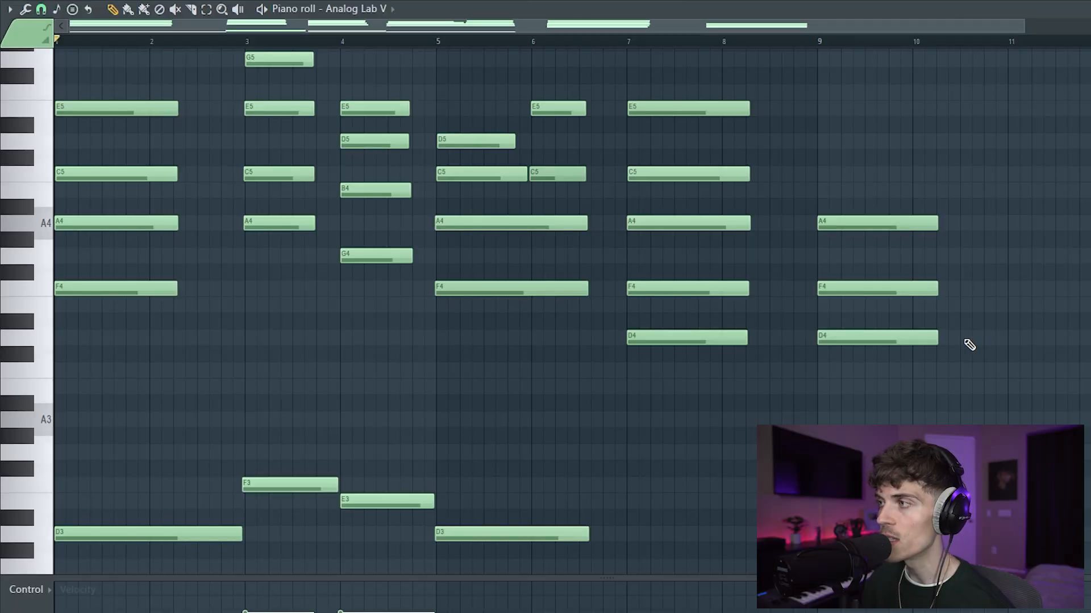
Step: Place a second D4, F4 and A4 triad halfway through bar 10
{"action": "left_click", "coordinate": [965, 338]}
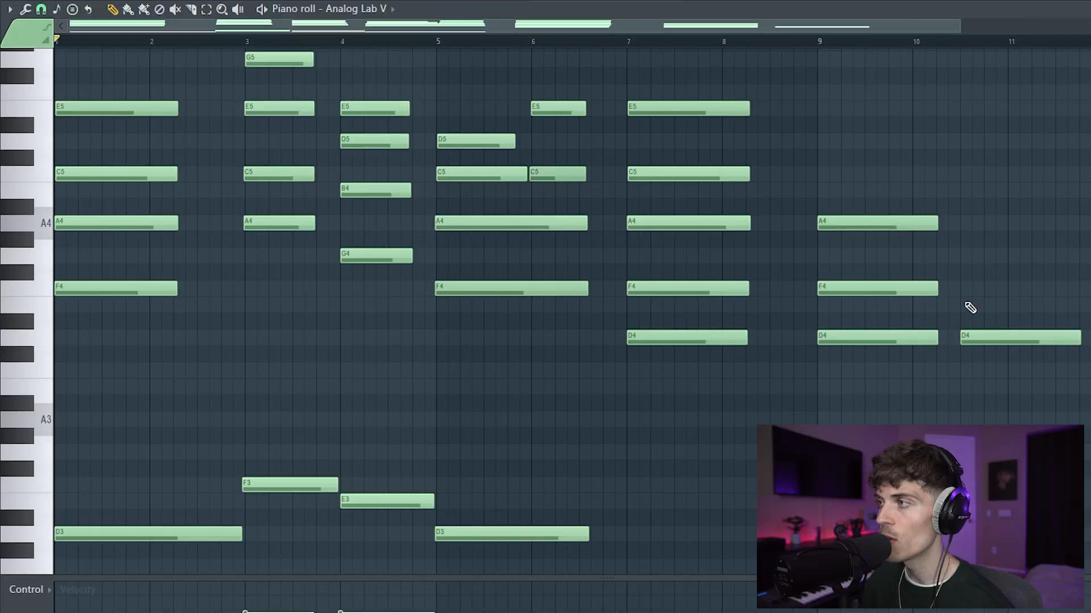
{"action": "left_click", "coordinate": [966, 288]}
{"action": "left_click", "coordinate": [965, 224]}
{"action": "scroll", "coordinate": [875, 54], "scroll_direction": "down", "scroll_amount": 1}
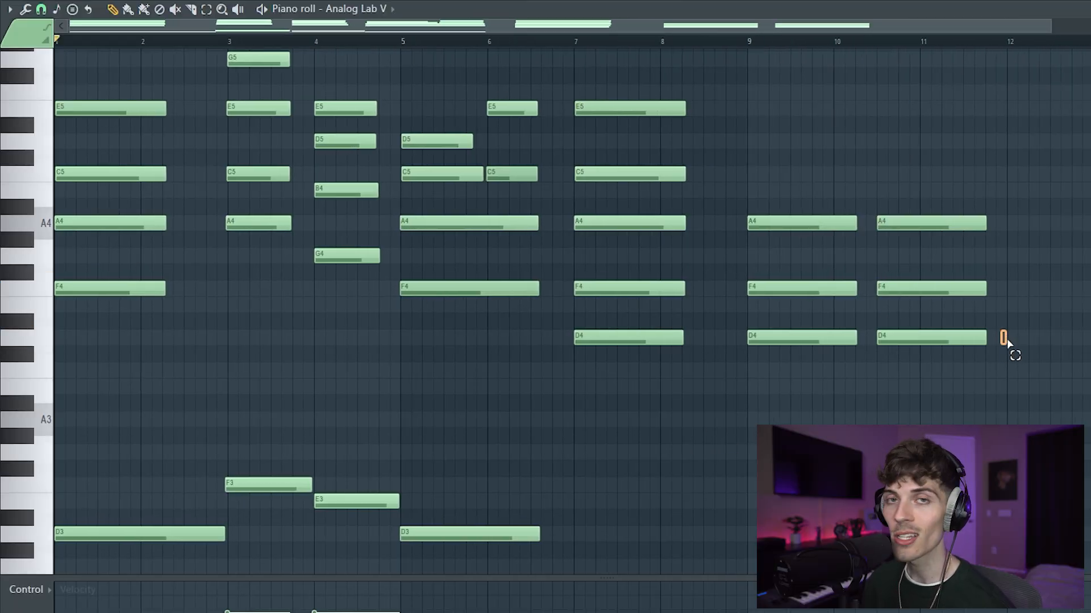
Step: Place every semitone from D#4 to A4 at bar 12 to count the interval, and delete those notes
{"action": "left_click", "coordinate": [1015, 320]}
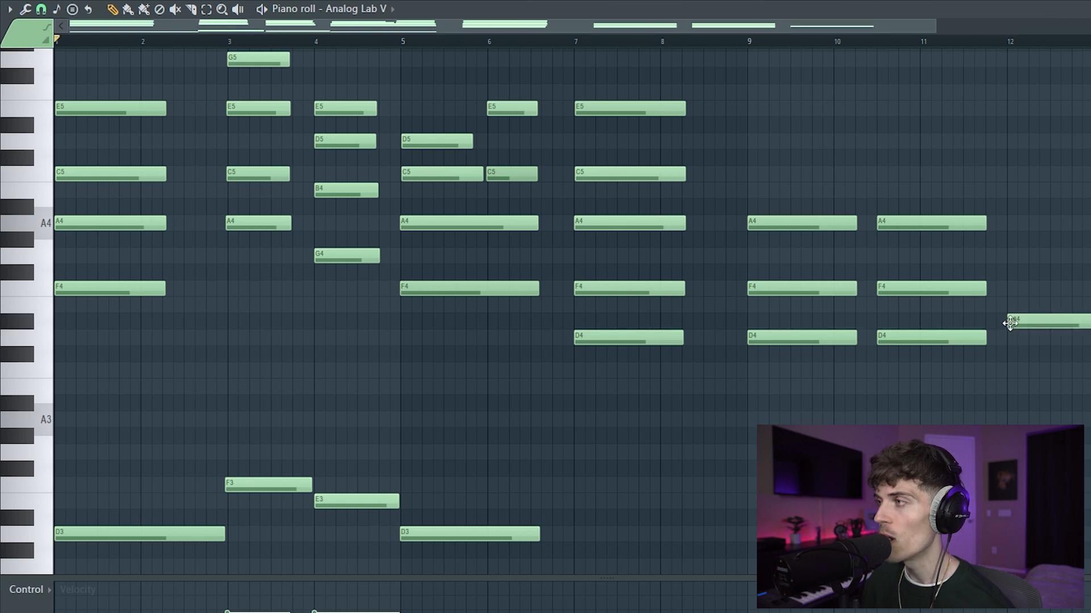
{"action": "left_click", "coordinate": [1015, 304]}
{"action": "left_click", "coordinate": [1016, 289]}
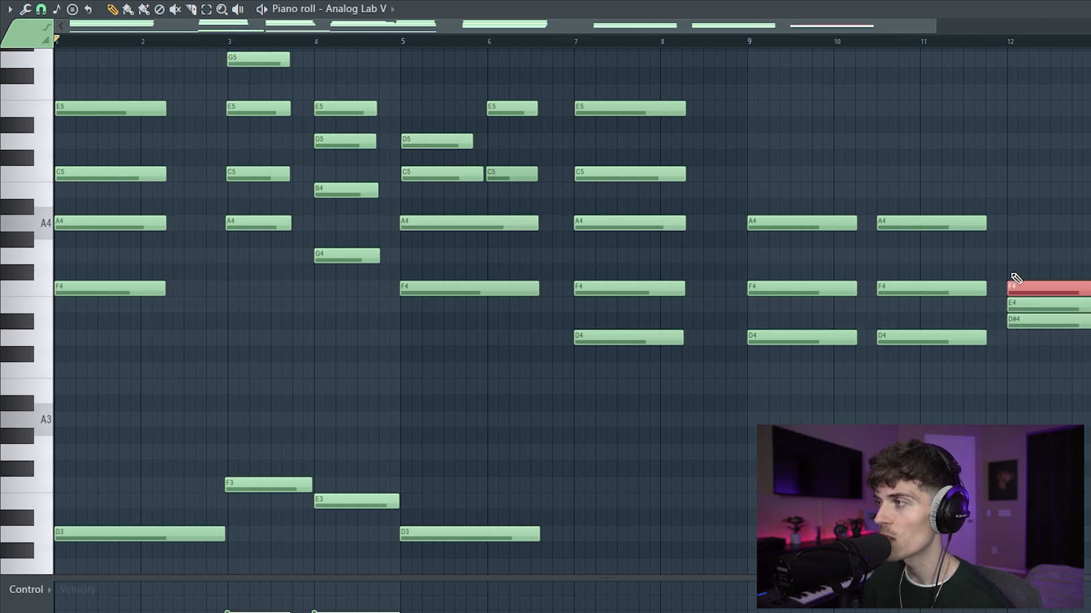
{"action": "left_click", "coordinate": [1015, 272]}
{"action": "left_click", "coordinate": [1015, 255]}
{"action": "left_click", "coordinate": [1014, 239]}
{"action": "left_click", "coordinate": [1012, 223]}
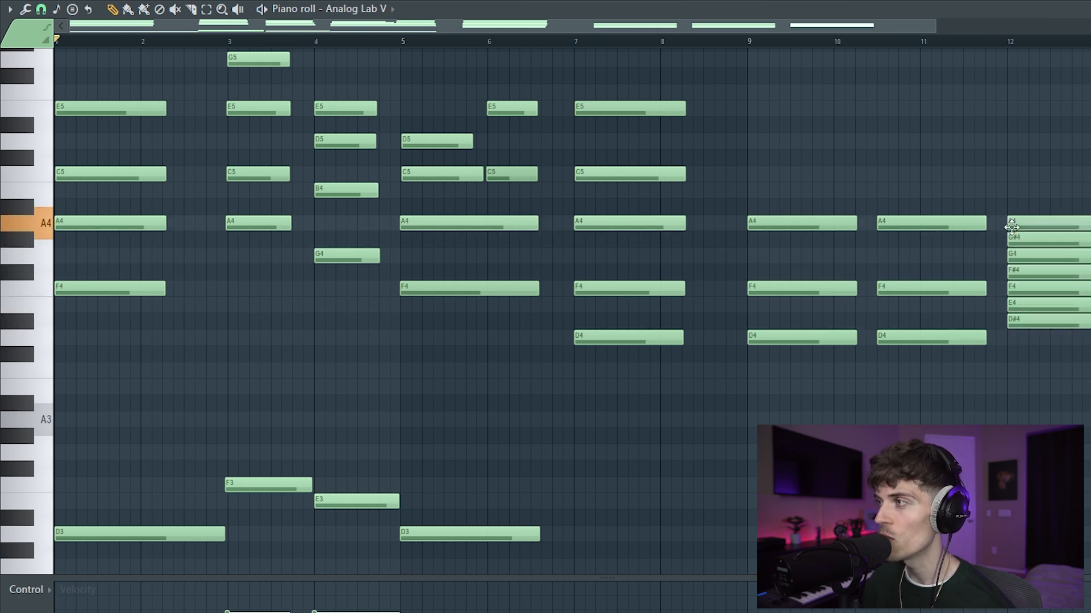
{"action": "right_click", "coordinate": [1024, 226]}
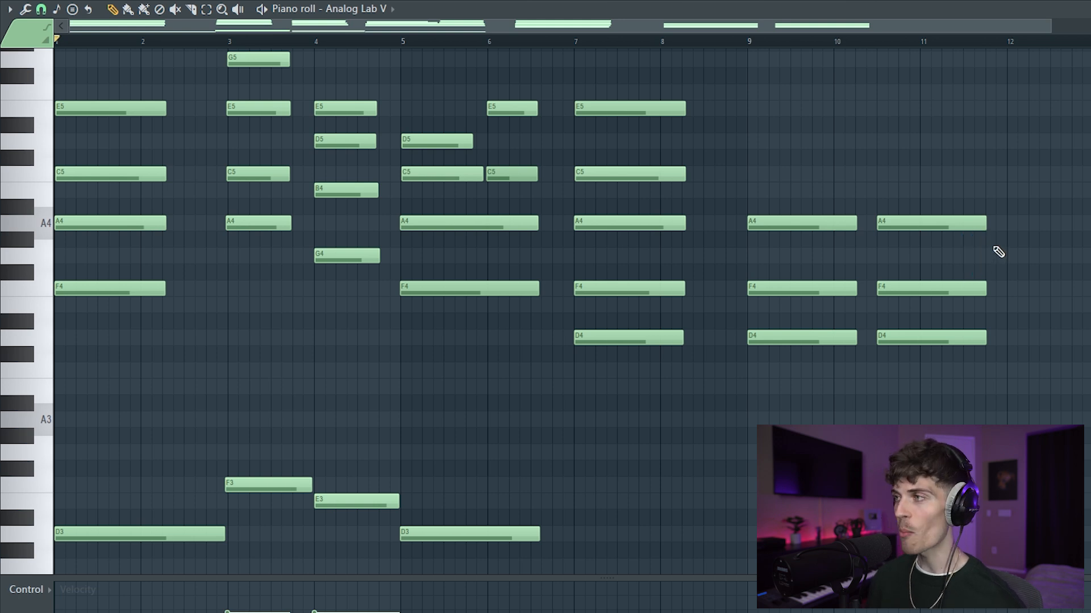
Step: Extend the D minor triad at bar 9 with the notes C5 and E5
{"action": "left_click", "coordinate": [752, 175]}
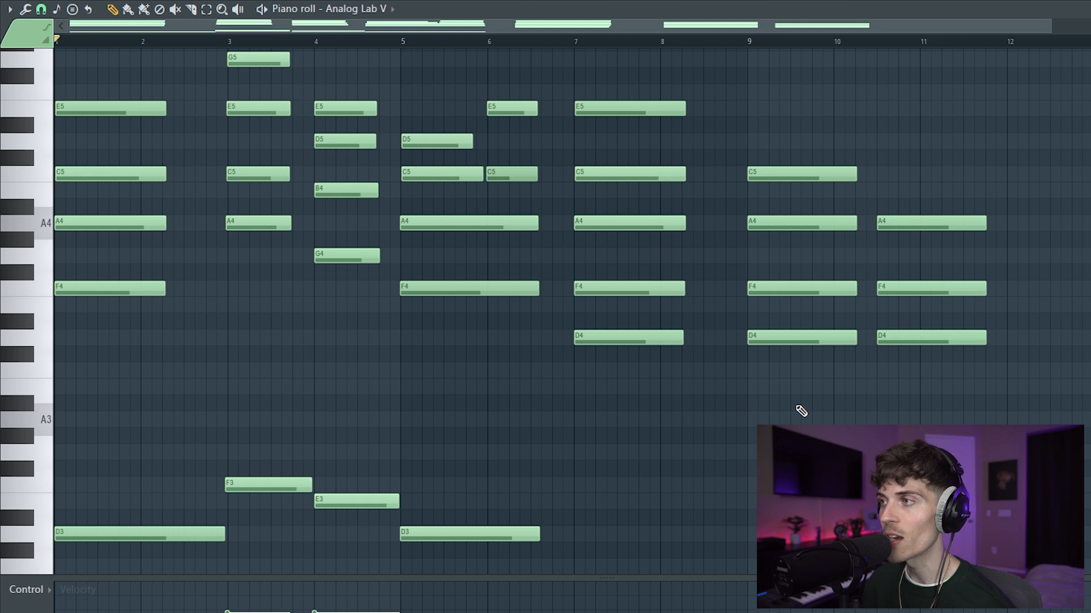
{"action": "left_click", "coordinate": [757, 113]}
{"action": "left_click_drag", "start_coordinate": [759, 87], "coordinate": [803, 419]}
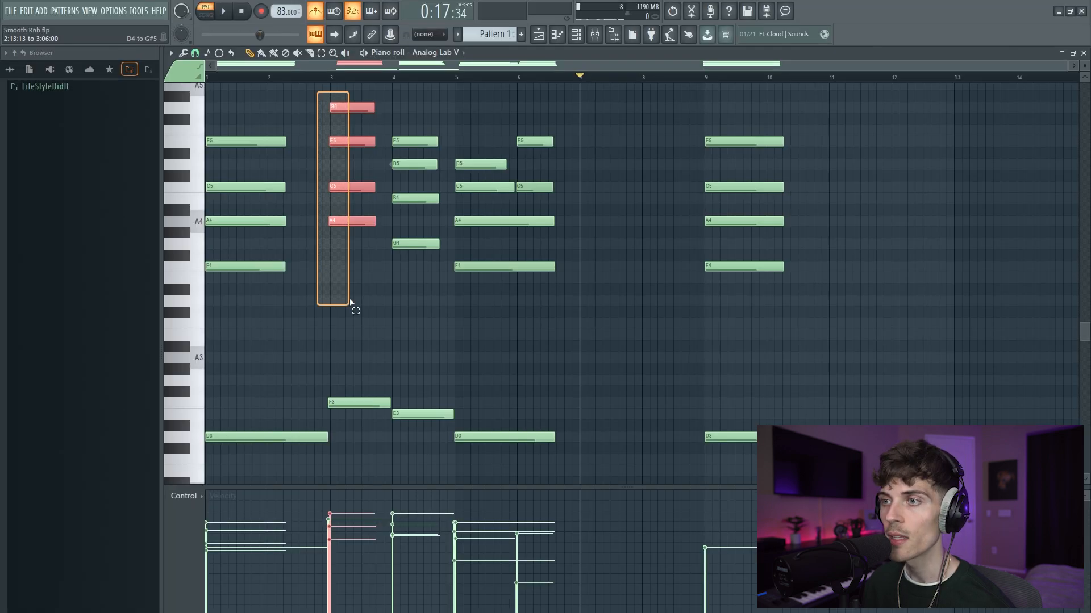
Step: Copy the second chord with its bass note to bar 11 and raise the copied bass an octave to F4
{"action": "left_click_drag", "start_coordinate": [349, 300], "coordinate": [858, 393]}
{"action": "left_click", "coordinate": [847, 419], "text": "ctrl"}
{"action": "key", "text": "ctrl+Up"}
{"action": "left_click", "coordinate": [857, 394], "text": "ctrl"}
{"action": "scroll", "coordinate": [858, 394], "scroll_direction": "up", "scroll_amount": 1}
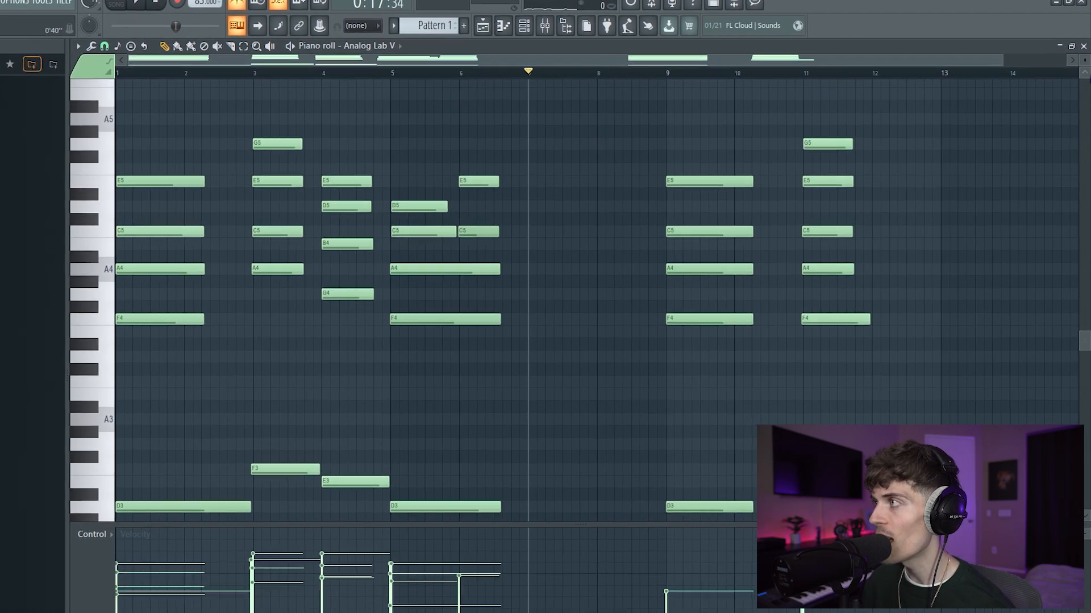
Step: Build a stacked chord at bar 12 from F4, A4, C5, E5 and G5
{"action": "left_click_drag", "start_coordinate": [1085, 60], "coordinate": [1084, 67]}
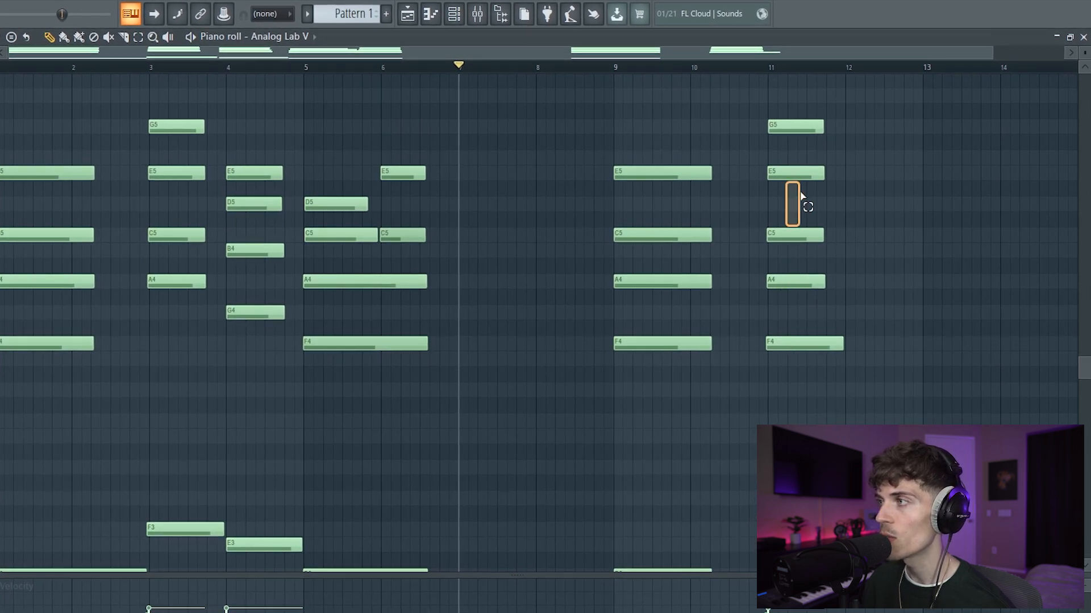
{"action": "left_click", "coordinate": [851, 344]}
{"action": "left_click", "coordinate": [851, 281]}
{"action": "left_click", "coordinate": [851, 235]}
{"action": "left_click", "coordinate": [849, 173]}
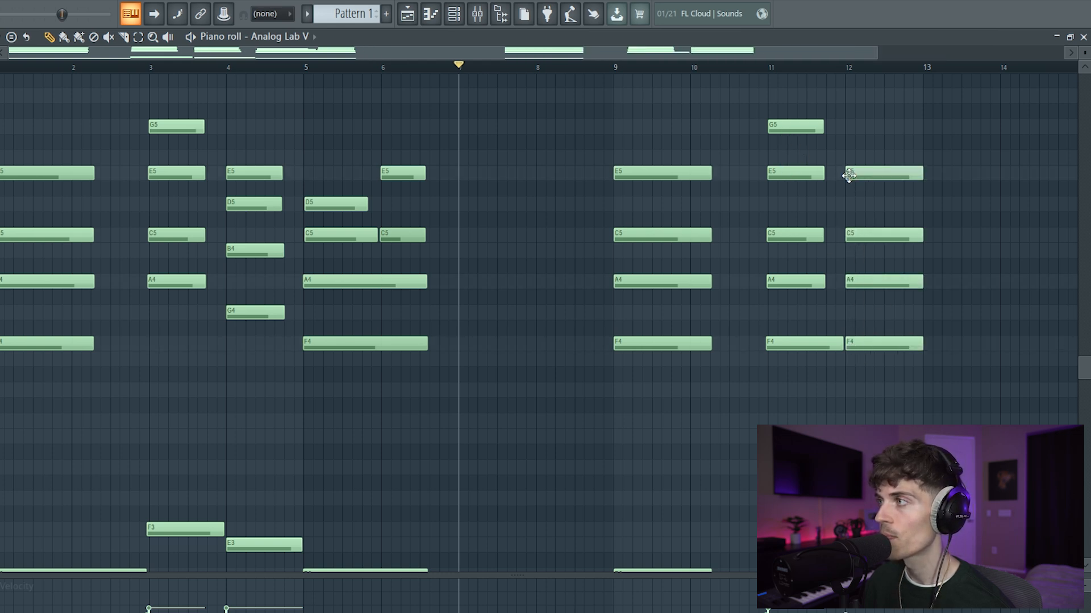
{"action": "left_click", "coordinate": [849, 126]}
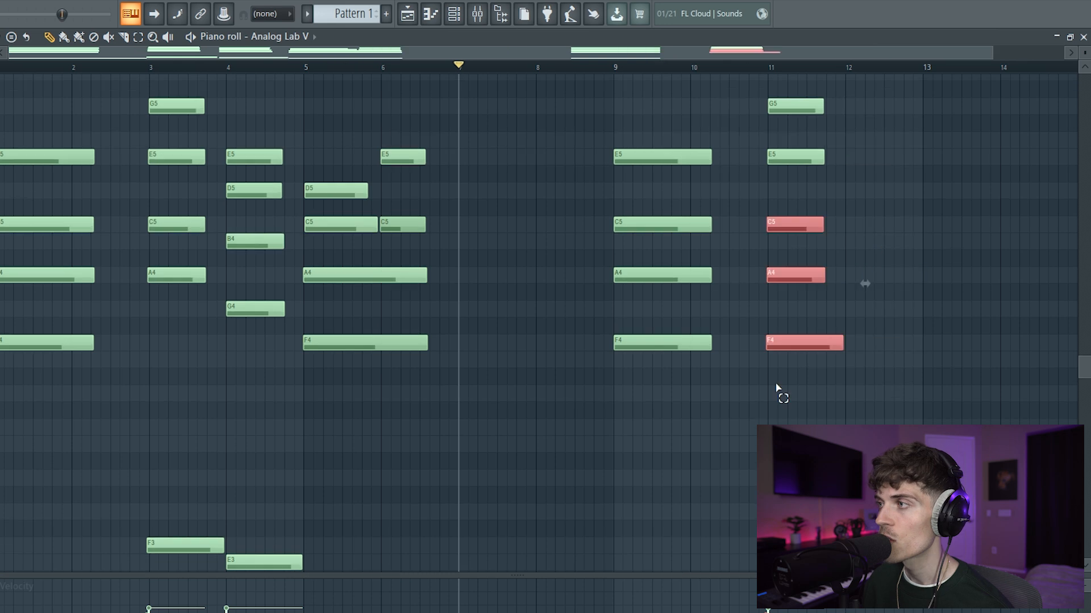
Step: Select the bar 11 chord's layers in turn: the F4, A4, C5 triad, the added E5, and the G5 on top
{"action": "left_click_drag", "start_coordinate": [780, 392], "coordinate": [862, 231]}
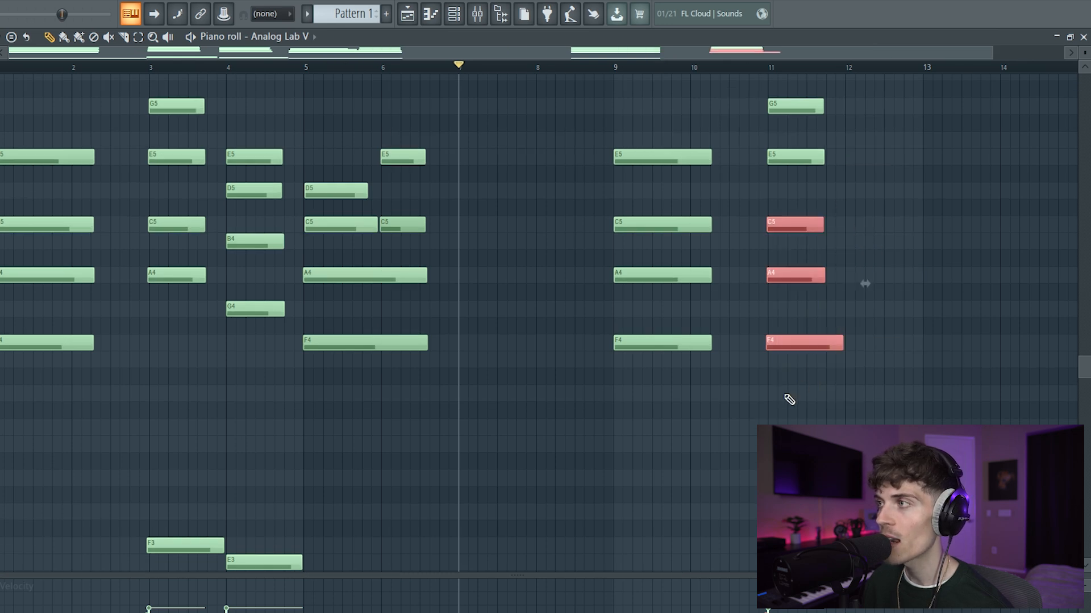
{"action": "left_click_drag", "start_coordinate": [784, 401], "coordinate": [844, 153]}
{"action": "left_click_drag", "start_coordinate": [783, 130], "coordinate": [807, 110]}
{"action": "left_click_drag", "start_coordinate": [774, 437], "coordinate": [824, 106]}
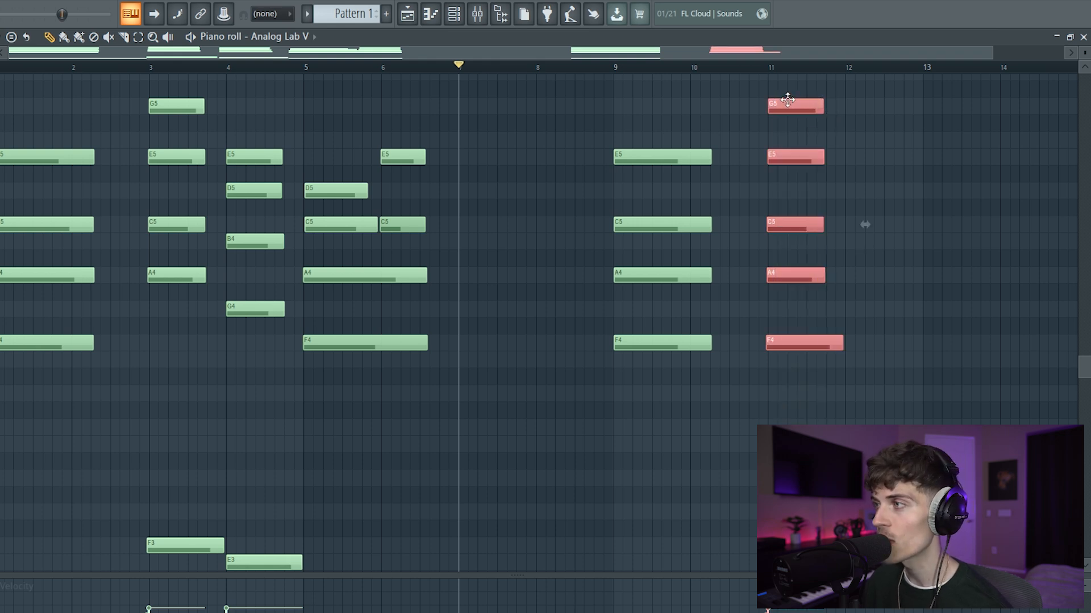
Step: Move the F4 bass note at bar 11 down an octave to F3
{"action": "left_click", "coordinate": [797, 342]}
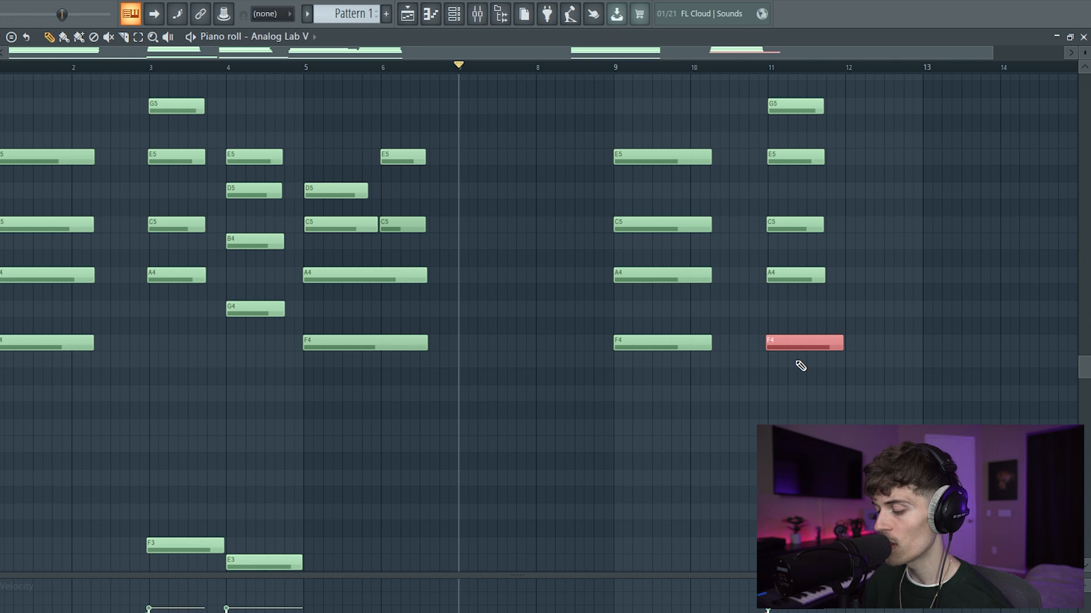
{"action": "key", "text": "Delete"}
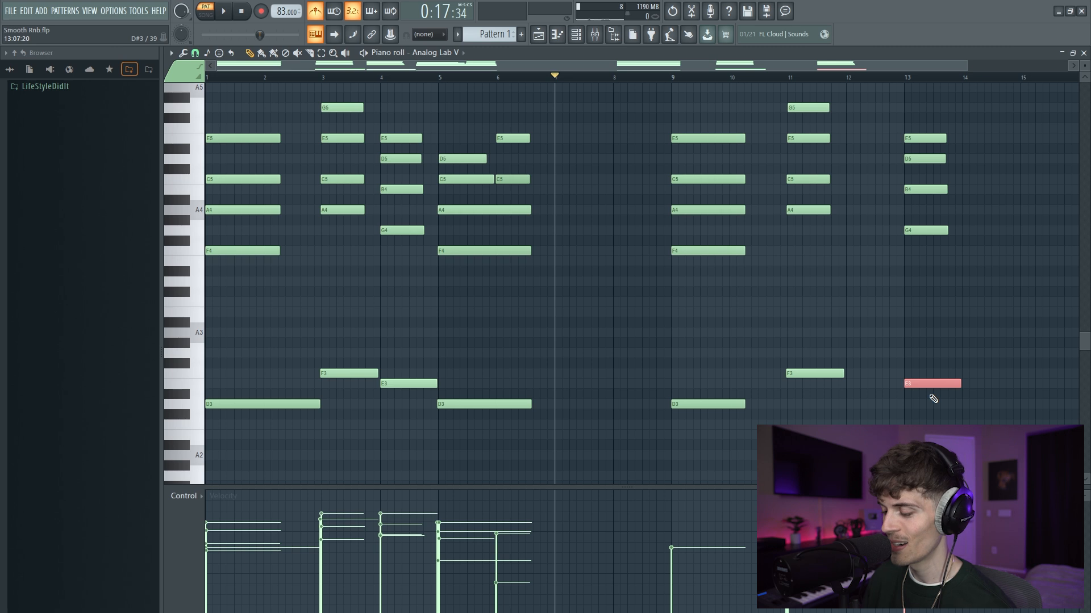
Step: Raise the E3 bass note at bar 13 an octave to E4 and select the E4, G4, B4 triad
{"action": "key", "text": "shift+Up"}
{"action": "left_click_drag", "start_coordinate": [803, 391], "coordinate": [860, 190]}
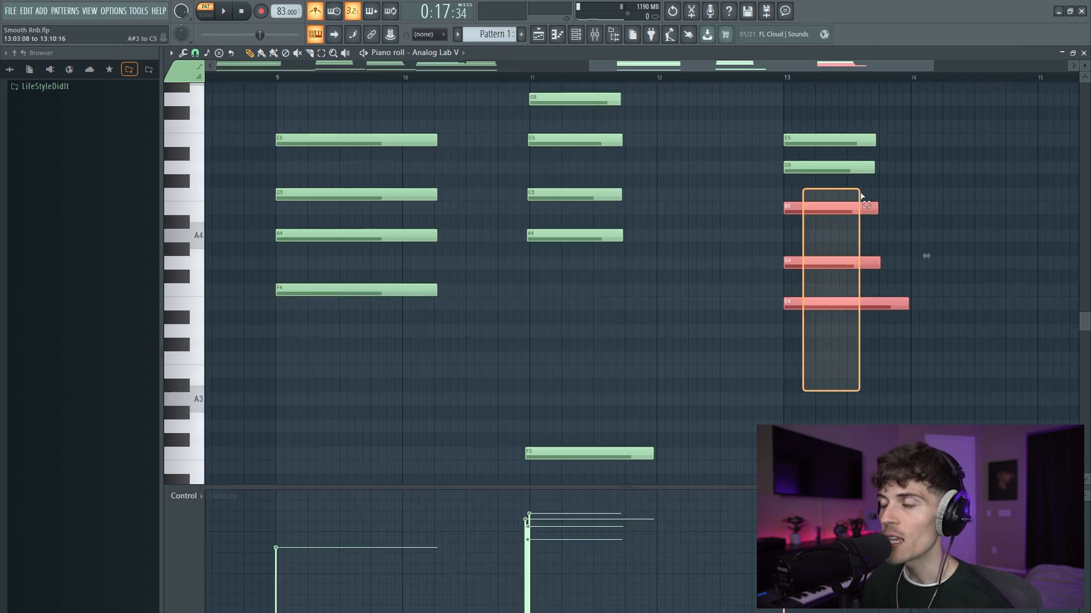
{"action": "left_click", "coordinate": [1029, 276], "text": "ctrl"}
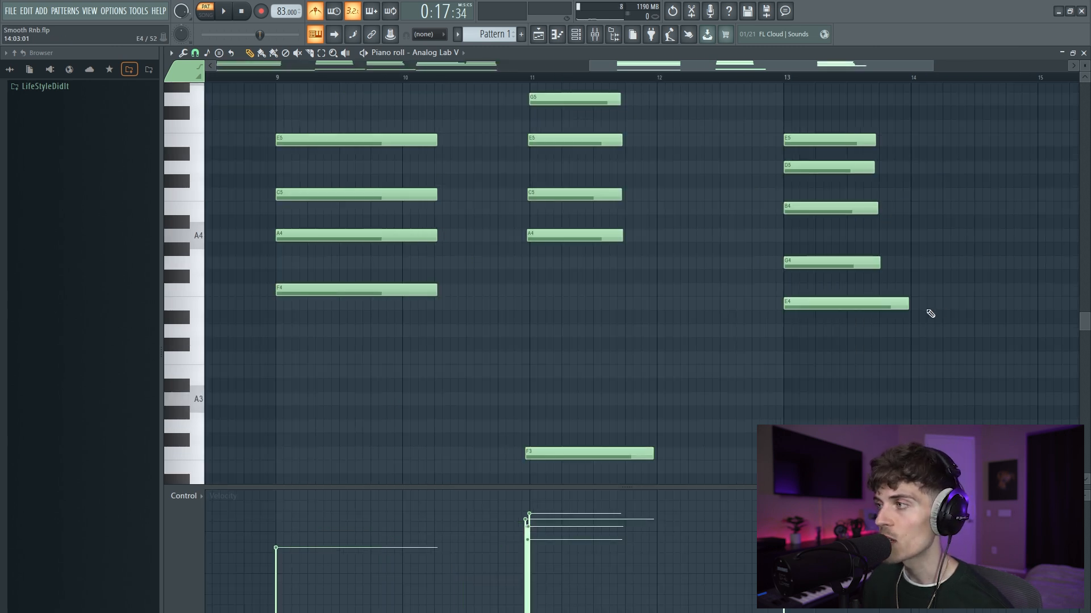
Step: Build an E4, G4, B4 triad at bar 14 beside the third chord and select its three notes
{"action": "left_click", "coordinate": [914, 306]}
{"action": "left_click", "coordinate": [918, 263]}
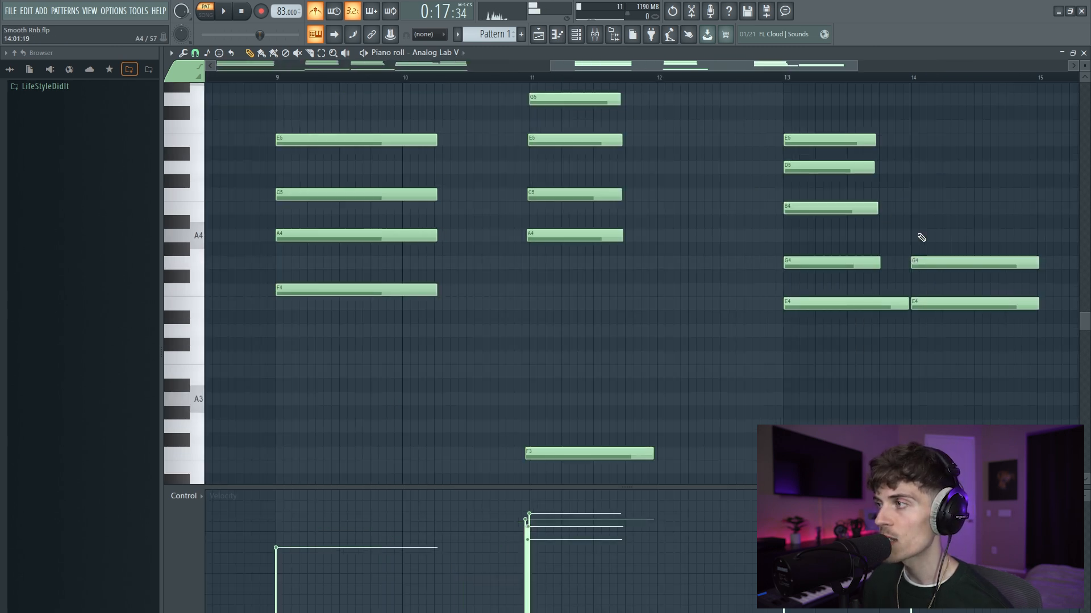
{"action": "left_click", "coordinate": [917, 209]}
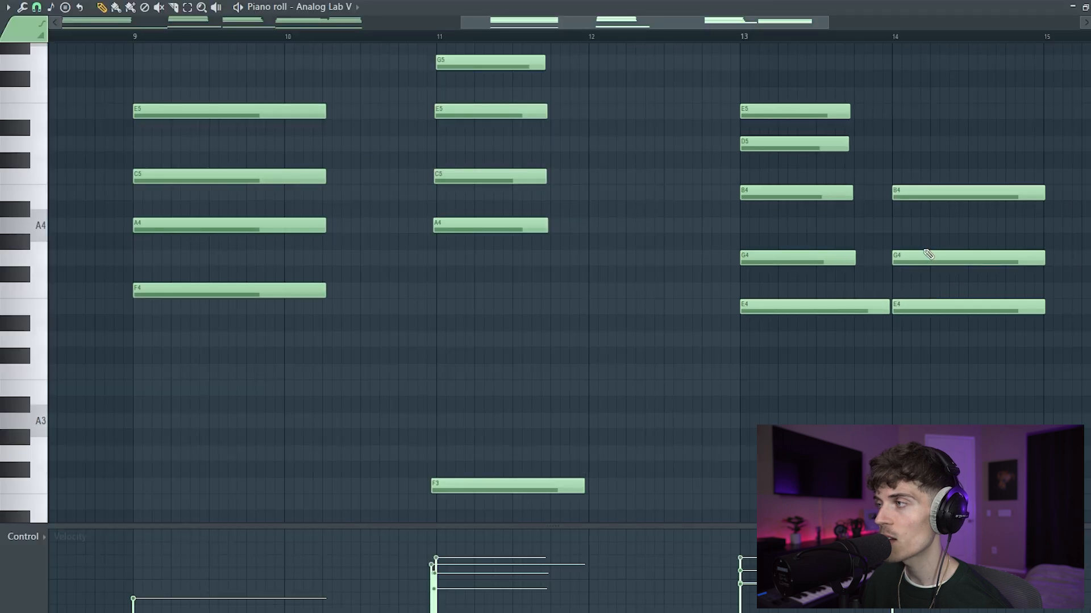
{"action": "left_click_drag", "start_coordinate": [917, 375], "coordinate": [981, 142]}
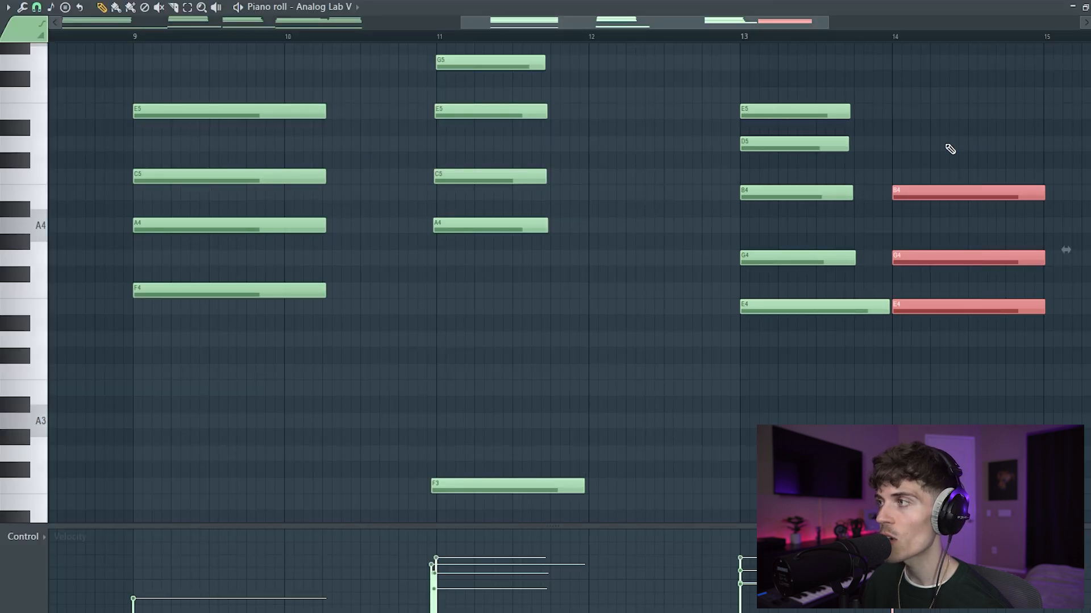
Step: Stack D5 and F5 on top of the E4, G4, B4 triad at bar 14
{"action": "left_click", "coordinate": [898, 144]}
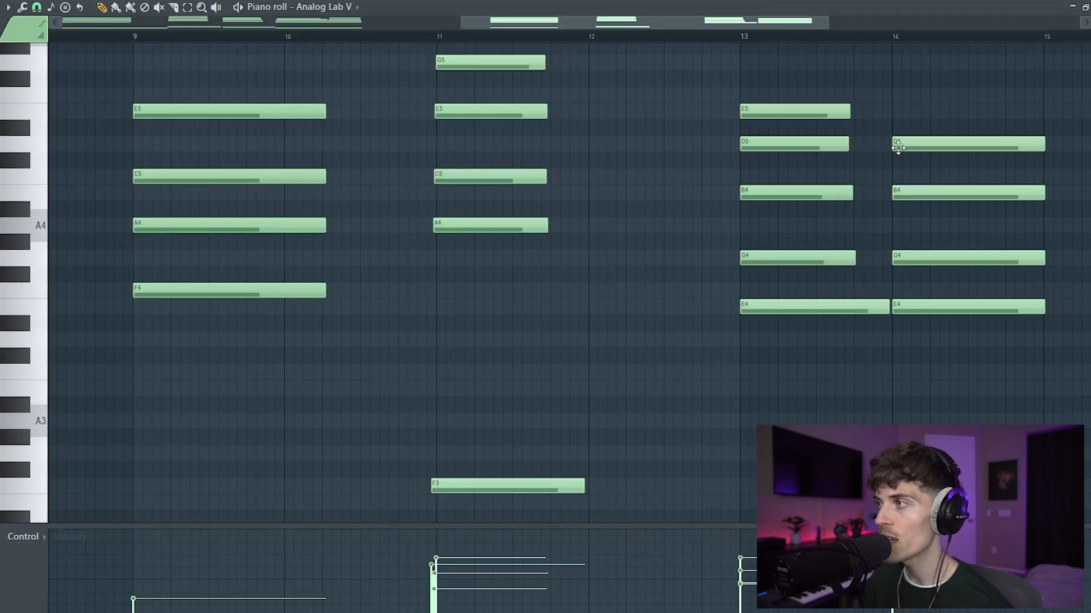
{"action": "left_click_drag", "start_coordinate": [924, 361], "coordinate": [983, 109]}
{"action": "left_click", "coordinate": [965, 109]}
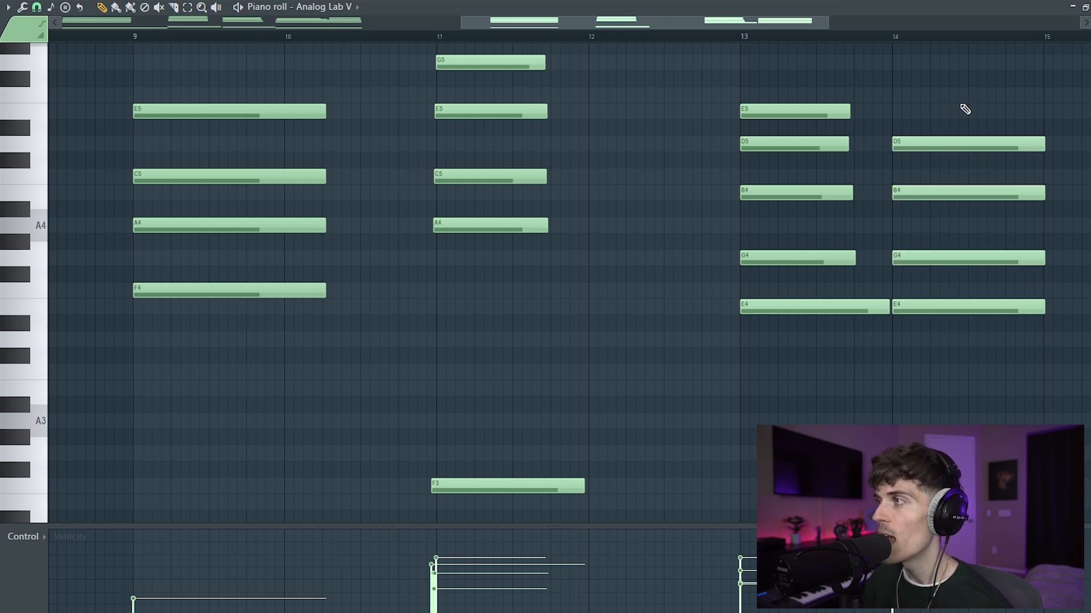
{"action": "left_click", "coordinate": [896, 109]}
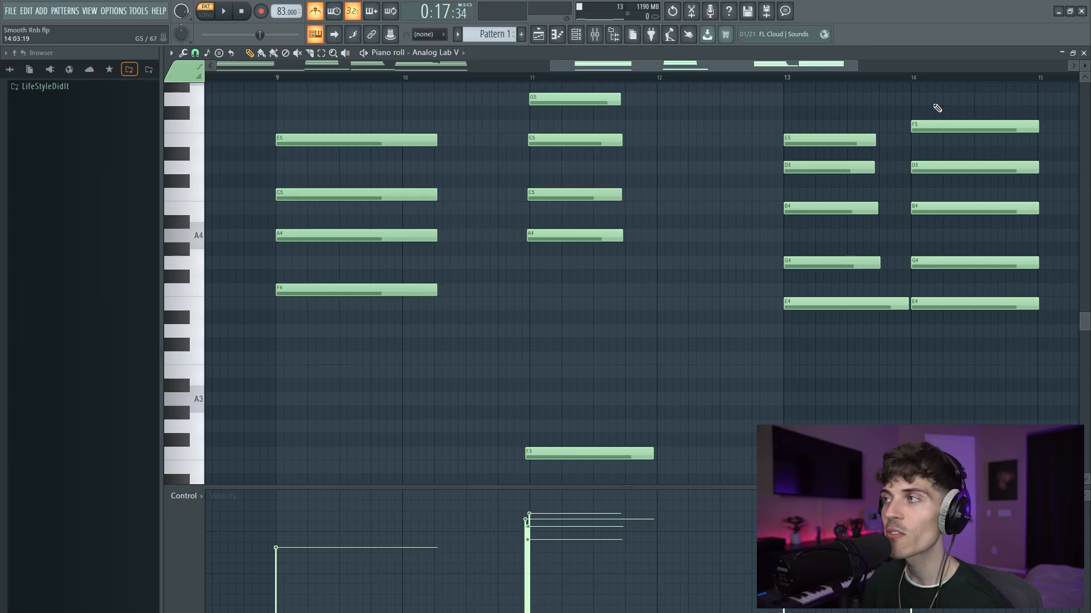
{"action": "left_click_drag", "start_coordinate": [937, 108], "coordinate": [963, 134]}
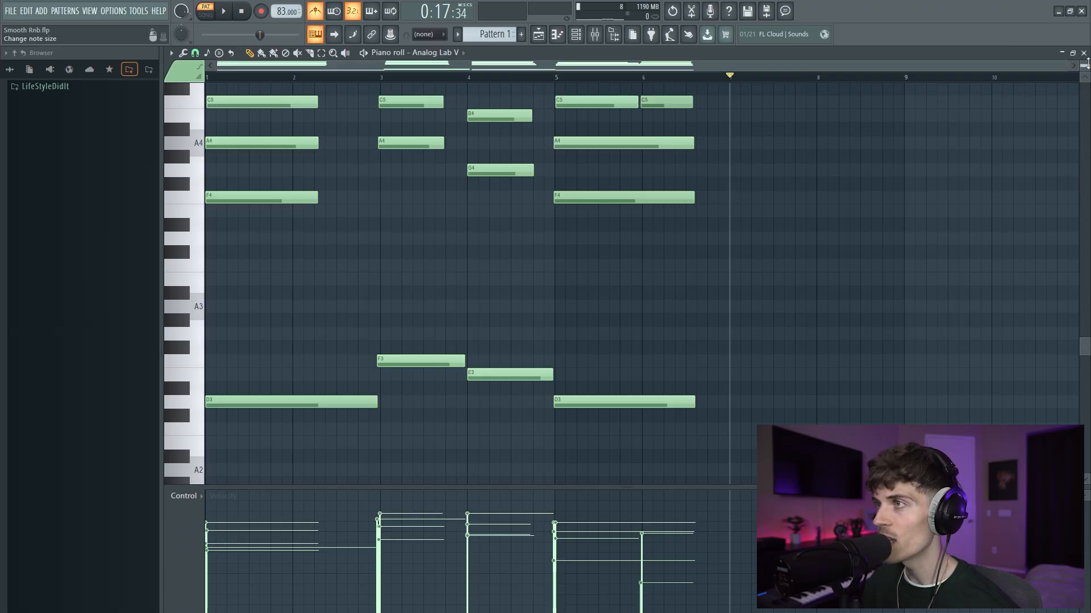
Step: Try an E5 note at the start of the bar 5 chord and delete it
{"action": "left_click_drag", "start_coordinate": [1087, 63], "coordinate": [1087, 62]}
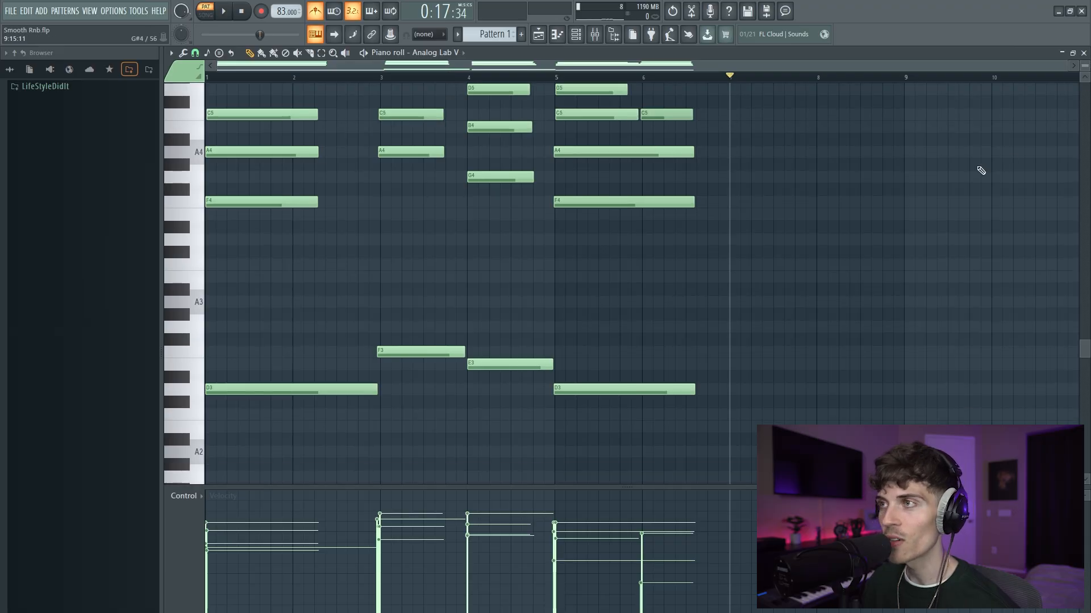
{"action": "scroll", "coordinate": [988, 170], "scroll_direction": "up", "scroll_amount": 1}
{"action": "left_click", "coordinate": [581, 128]}
{"action": "scroll", "coordinate": [571, 166], "scroll_direction": "up", "scroll_amount": 2}
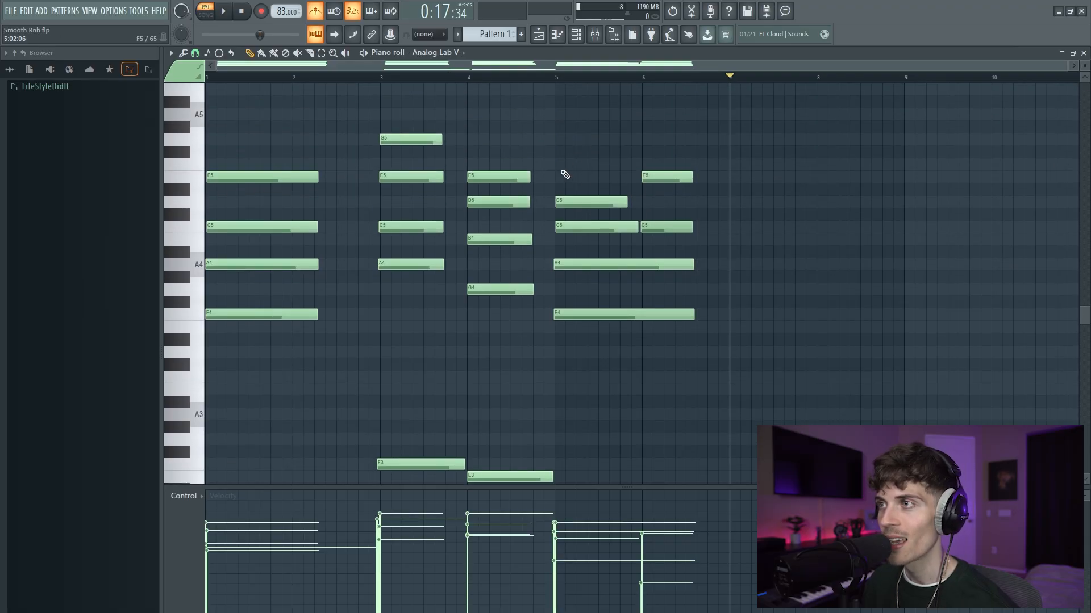
{"action": "left_click", "coordinate": [559, 179]}
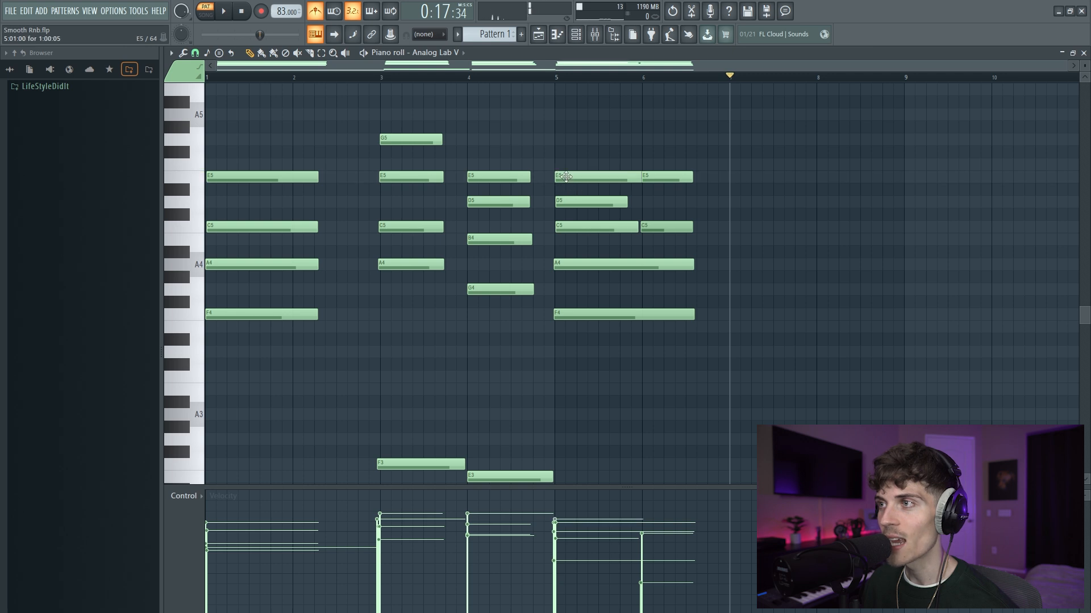
{"action": "right_click", "coordinate": [571, 177]}
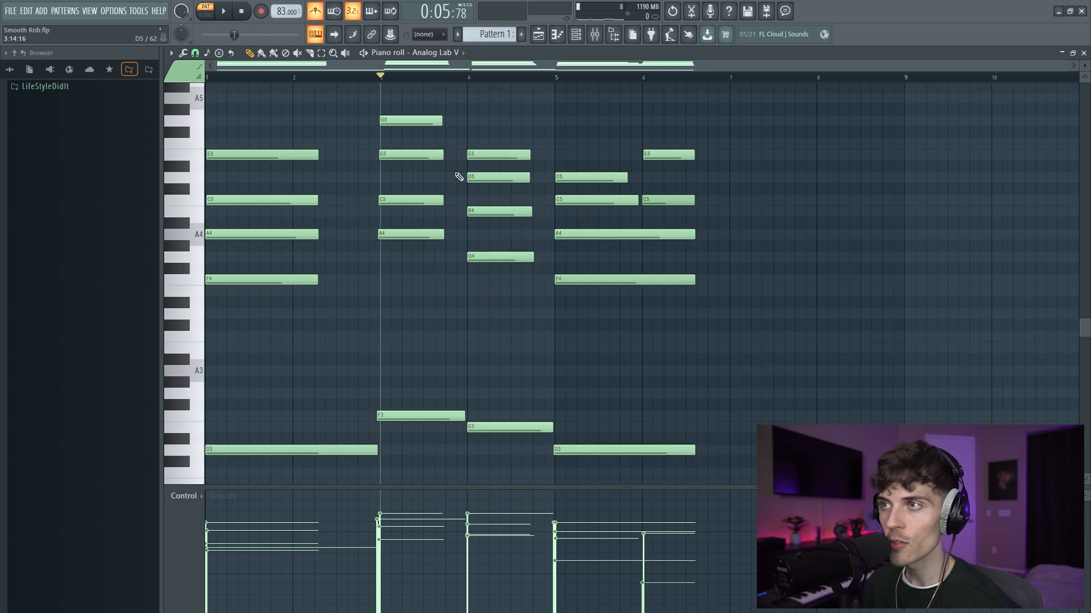
{"action": "left_click_drag", "start_coordinate": [449, 128], "coordinate": [462, 321]}
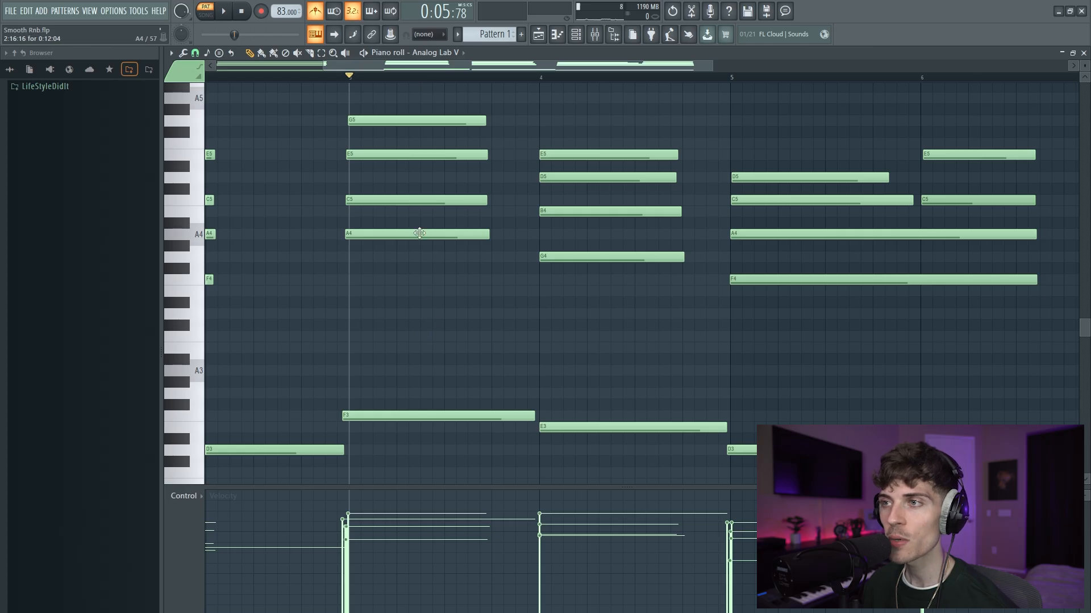
{"action": "left_click_drag", "start_coordinate": [395, 218], "coordinate": [453, 285]}
{"action": "left_click", "coordinate": [457, 334], "text": "ctrl"}
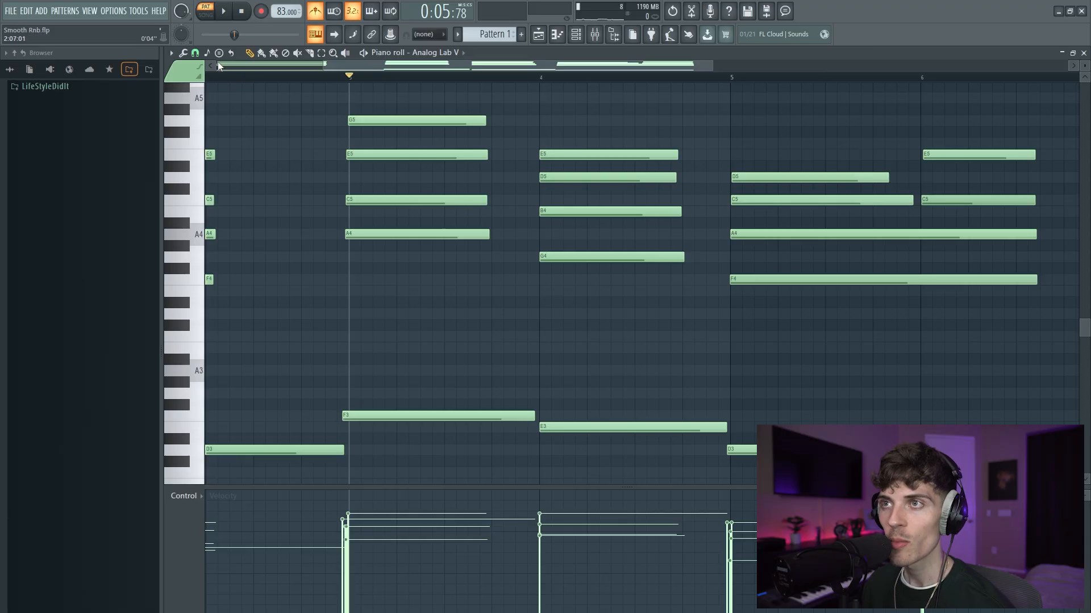
Step: Stamp a Suspended 2 chord of A4, B4 and E5 after the bar 3 chord, shortened and aligned to end at bar 4
{"action": "left_click", "coordinate": [219, 53]}
{"action": "mouse_move", "coordinate": [219, 52]}
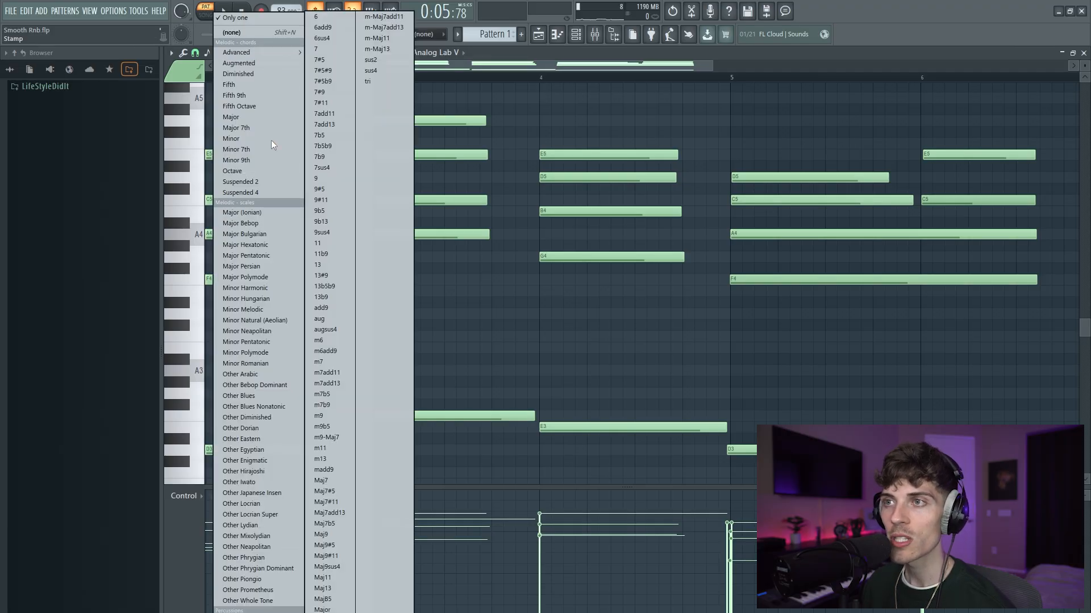
{"action": "left_click", "coordinate": [258, 180]}
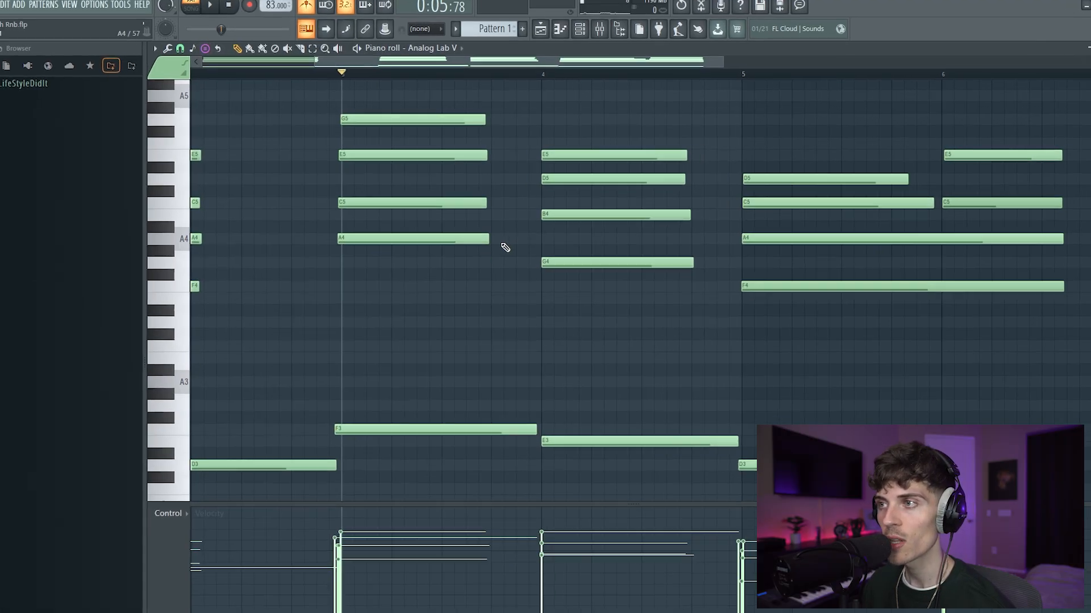
{"action": "left_click_drag", "start_coordinate": [913, 170], "coordinate": [543, 183]}
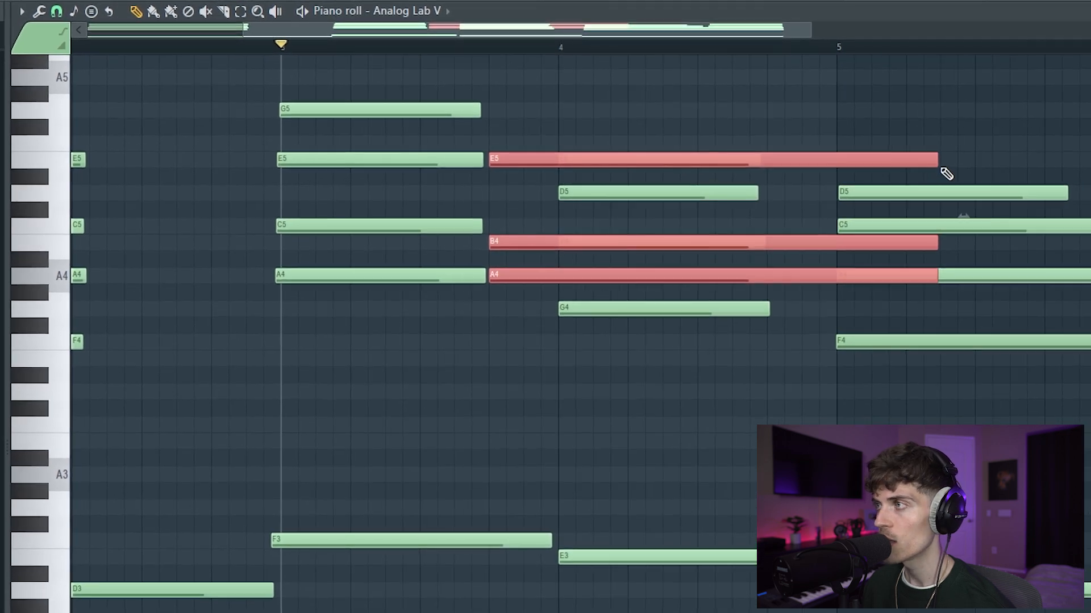
{"action": "scroll", "coordinate": [514, 62], "scroll_direction": "up", "scroll_amount": 2, "text": "ctrl"}
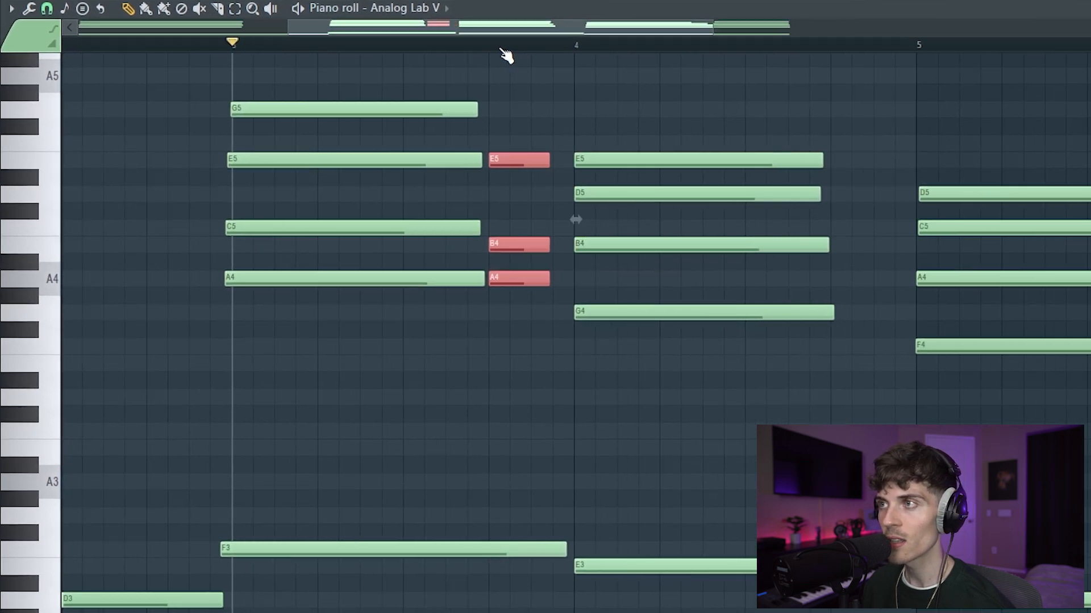
{"action": "left_click_drag", "start_coordinate": [518, 158], "coordinate": [537, 158]}
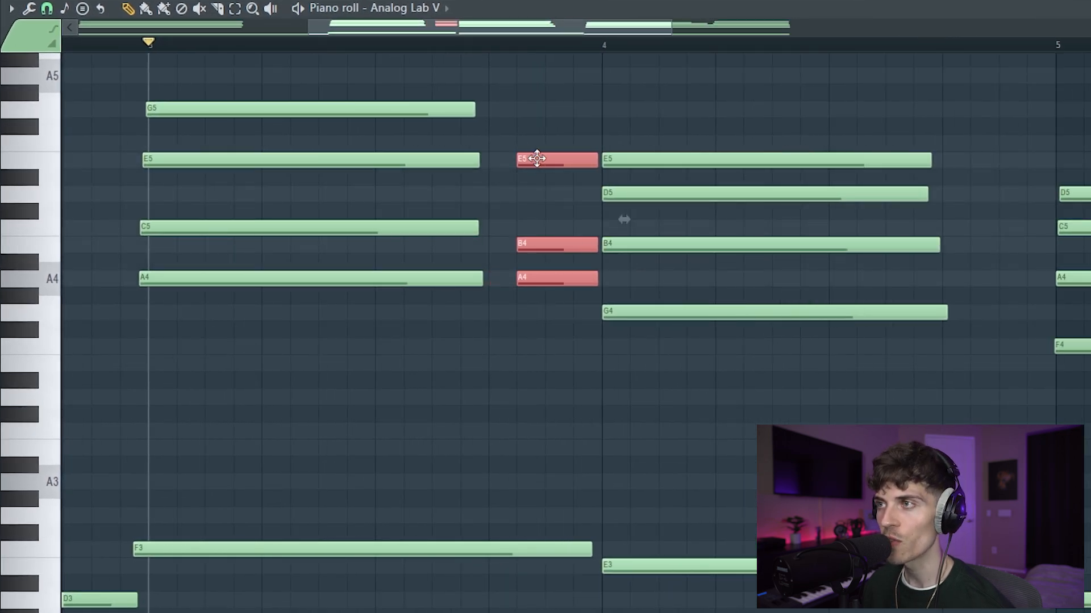
Step: Add an E4 note beneath the passing chord before bar 4 and play back the progression
{"action": "left_click", "coordinate": [528, 388]}
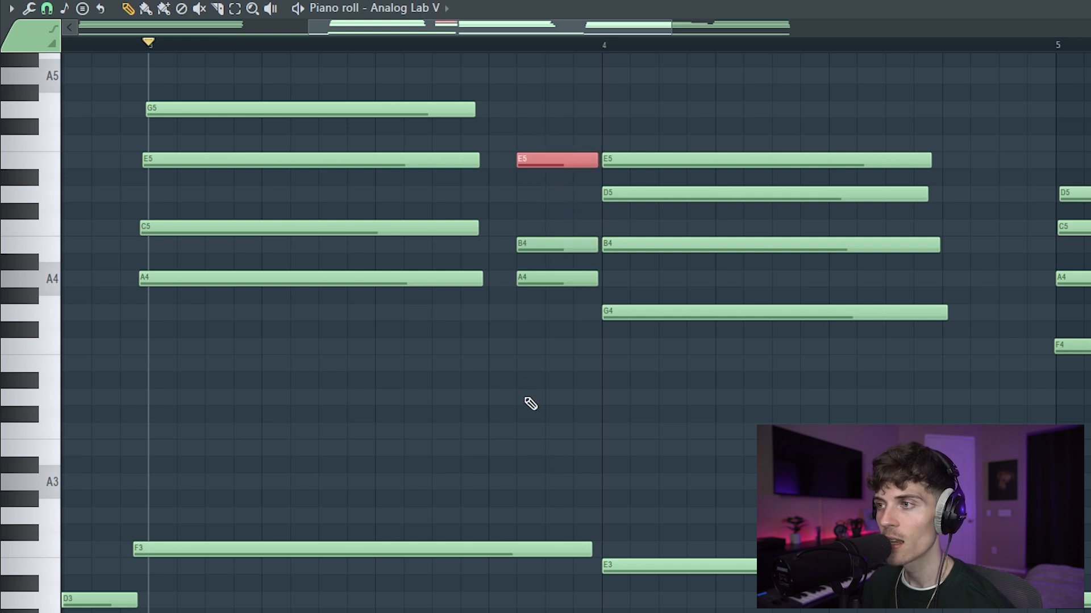
{"action": "left_click_drag", "start_coordinate": [541, 418], "coordinate": [543, 367]}
{"action": "key", "text": "space"}
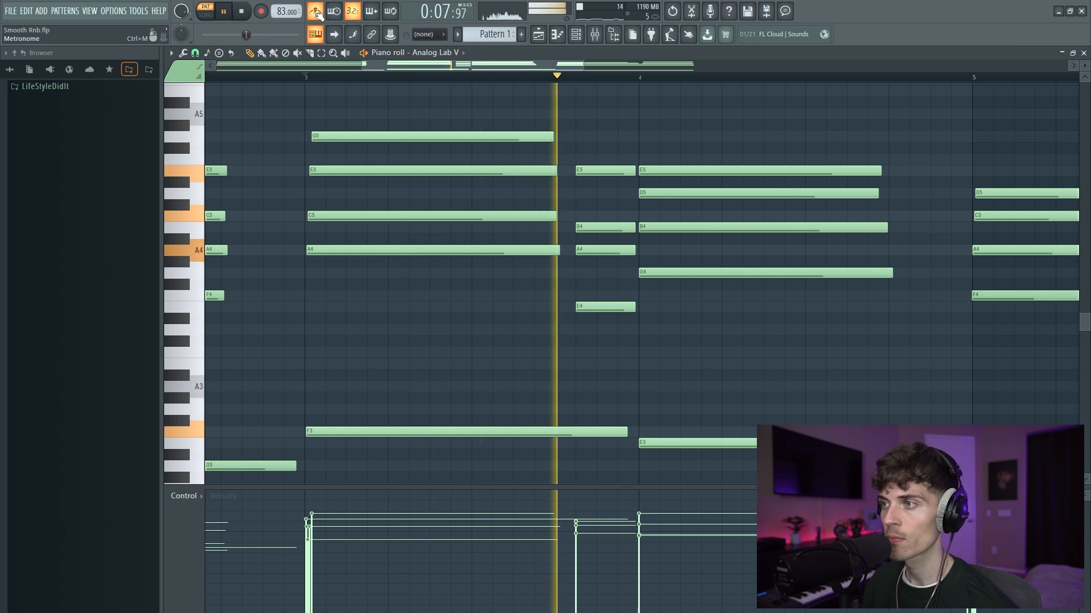
Step: Stop playback, select the passing chord before bar 4 and apply the Randomize tool to its notes
{"action": "left_click_drag", "start_coordinate": [609, 152], "coordinate": [617, 343]}
{"action": "key", "text": "space"}
{"action": "key", "text": "alt+r"}
{"action": "left_click", "coordinate": [604, 442]}
{"action": "left_click_drag", "start_coordinate": [578, 136], "coordinate": [611, 312]}
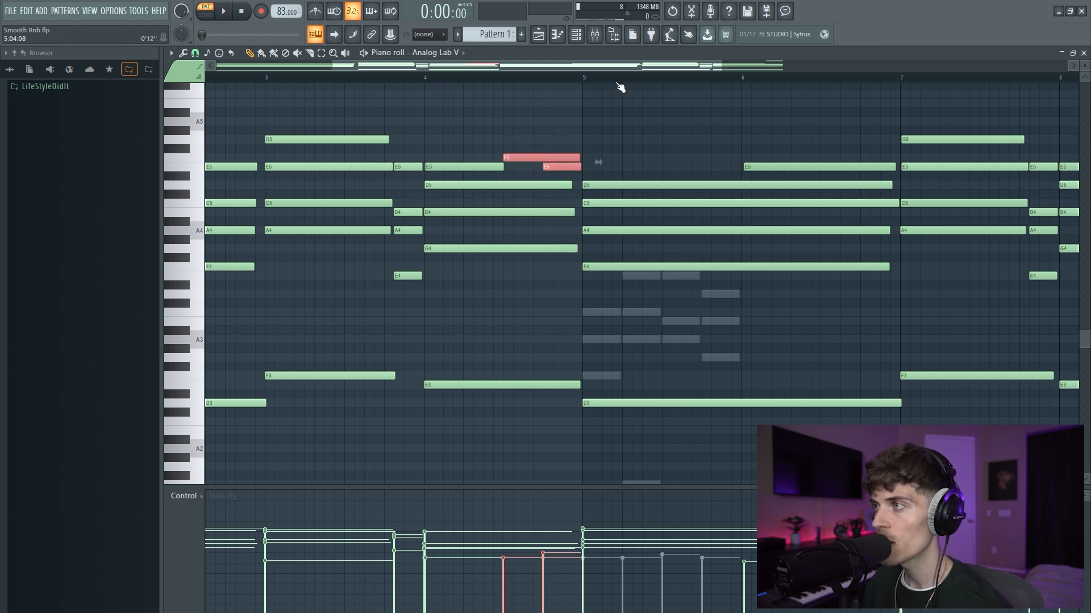
Step: Select the Pattern 1 clip in the playlist and consolidate it into an audio clip named Piano
{"action": "scroll", "coordinate": [621, 87], "scroll_direction": "down", "scroll_amount": 3}
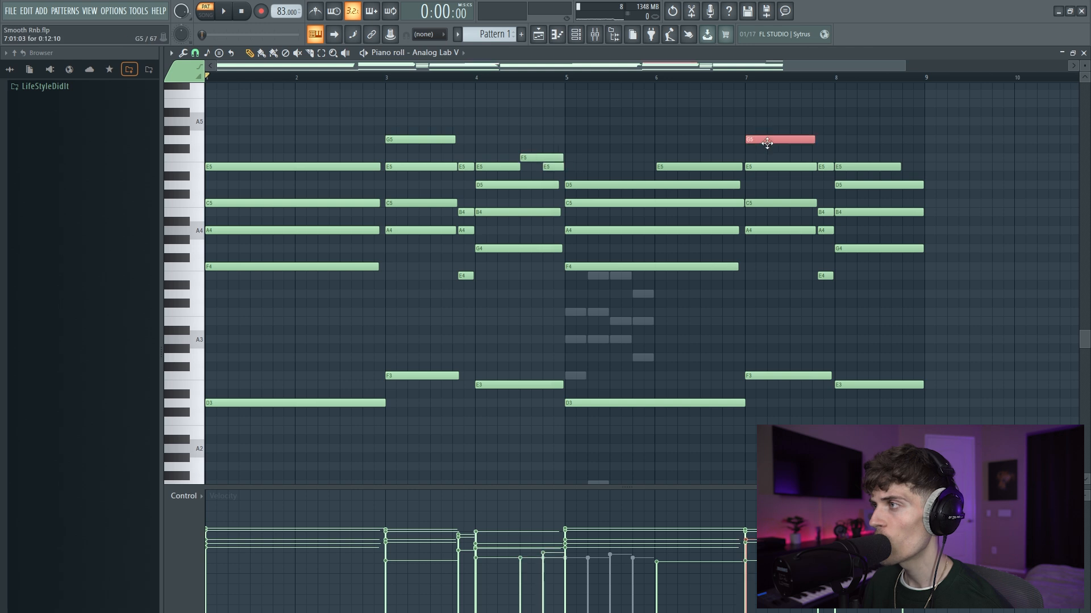
{"action": "scroll", "coordinate": [708, 134], "scroll_direction": "up", "scroll_amount": 2}
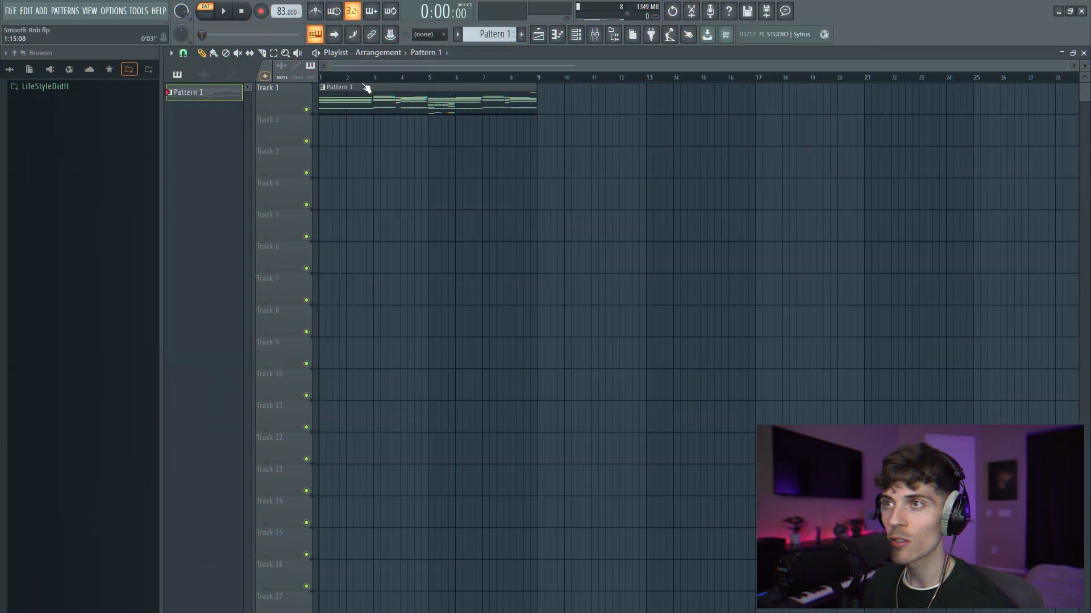
{"action": "key", "text": "ctrl+a"}
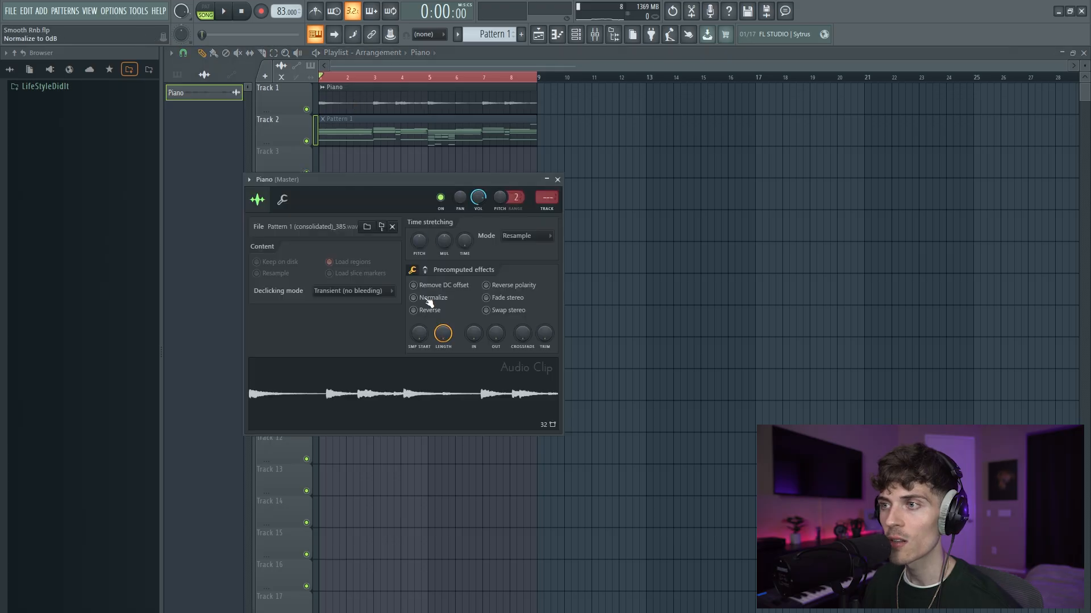
Step: Normalize the Piano audio clip, set its time-stretching mode to Stretch and shift its pitch by -200 cents
{"action": "left_click", "coordinate": [414, 298]}
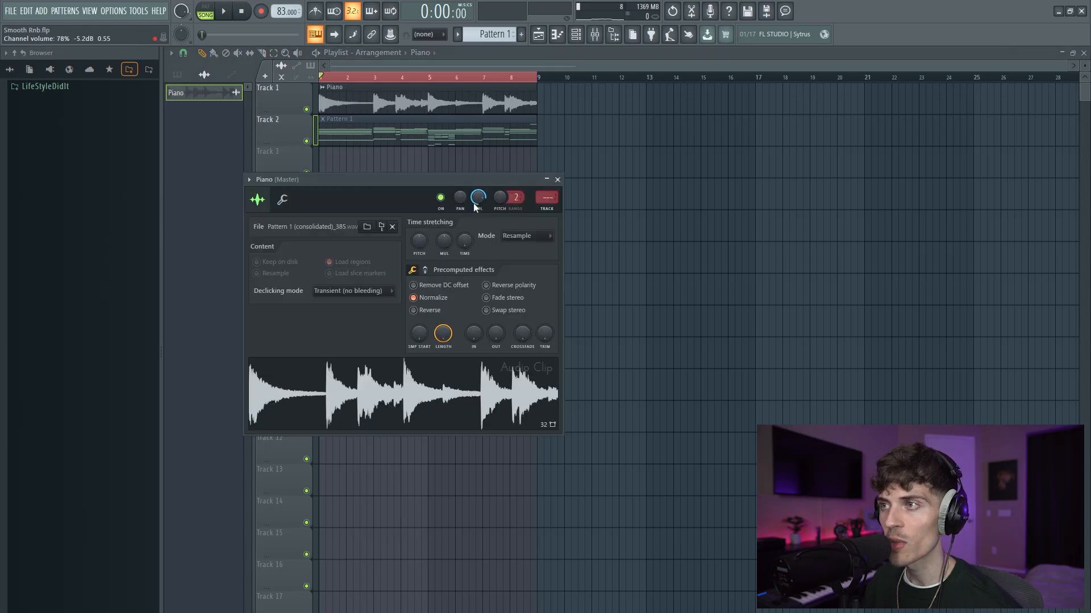
{"action": "left_click", "coordinate": [518, 235]}
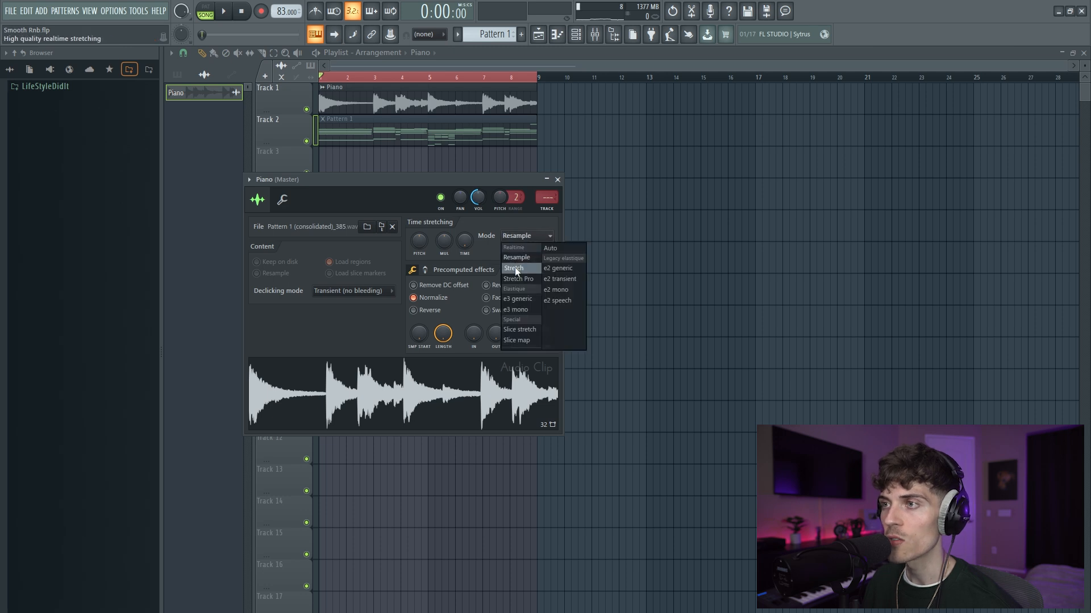
{"action": "left_click", "coordinate": [514, 269]}
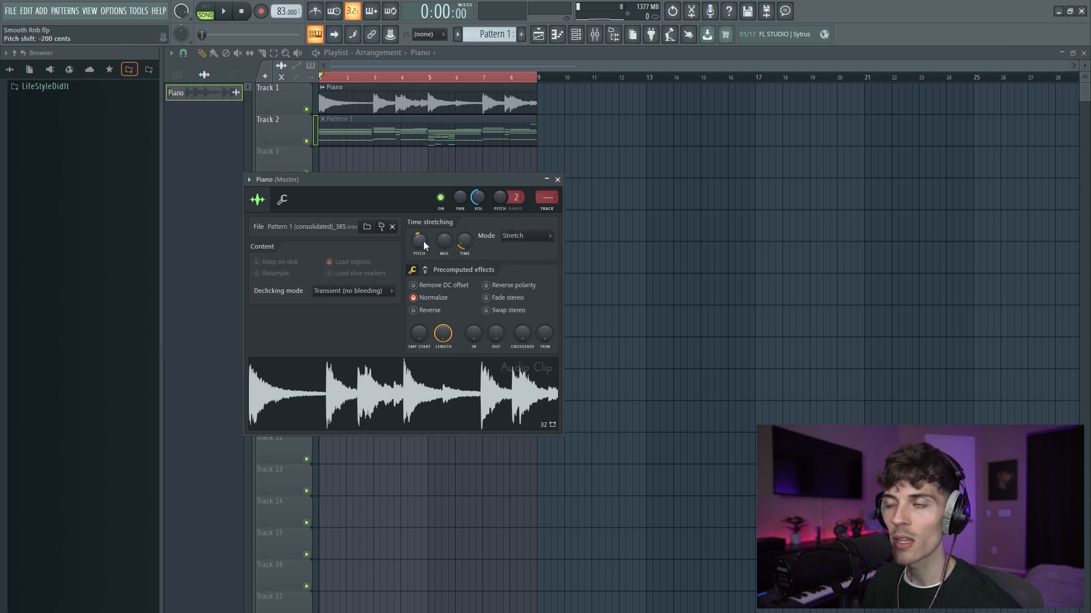
{"action": "left_click", "coordinate": [558, 179]}
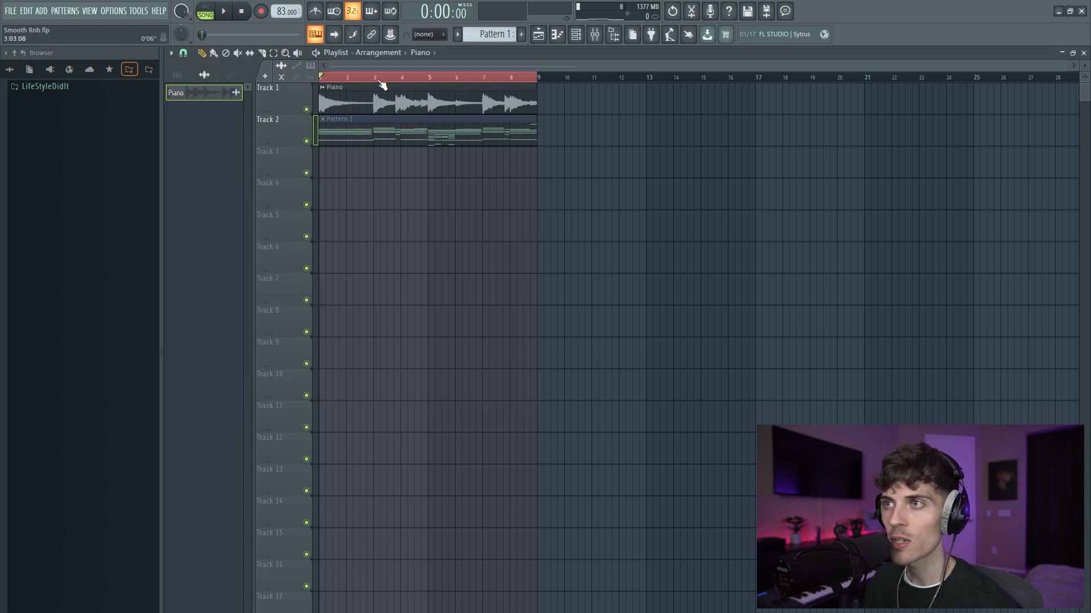
Step: Play back the arrangement to hear the processed Piano audio clip
{"action": "key", "text": "space"}
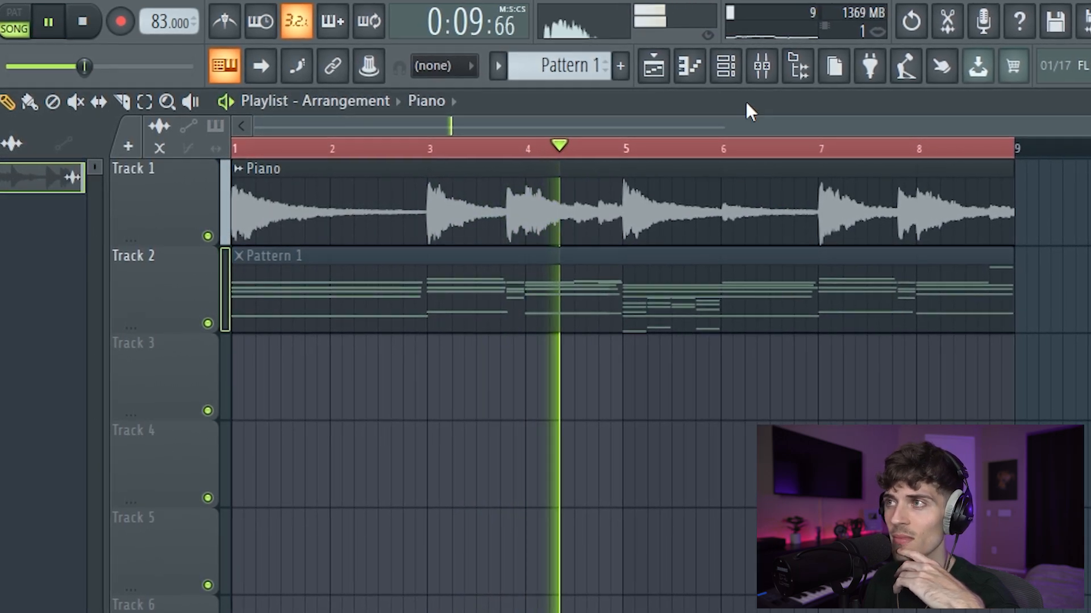
{"action": "left_click", "coordinate": [742, 75]}
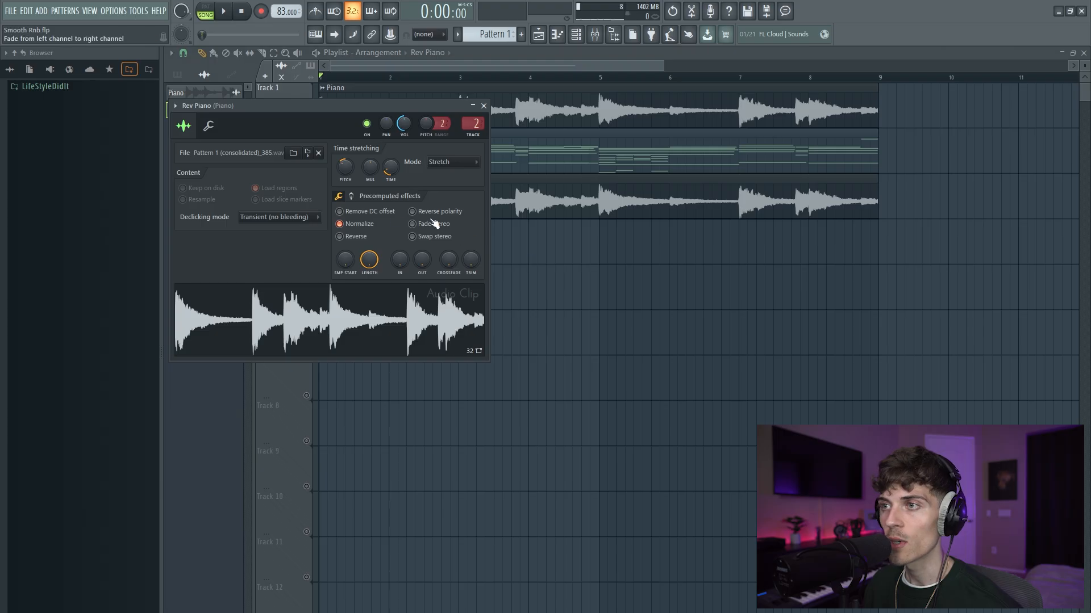
Step: Reverse the Rev Piano audio clip and place a two-bar piece of it at bar 1 on Track 4
{"action": "left_click", "coordinate": [360, 238]}
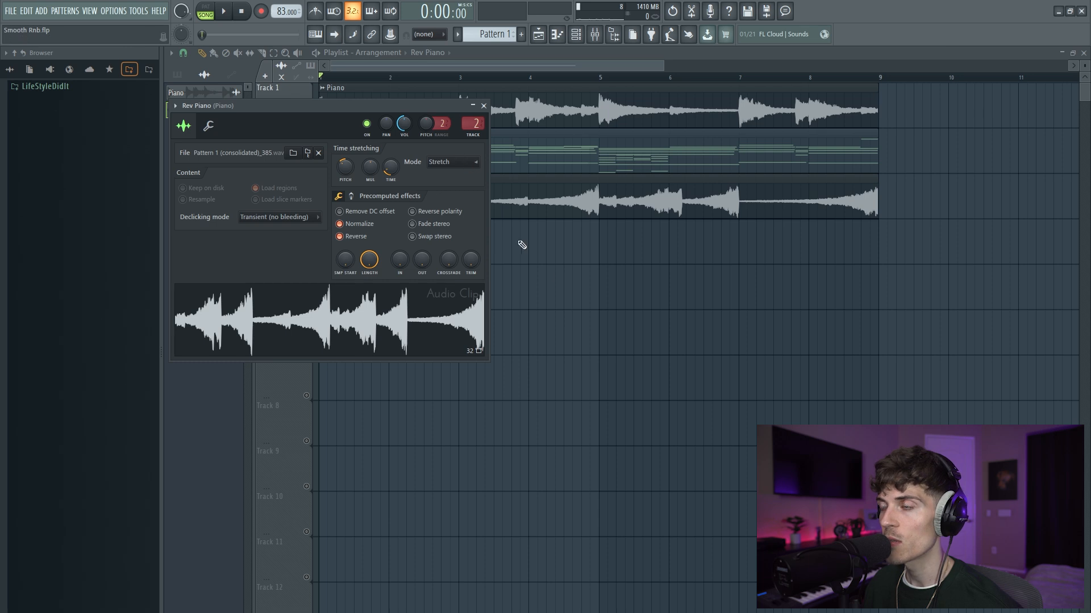
{"action": "left_click", "coordinate": [484, 106]}
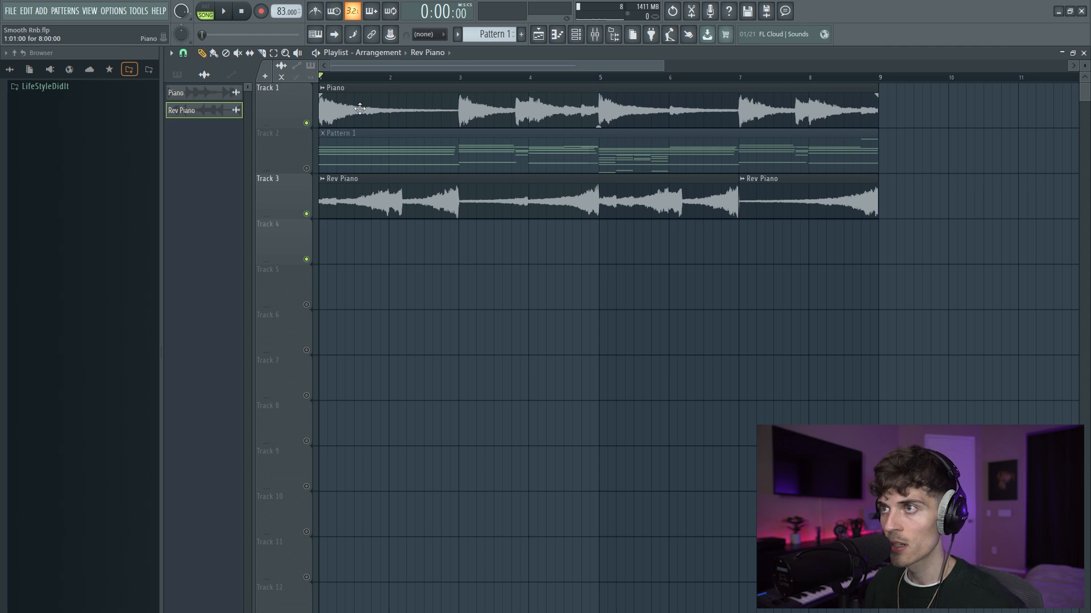
{"action": "left_click", "coordinate": [394, 263]}
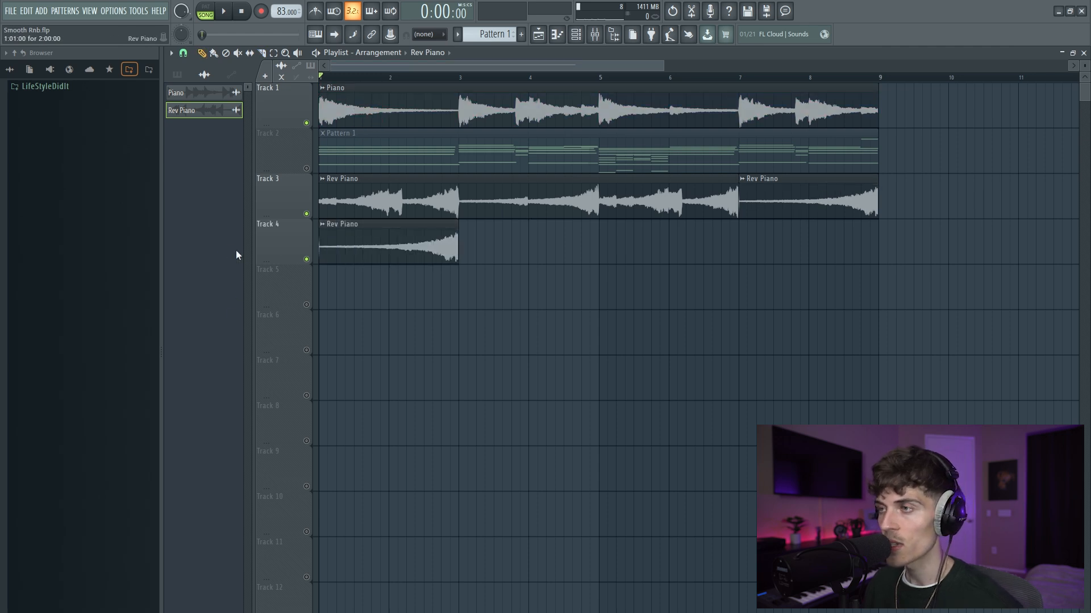
Step: Delete the Rev Piano piece at bar 7 on Track 3 and play back the remaining clip with Track 3 soloed
{"action": "right_click", "coordinate": [765, 213]}
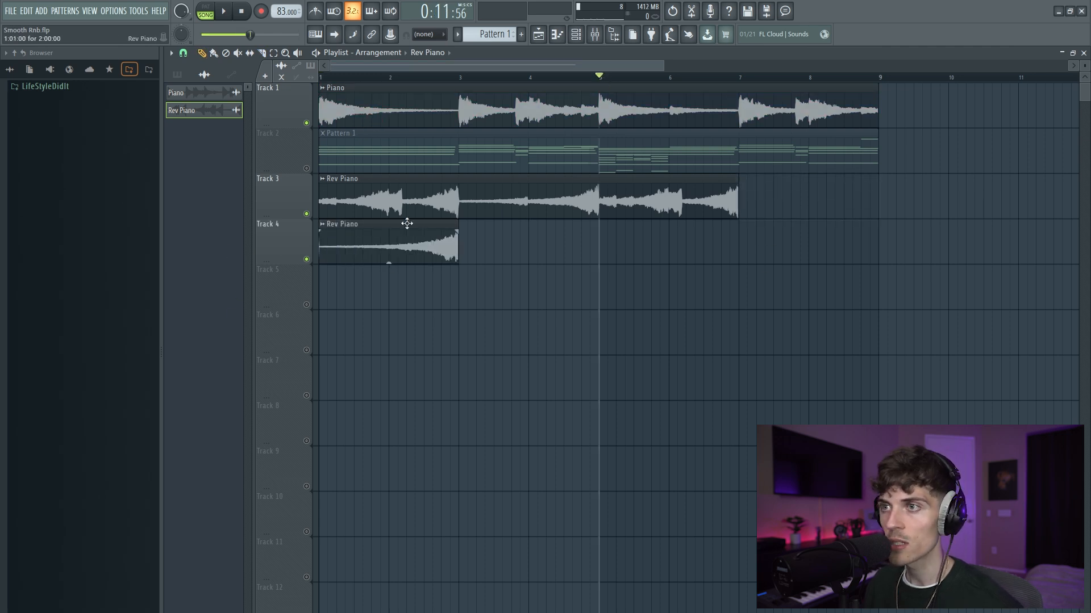
{"action": "left_click", "coordinate": [307, 213], "text": "ctrl"}
{"action": "key", "text": "space"}
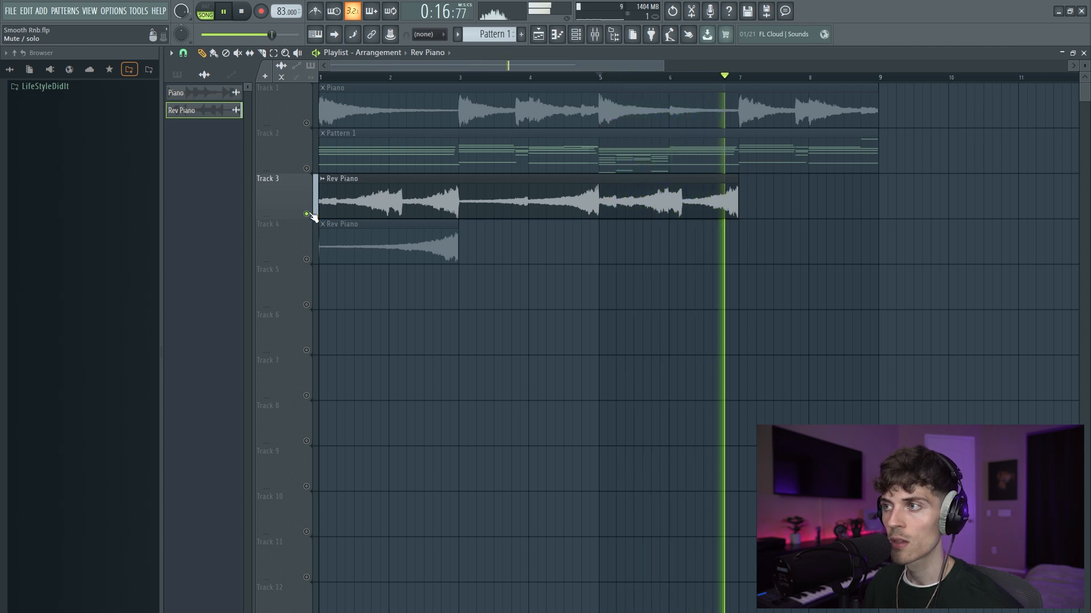
{"action": "key", "text": "space"}
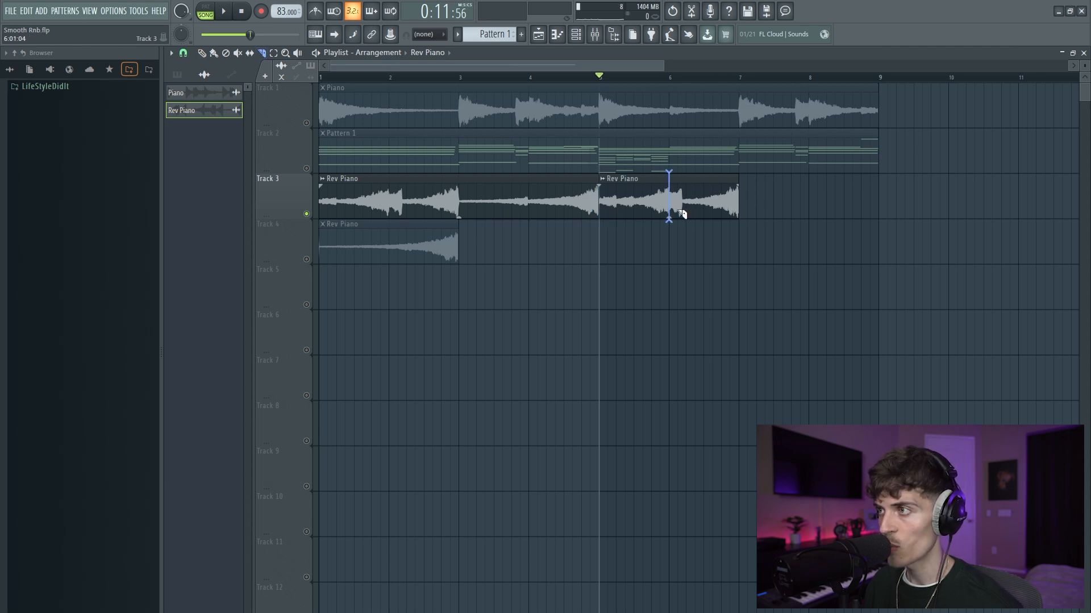
Step: Repeat the one-bar Rev Piano piece at bar 6, remove the earlier Track 3 clip and move both one-bar pieces to bar 3 on Track 4
{"action": "key", "text": "space"}
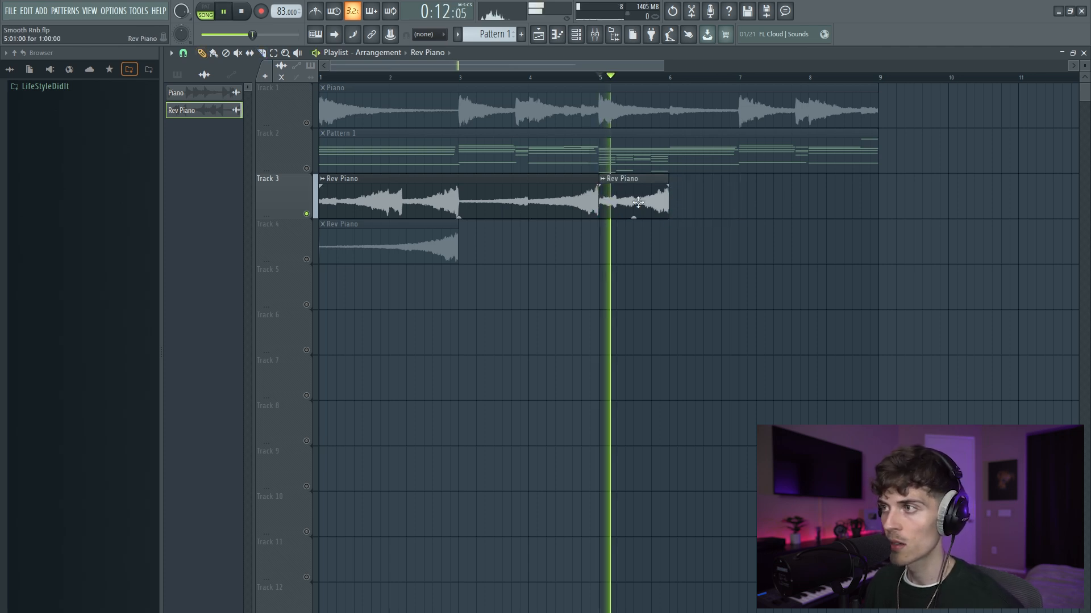
{"action": "left_click", "coordinate": [681, 201]}
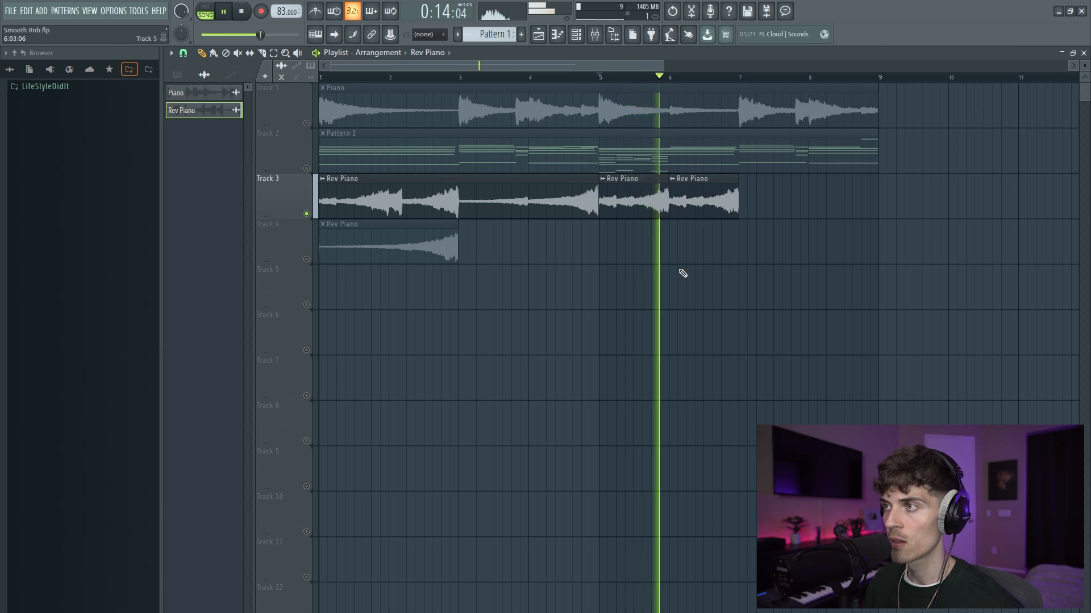
{"action": "right_click", "coordinate": [586, 206]}
{"action": "left_click_drag", "start_coordinate": [614, 208], "coordinate": [489, 264]}
Step: Set the pitch shift of the Rev Piano audio clip to +900 cents
{"action": "key", "text": "space"}
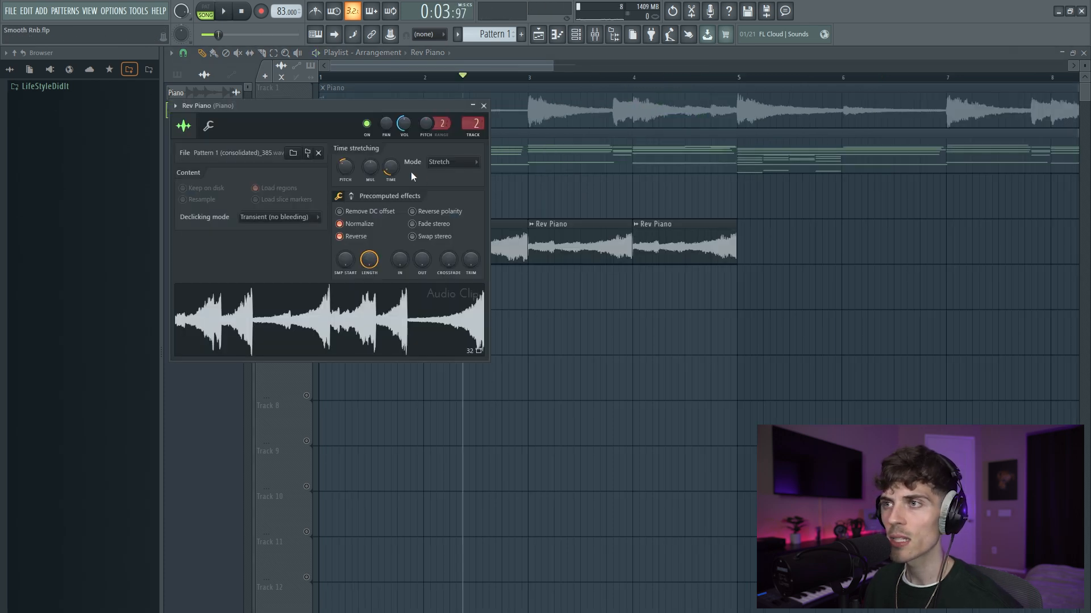
{"action": "left_click_drag", "start_coordinate": [343, 175], "coordinate": [343, 148]}
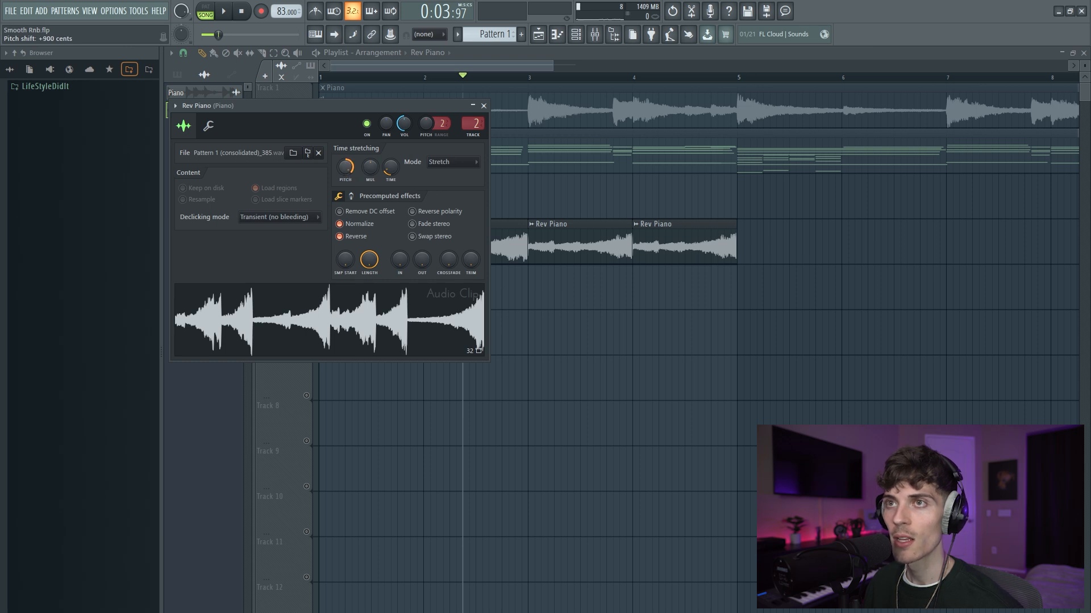
{"action": "key", "text": "Escape"}
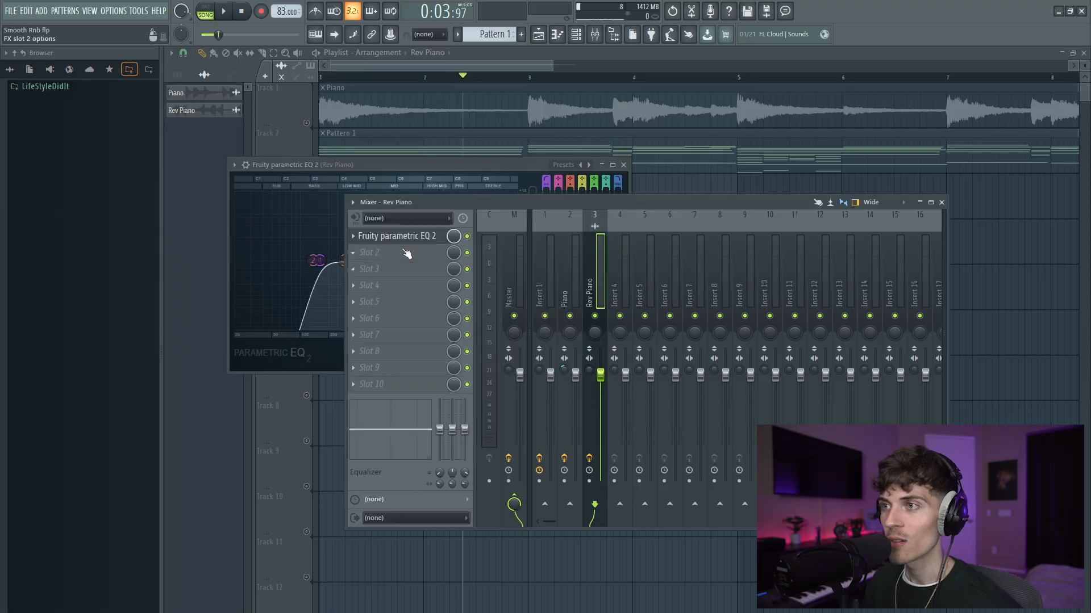
Step: Add Fruity Delay 3 and ValhallaVintageVerb to the Rev Piano mixer track, setting the reverb mix to about 39.6% and adjusting its decay
{"action": "left_click", "coordinate": [407, 253]}
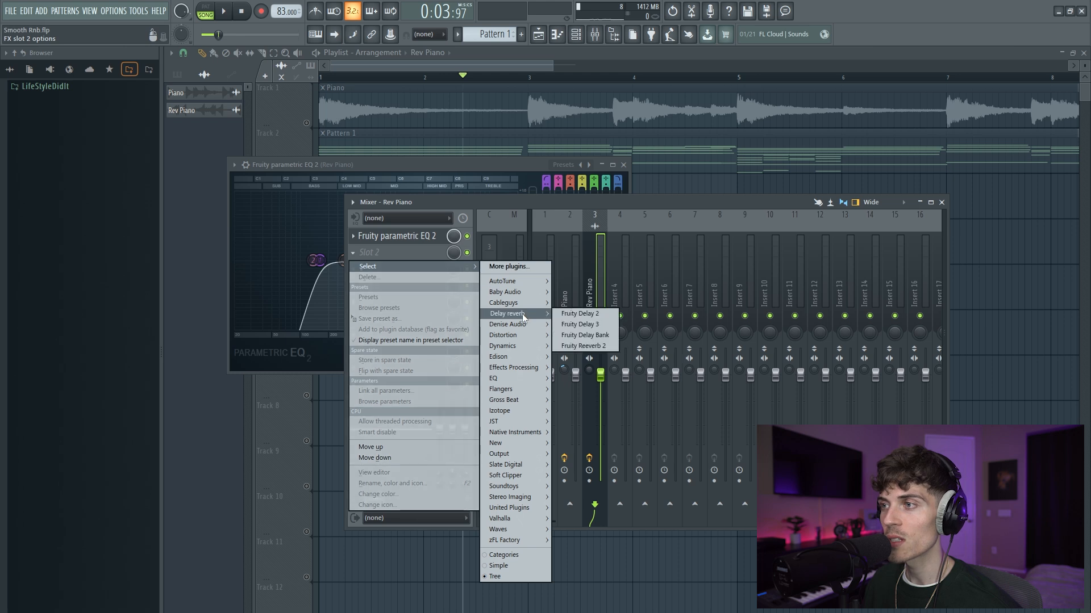
{"action": "left_click", "coordinate": [579, 325]}
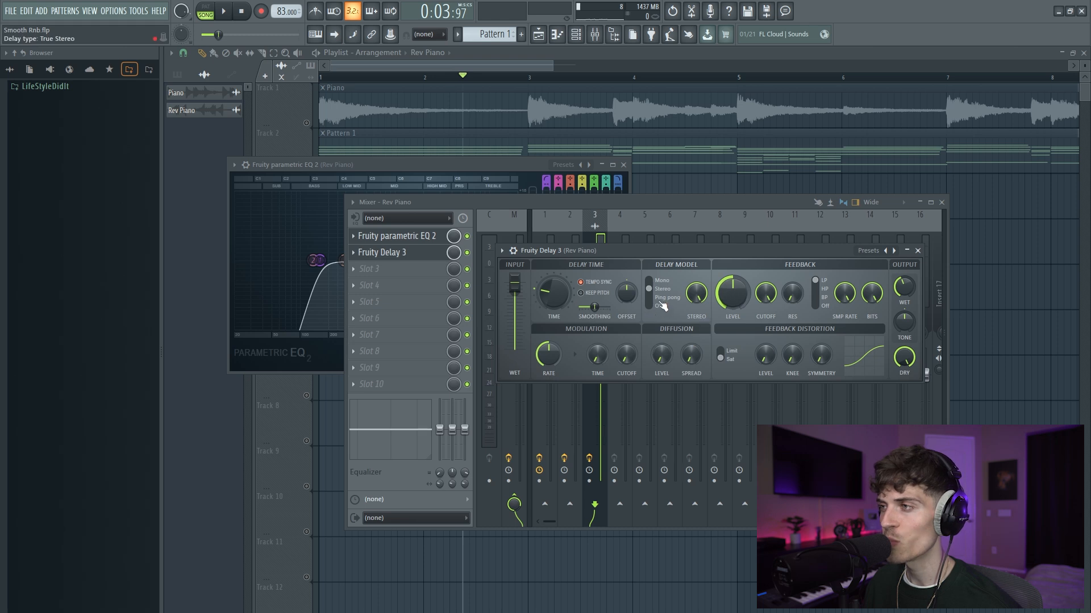
{"action": "left_click", "coordinate": [373, 270]}
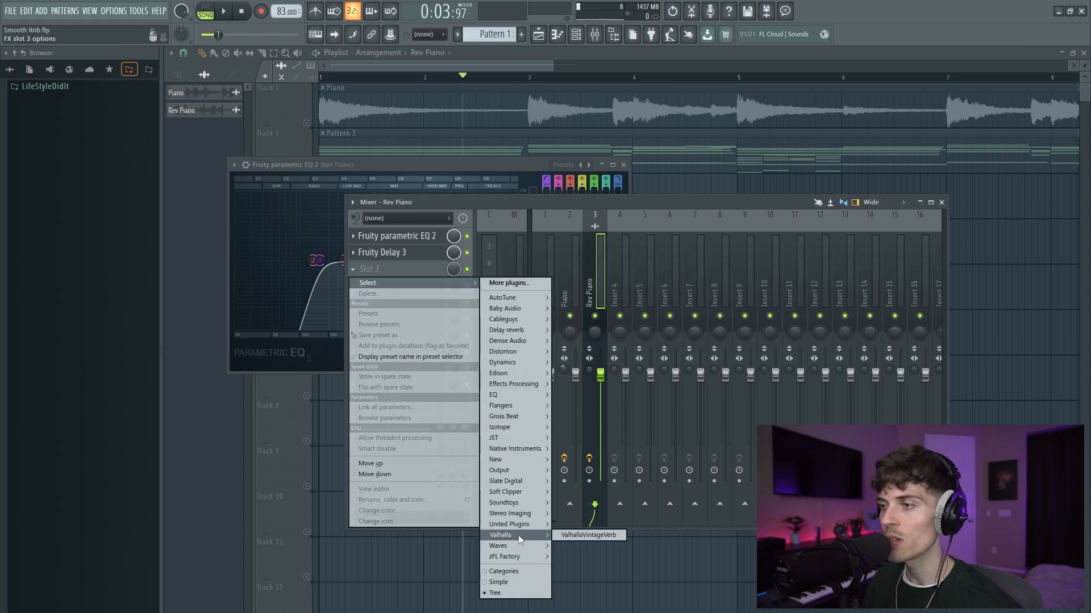
{"action": "left_click", "coordinate": [588, 535]}
{"action": "left_click_drag", "start_coordinate": [314, 302], "coordinate": [321, 385]}
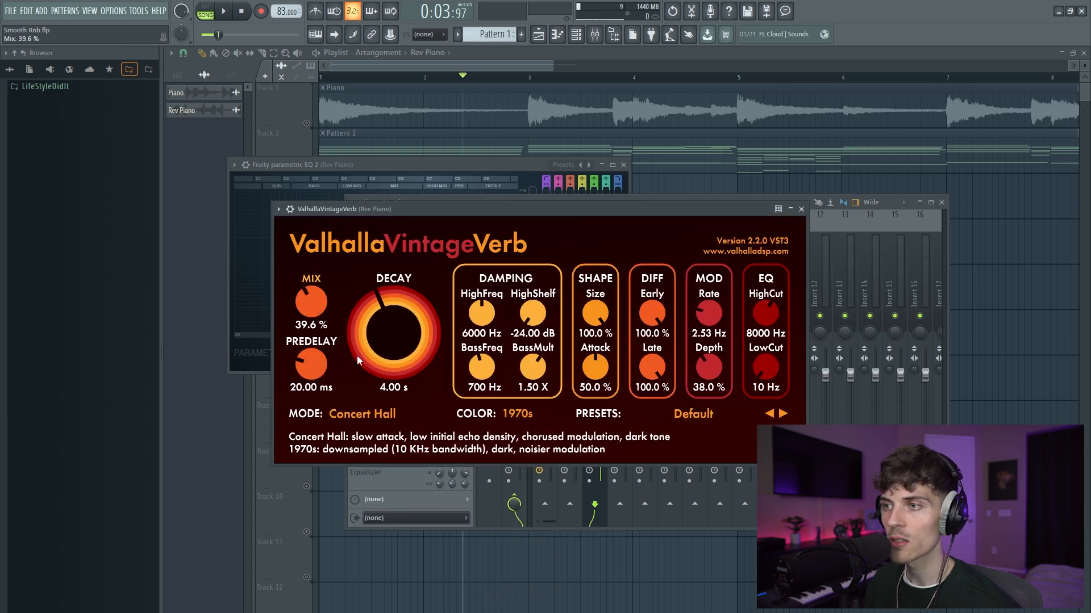
{"action": "left_click_drag", "start_coordinate": [396, 333], "coordinate": [453, 337]}
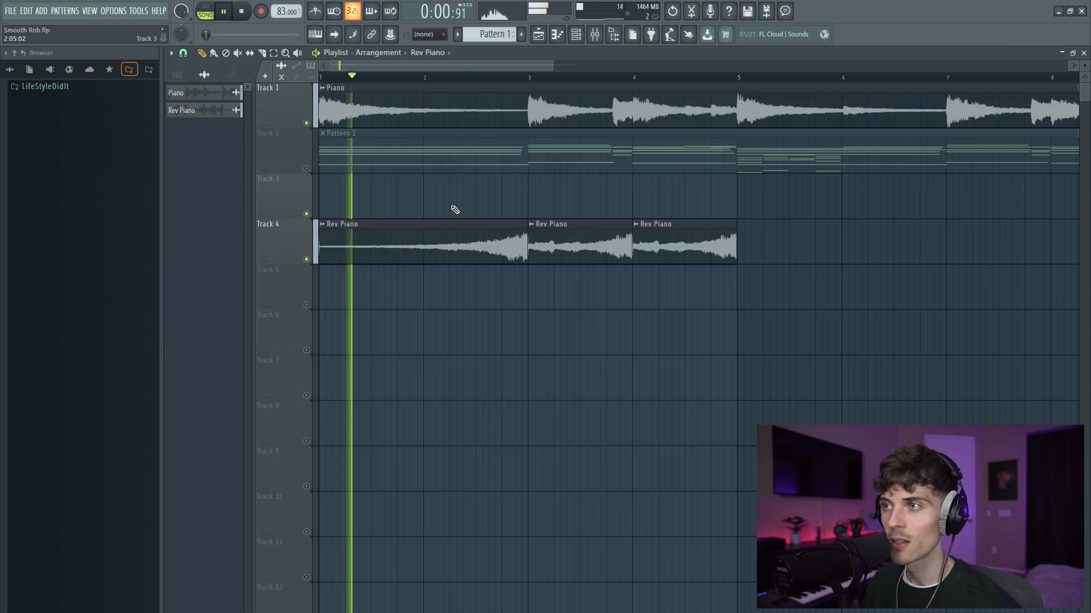
Step: Lower the Rev Piano mixer volume to about 71% and adjust the bands of its Fruity parametric EQ 2
{"action": "left_click", "coordinate": [595, 34]}
{"action": "left_click_drag", "start_coordinate": [600, 374], "coordinate": [596, 409]}
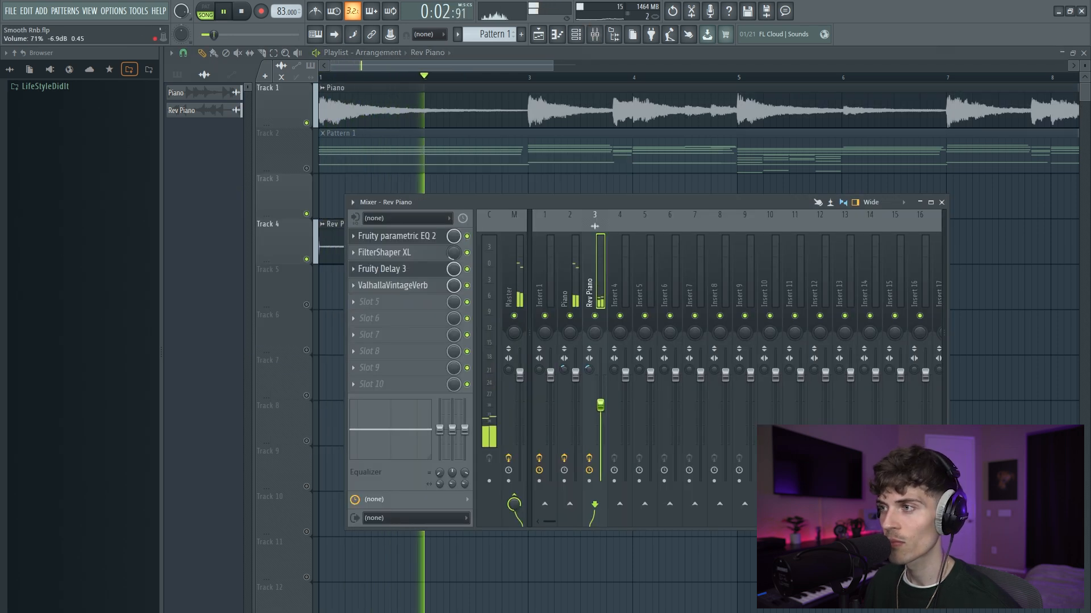
{"action": "left_click", "coordinate": [397, 236]}
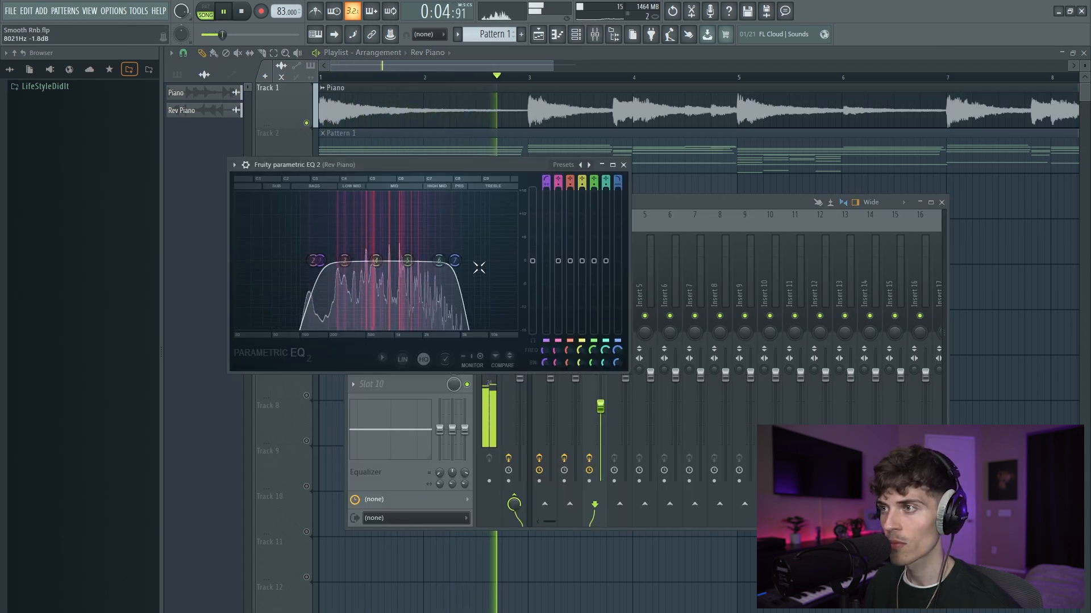
{"action": "left_click_drag", "start_coordinate": [441, 260], "coordinate": [370, 283]}
{"action": "scroll", "coordinate": [370, 282], "scroll_direction": "down", "scroll_amount": 4}
{"action": "left_click_drag", "start_coordinate": [426, 260], "coordinate": [400, 260]}
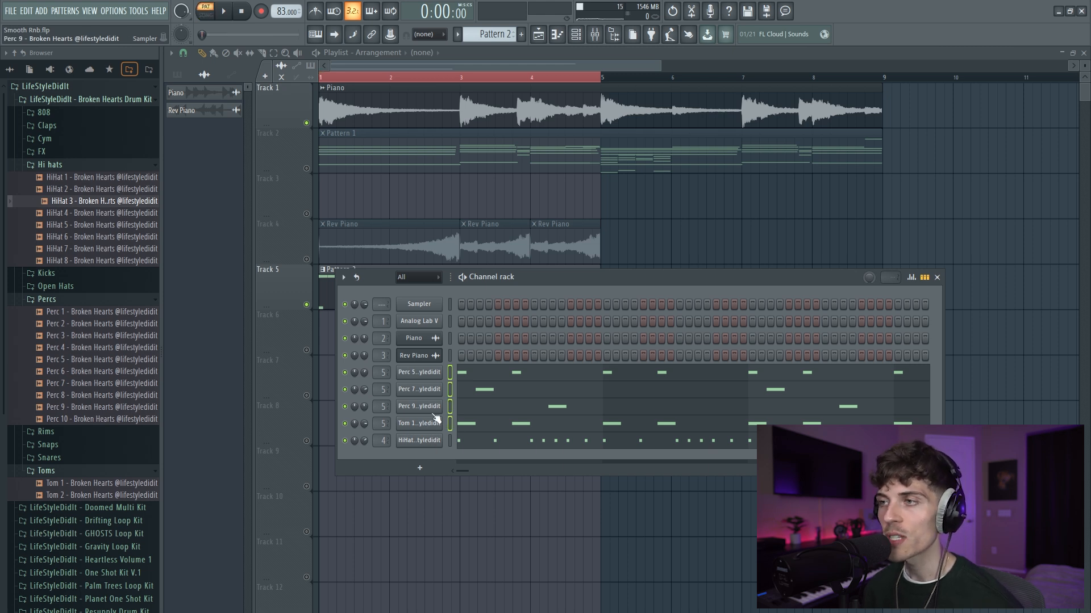
Step: Inspect the Fruity parametric EQ 2 and ValhallaVintageVerb settings on the Percussion mixer track
{"action": "left_click", "coordinate": [595, 34]}
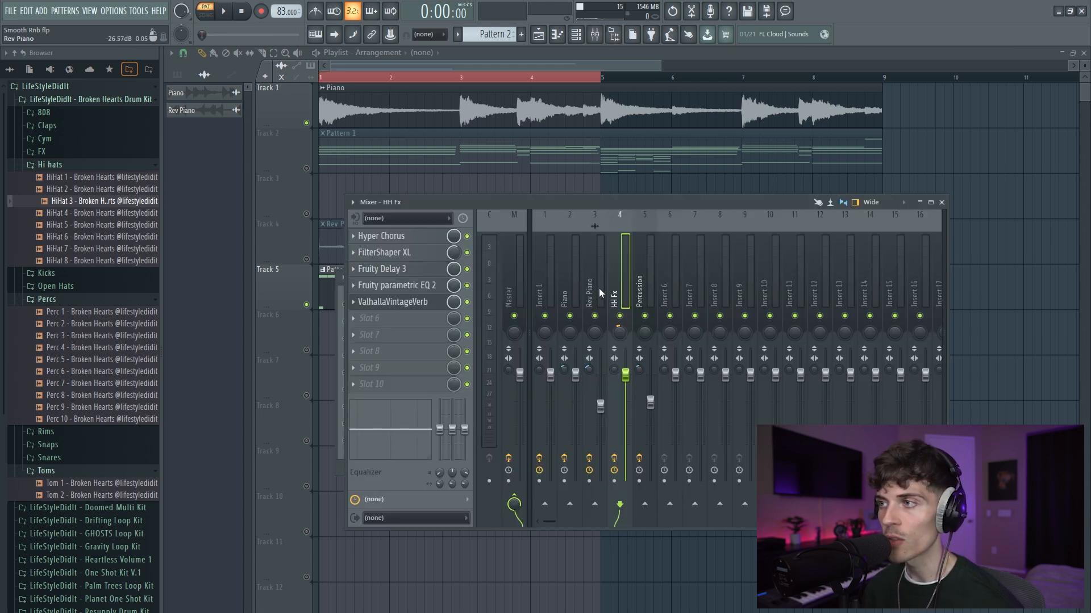
{"action": "left_click", "coordinate": [647, 287]}
{"action": "left_click", "coordinate": [431, 236]}
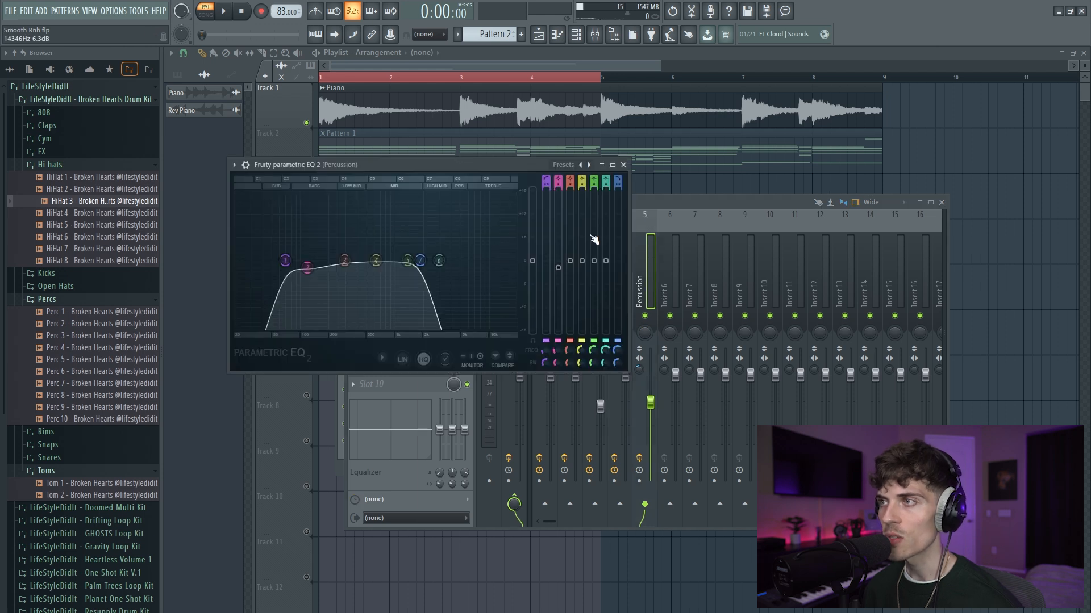
{"action": "left_click", "coordinate": [623, 164]}
{"action": "left_click", "coordinate": [412, 258]}
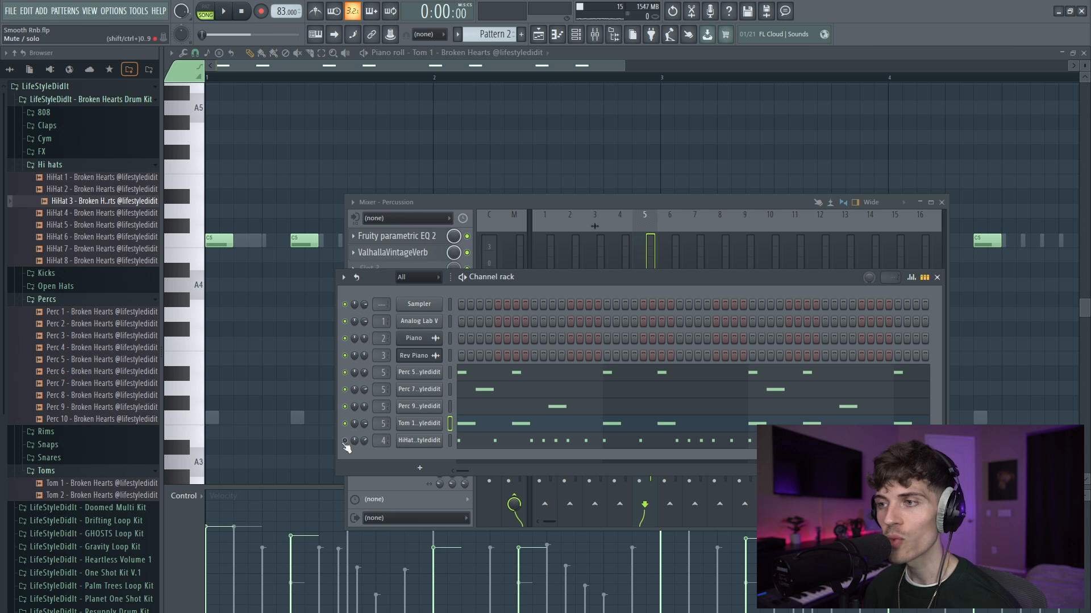
Step: Mute the three Perc channels and the Tom 1 channel, and examine the HiHat 3 notes in the piano roll during playback
{"action": "left_click_drag", "start_coordinate": [348, 425], "coordinate": [349, 377]}
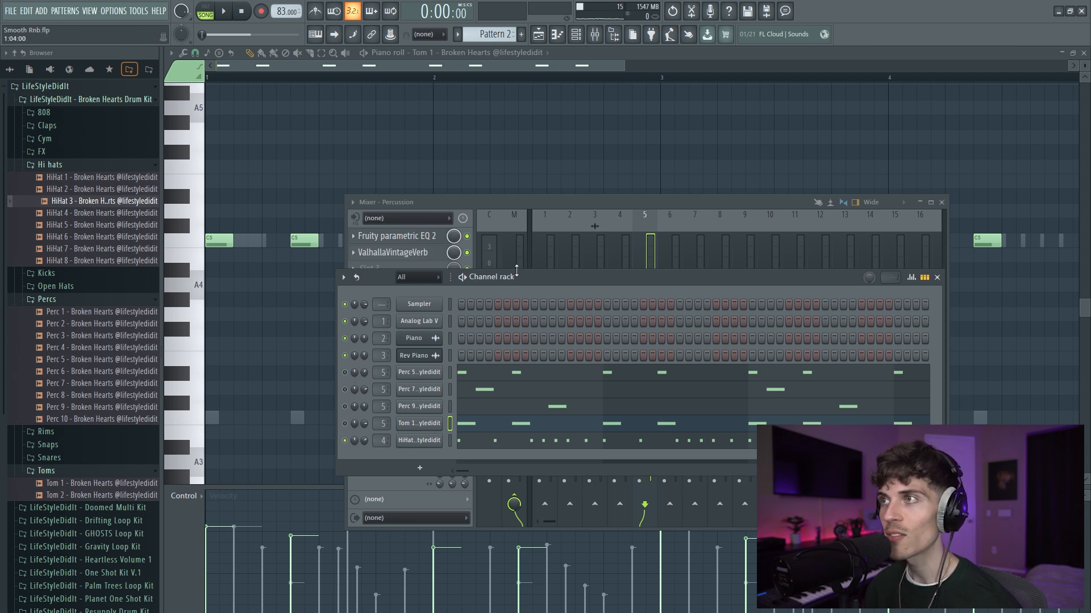
{"action": "left_click", "coordinate": [594, 34]}
{"action": "left_click", "coordinate": [624, 299]}
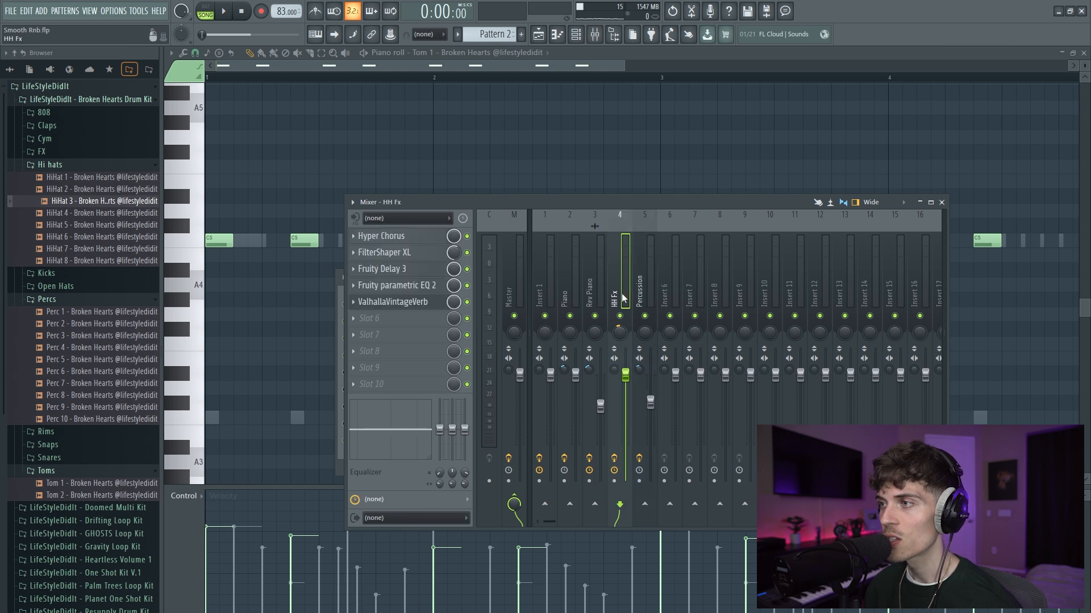
{"action": "left_click", "coordinate": [941, 203]}
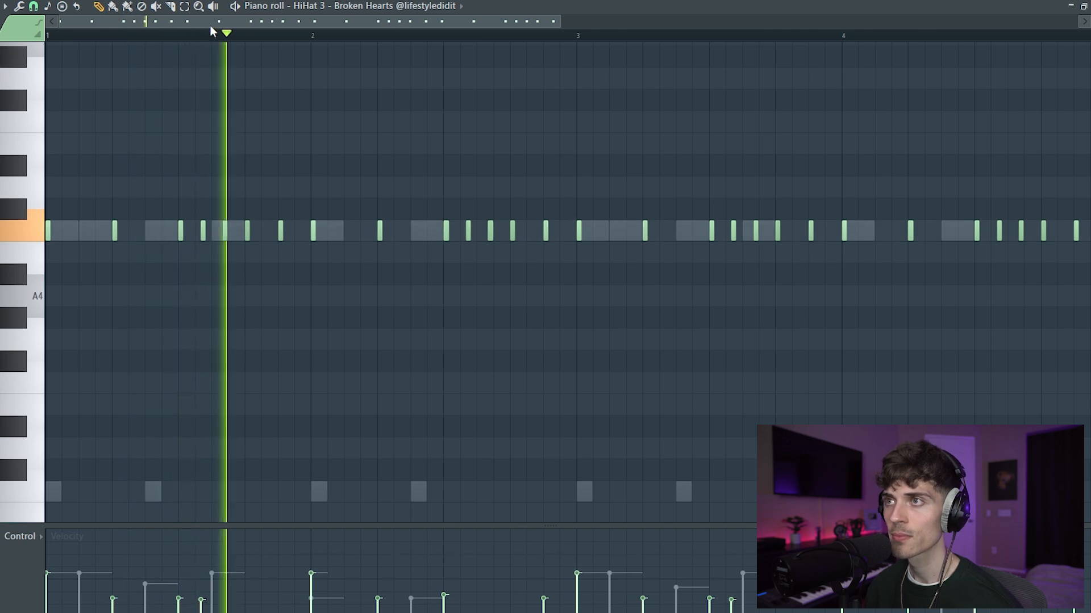
{"action": "scroll", "coordinate": [213, 41], "scroll_direction": "down", "scroll_amount": 2}
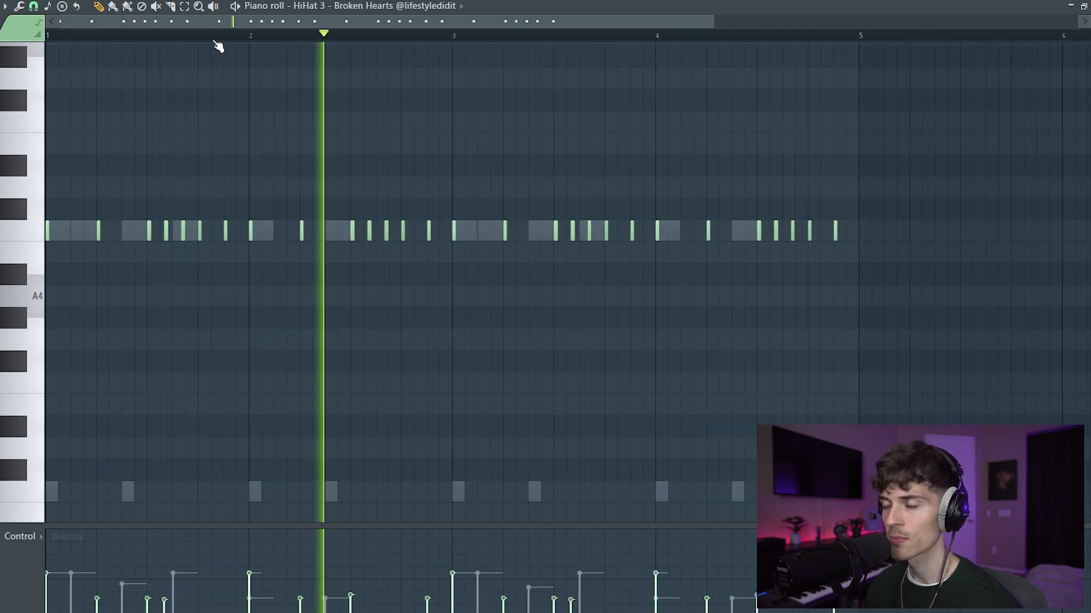
{"action": "scroll", "coordinate": [218, 45], "scroll_direction": "down", "scroll_amount": 1}
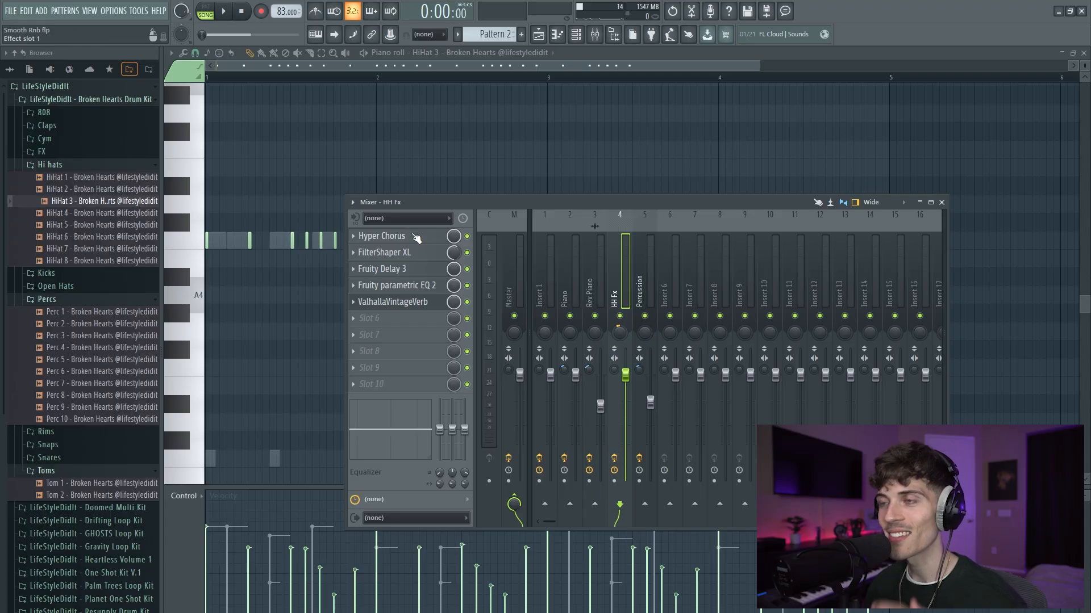
Step: Review the HH Fx effect chain: Hyper Chorus, FilterShaper XL, Fruity Delay 3, Fruity parametric EQ 2 and ValhallaVintageVerb
{"action": "left_click", "coordinate": [409, 237]}
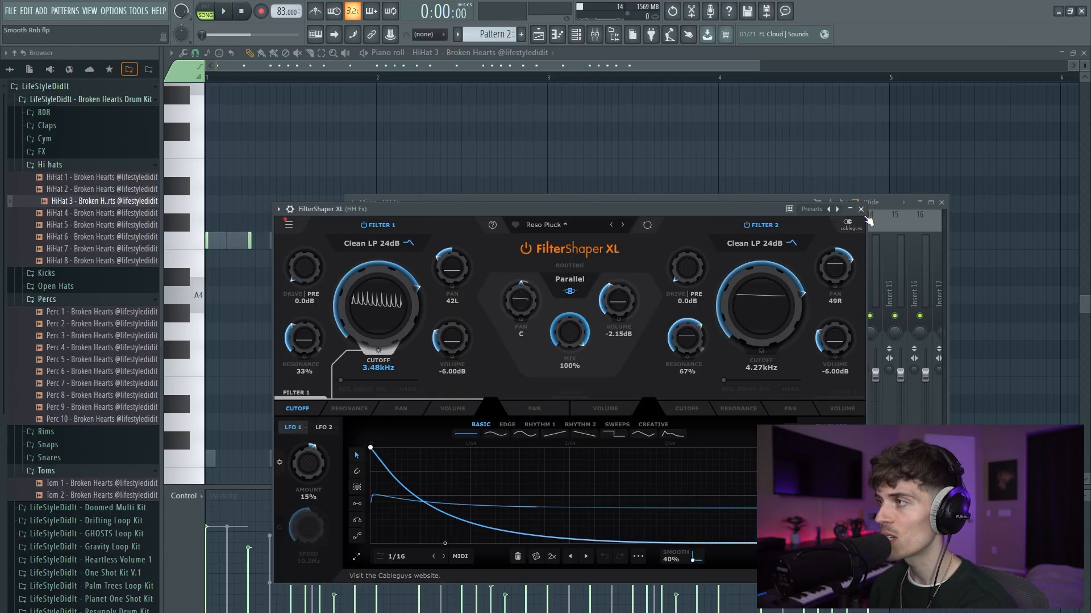
{"action": "left_click", "coordinate": [860, 209]}
{"action": "left_click", "coordinate": [410, 270]}
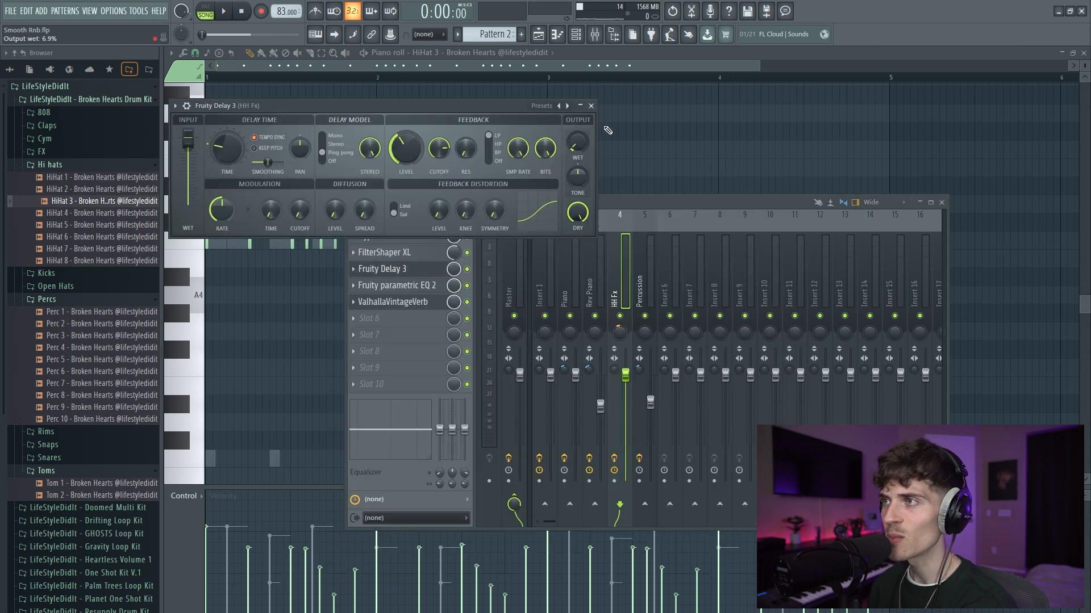
{"action": "left_click", "coordinate": [591, 106]}
{"action": "left_click", "coordinate": [426, 286]}
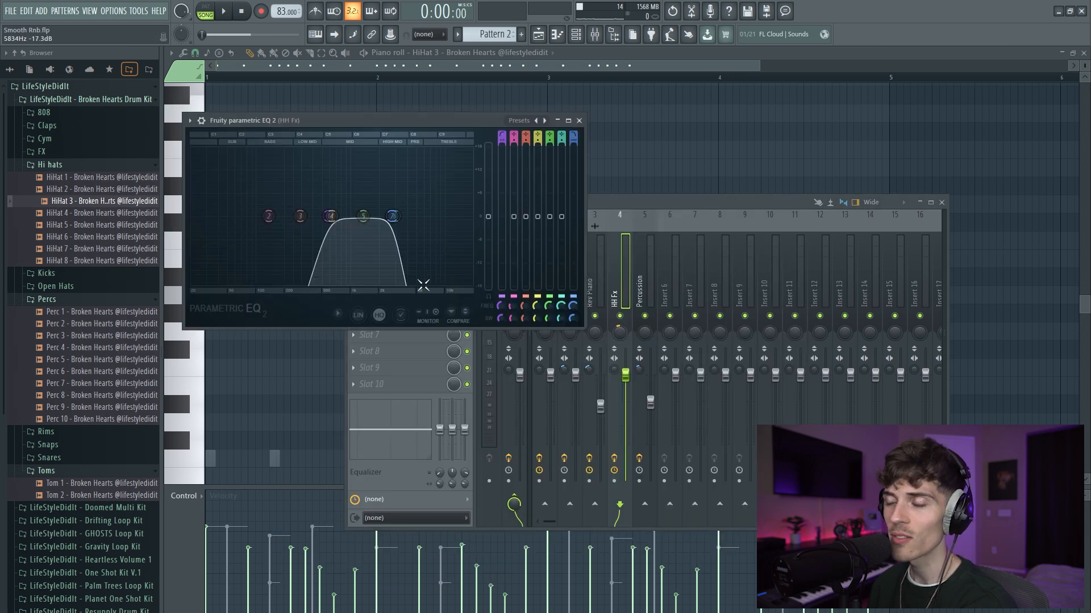
{"action": "left_click", "coordinate": [579, 120]}
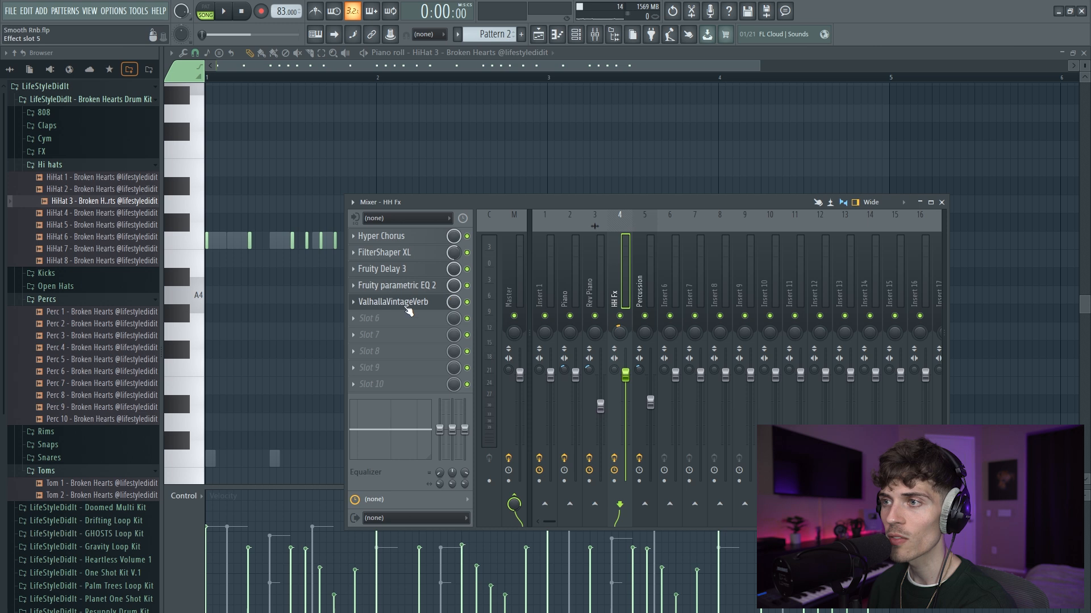
{"action": "left_click", "coordinate": [408, 307]}
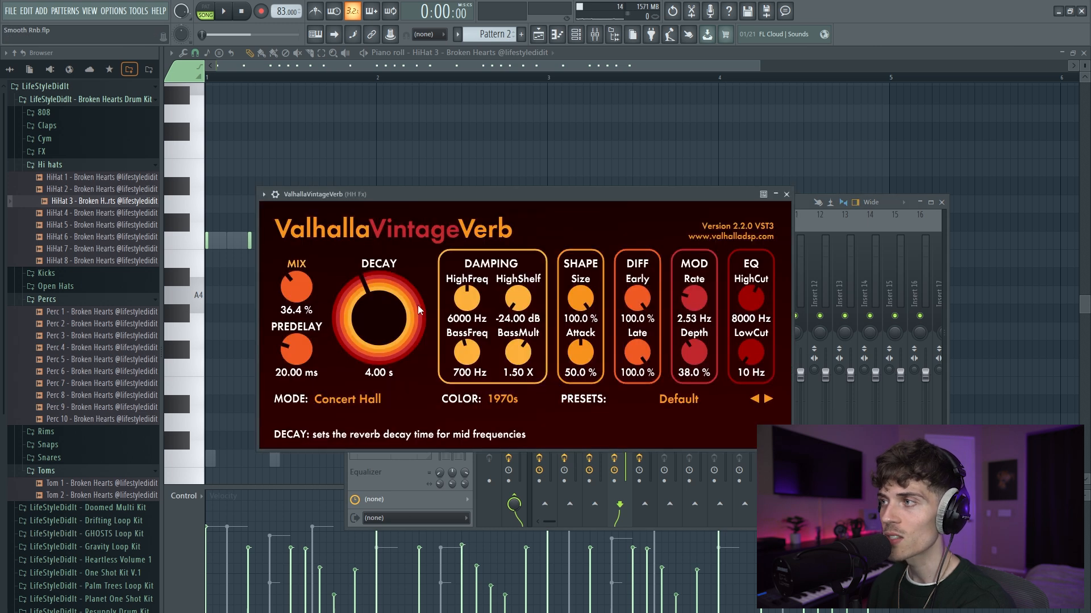
{"action": "left_click", "coordinate": [786, 195]}
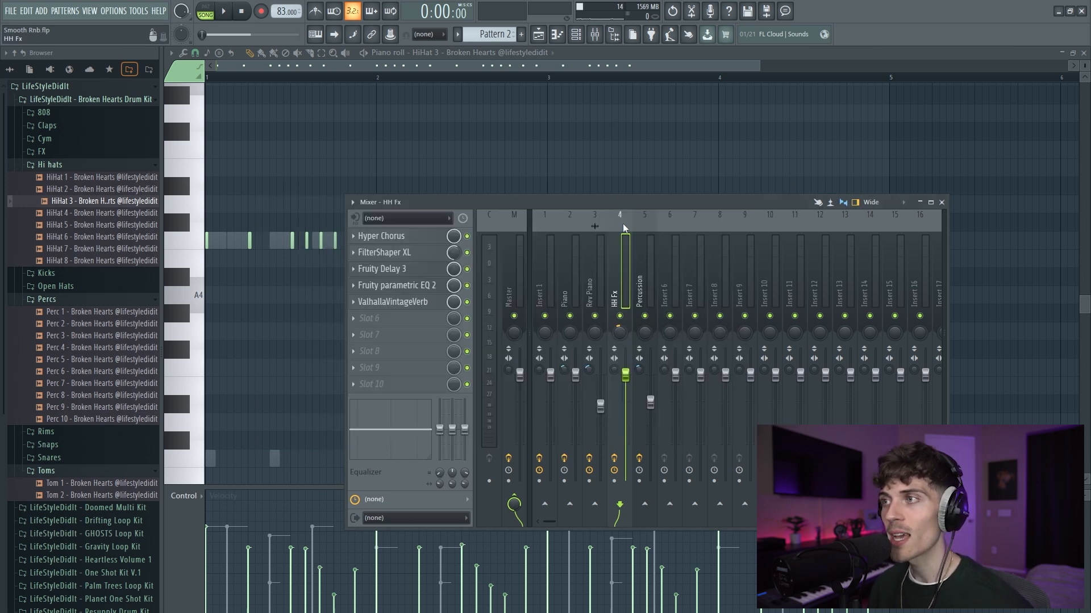
Step: Slightly lower the HH Fx and Percussion mixer faders while the beat plays
{"action": "key", "text": "F9"}
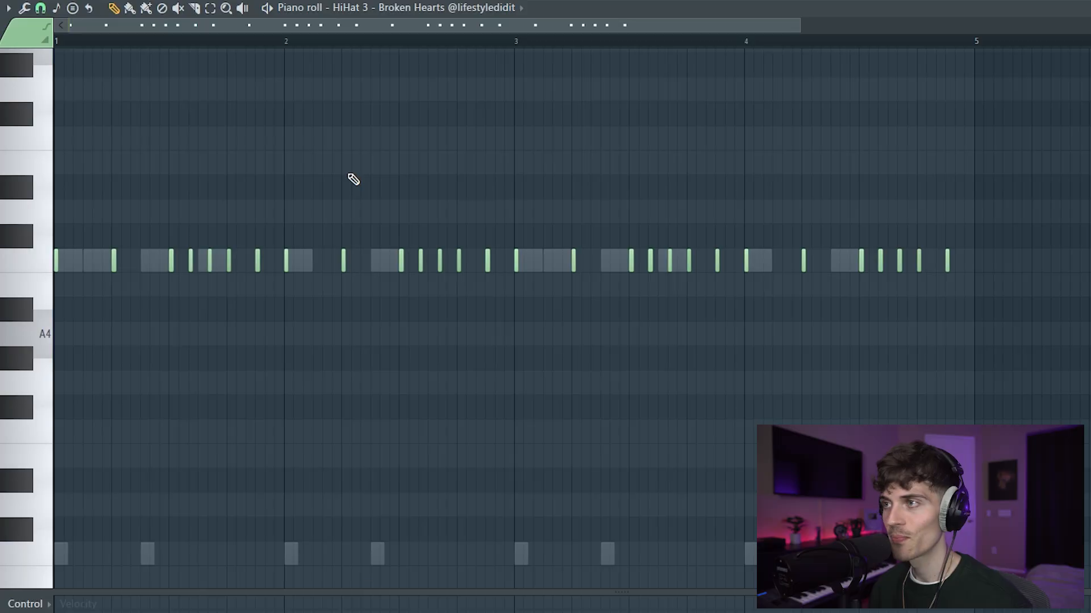
{"action": "key", "text": "space"}
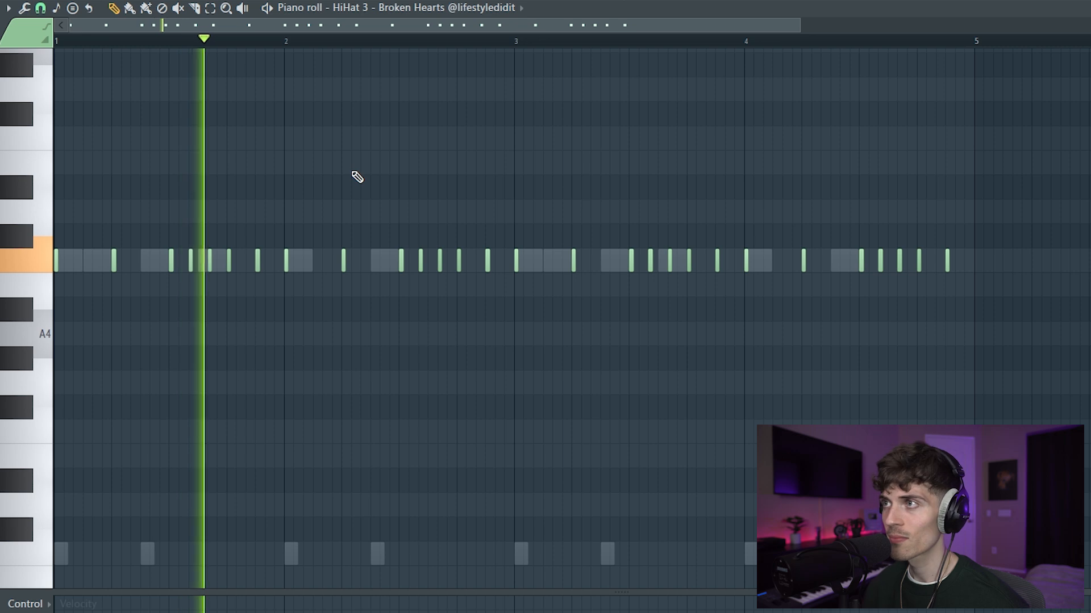
{"action": "key", "text": "F9"}
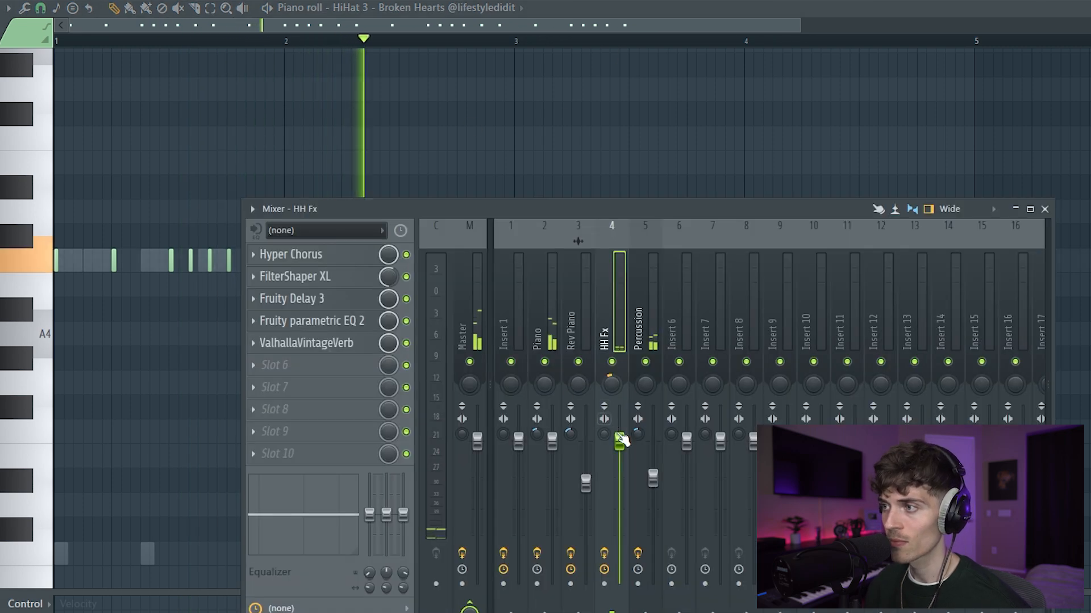
{"action": "left_click_drag", "start_coordinate": [652, 479], "coordinate": [652, 484]}
{"action": "left_click_drag", "start_coordinate": [620, 452], "coordinate": [652, 482]}
{"action": "left_click_drag", "start_coordinate": [619, 454], "coordinate": [619, 456]}
{"action": "key", "text": "F9"}
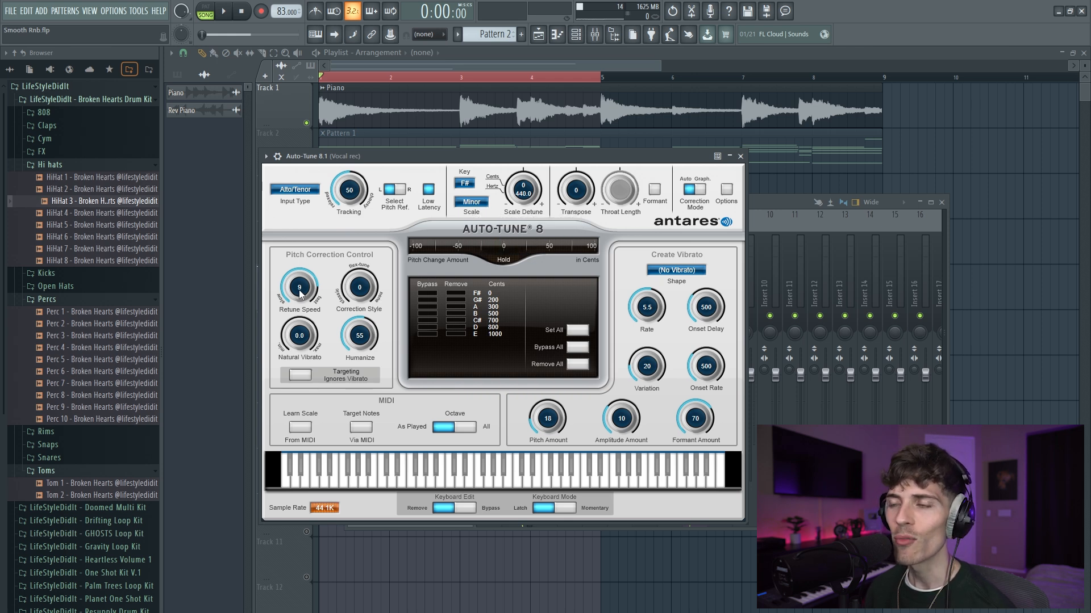
Step: Review the Auto-Tune 8.1, Fruity parametric EQ 2 and ValhallaVintageVerb settings on the Vocal rec mixer track
{"action": "left_click", "coordinate": [741, 156]}
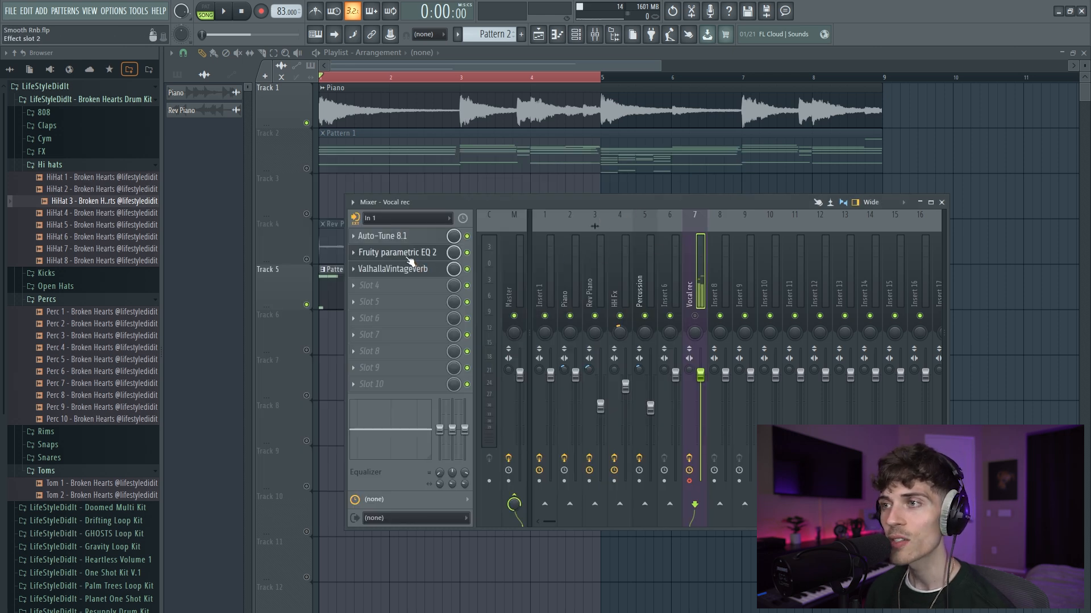
{"action": "left_click", "coordinate": [409, 256]}
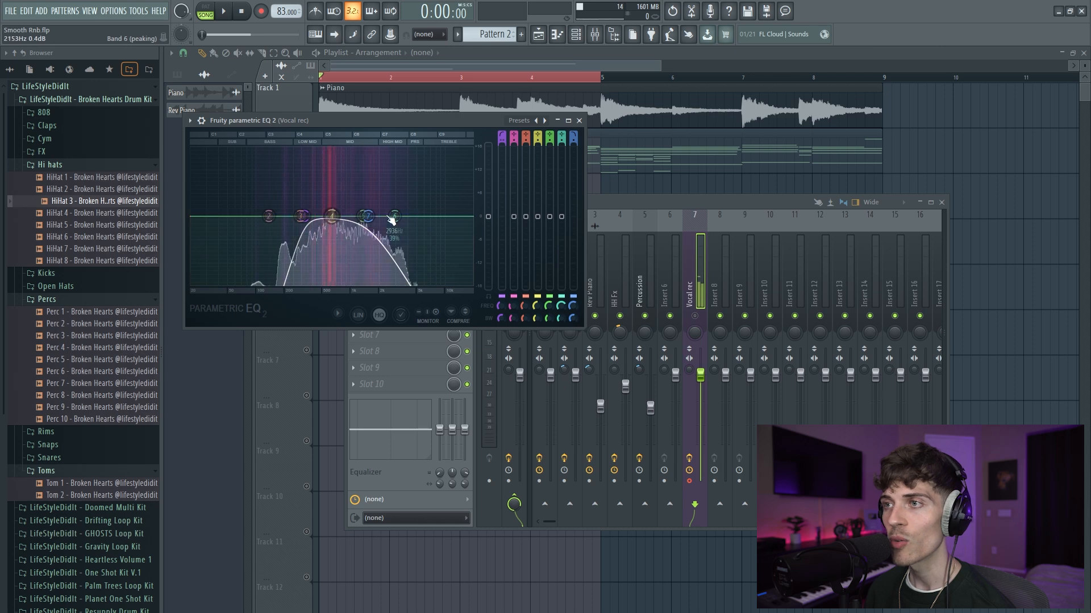
{"action": "left_click", "coordinate": [579, 121]}
{"action": "left_click", "coordinate": [398, 269]}
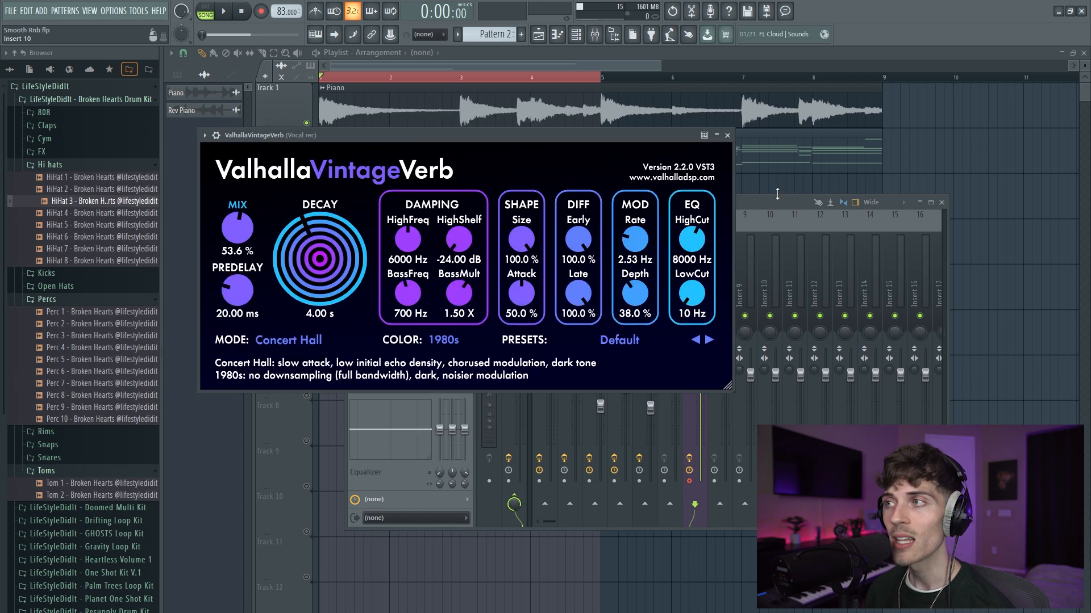
{"action": "left_click", "coordinate": [727, 135]}
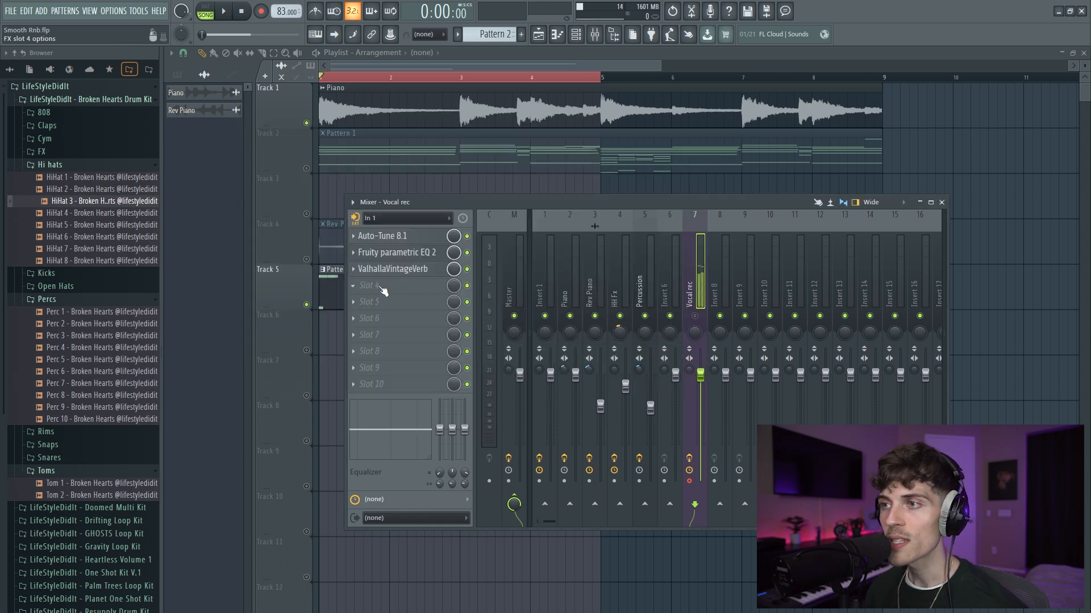
Step: Add Edison to the Vocal rec track between Auto-Tune 8.1 and Fruity parametric EQ 2, and recheck the Auto-Tune settings
{"action": "left_click", "coordinate": [381, 287]}
{"action": "left_click", "coordinate": [570, 389]}
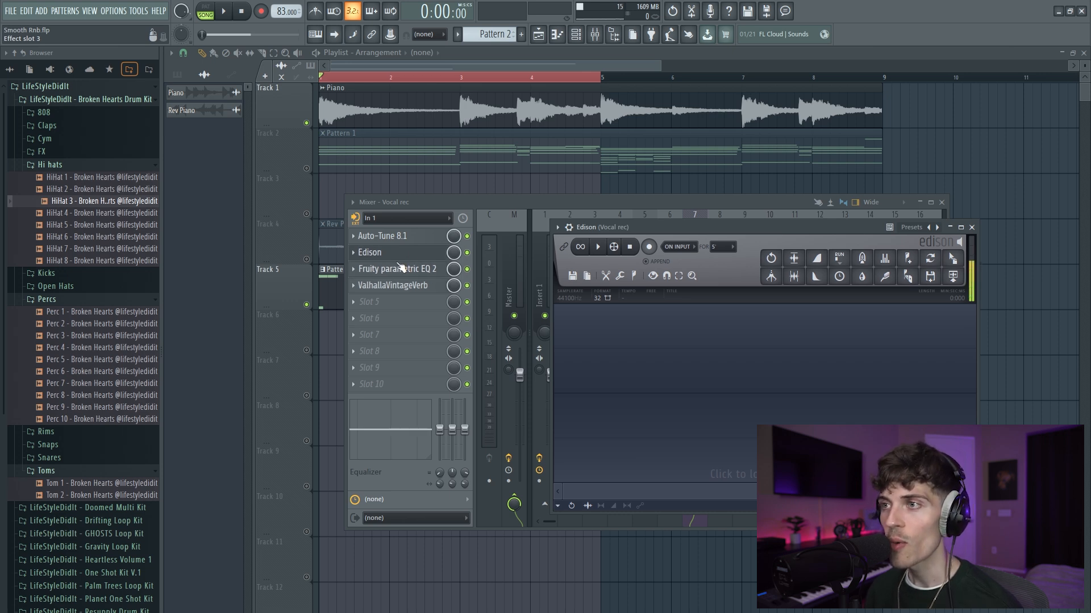
{"action": "left_click", "coordinate": [396, 236]}
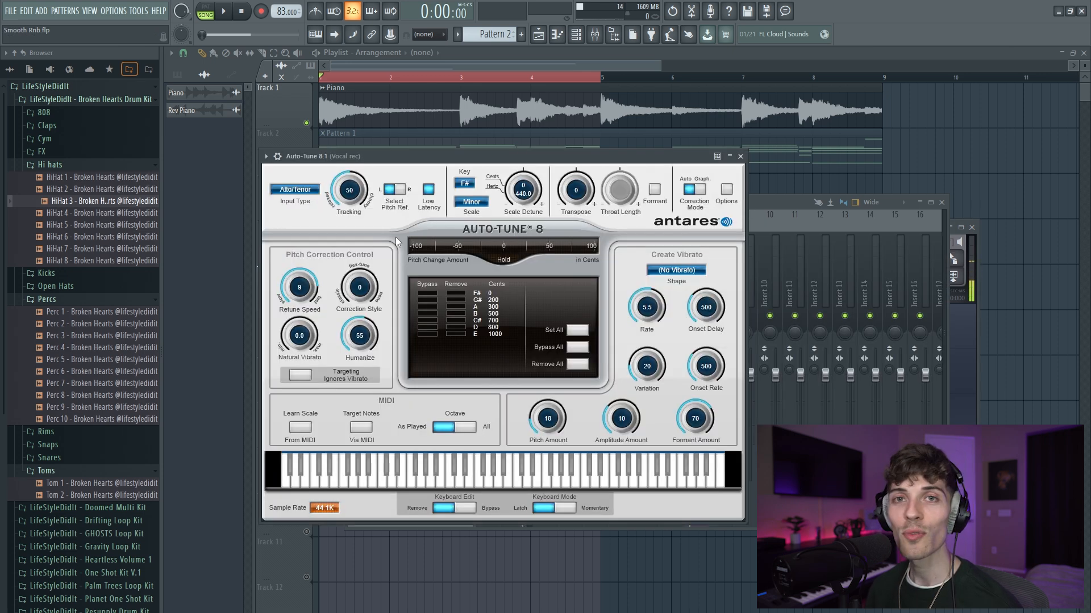
{"action": "left_click", "coordinate": [742, 156]}
{"action": "left_click", "coordinate": [577, 117]}
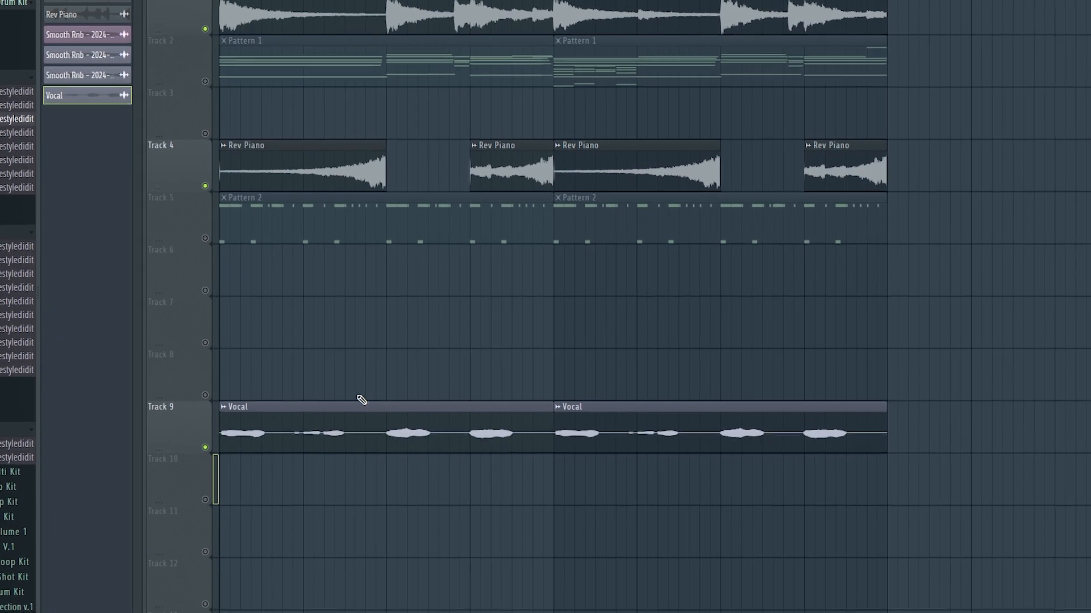
Step: Raise the time-stretching pitch of the Vocal audio clip during playback
{"action": "left_click_drag", "start_coordinate": [362, 400], "coordinate": [406, 501]}
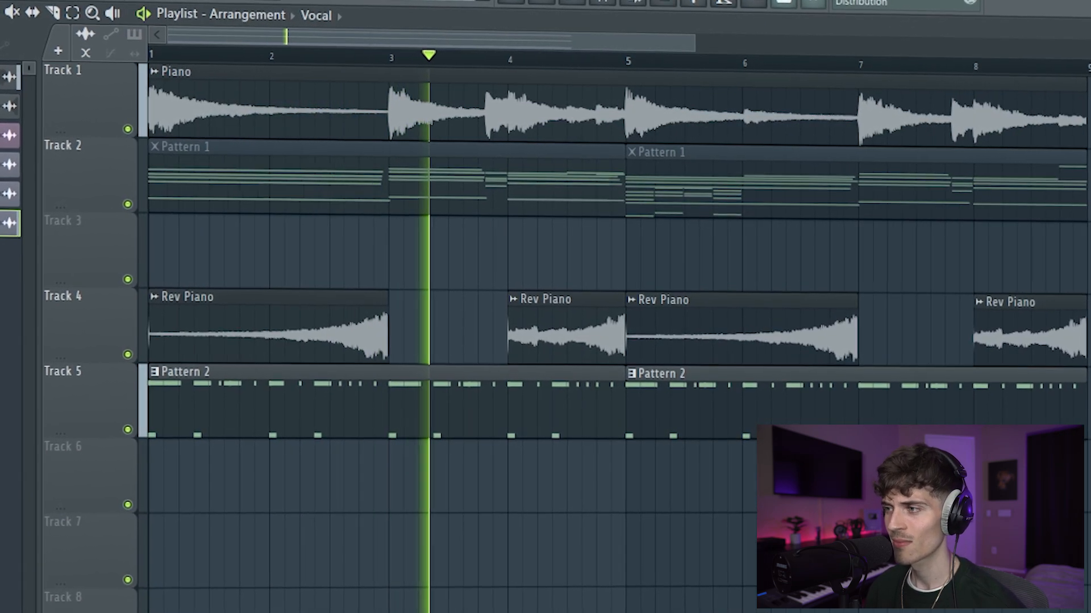
{"action": "double_click", "coordinate": [5, 226]}
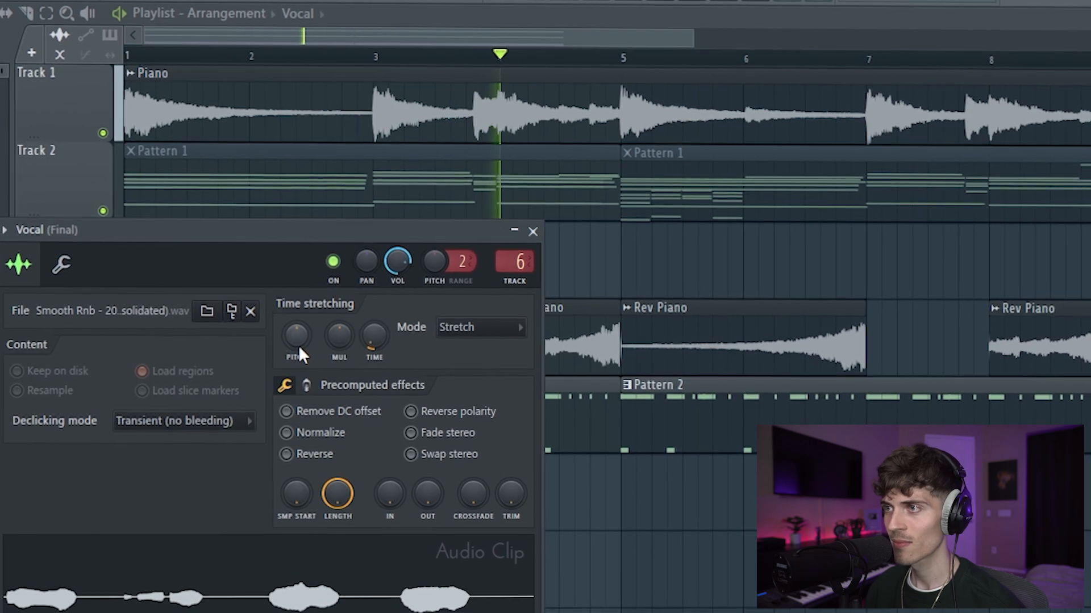
{"action": "left_click_drag", "start_coordinate": [293, 347], "coordinate": [293, 290]}
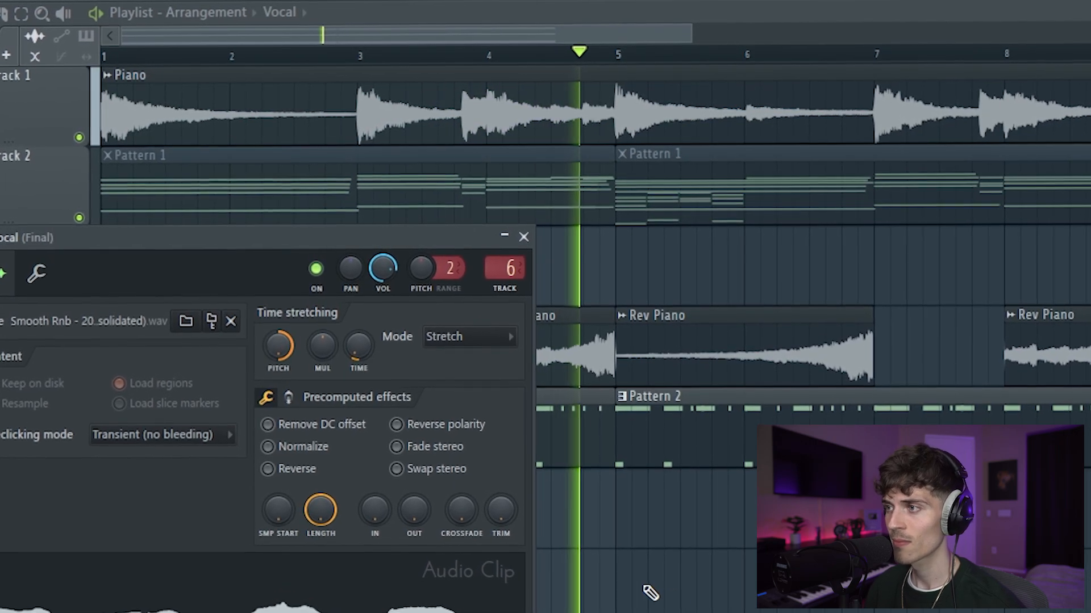
{"action": "key", "text": "Escape"}
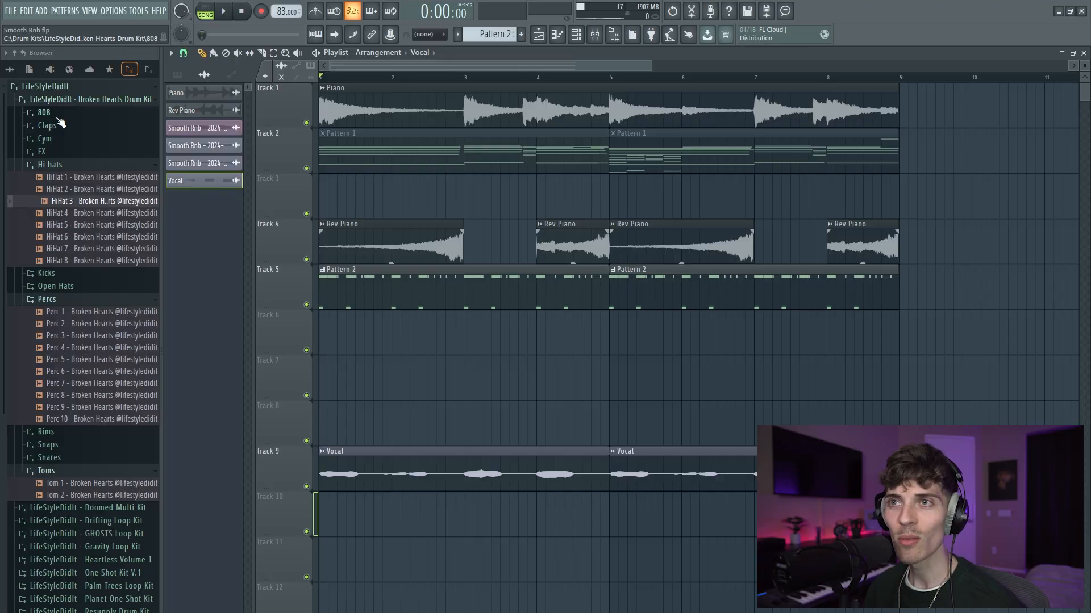
Step: Load the 808 2 sample from the Broken Hearts kit as a new channel and write a four-bar bass line with B4, D5 and C#5
{"action": "left_click", "coordinate": [60, 118]}
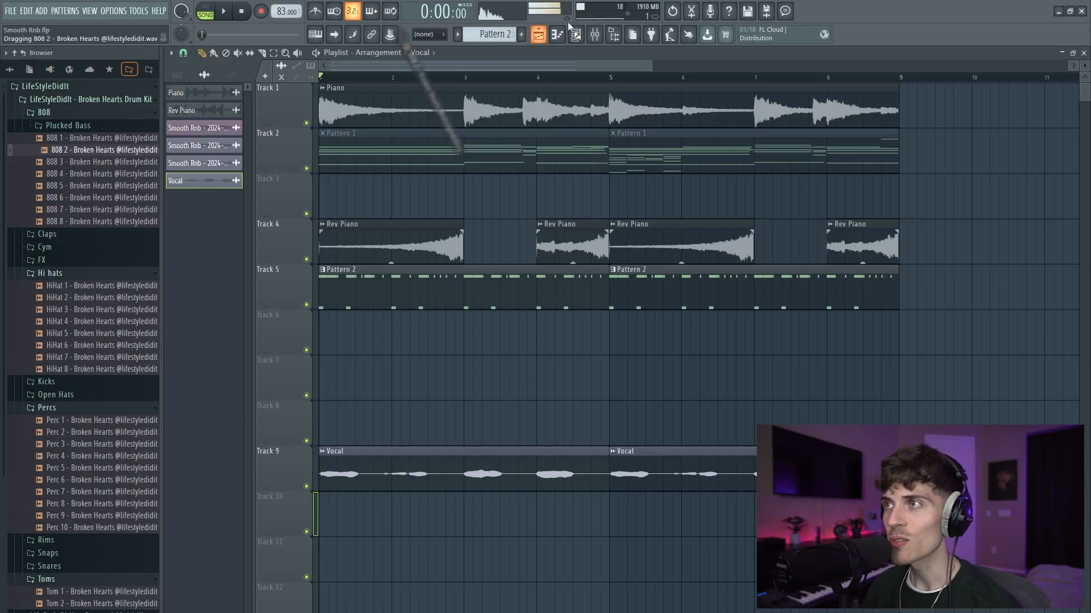
{"action": "left_click_drag", "start_coordinate": [559, 32], "coordinate": [572, 38]}
{"action": "left_click_drag", "start_coordinate": [431, 406], "coordinate": [423, 416]}
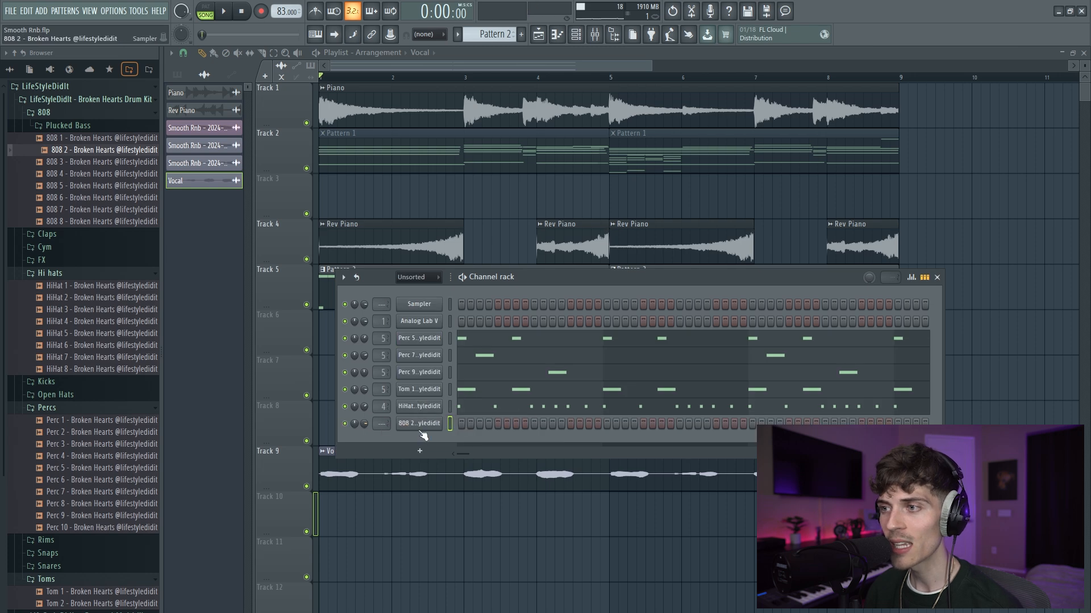
{"action": "left_click", "coordinate": [420, 424]}
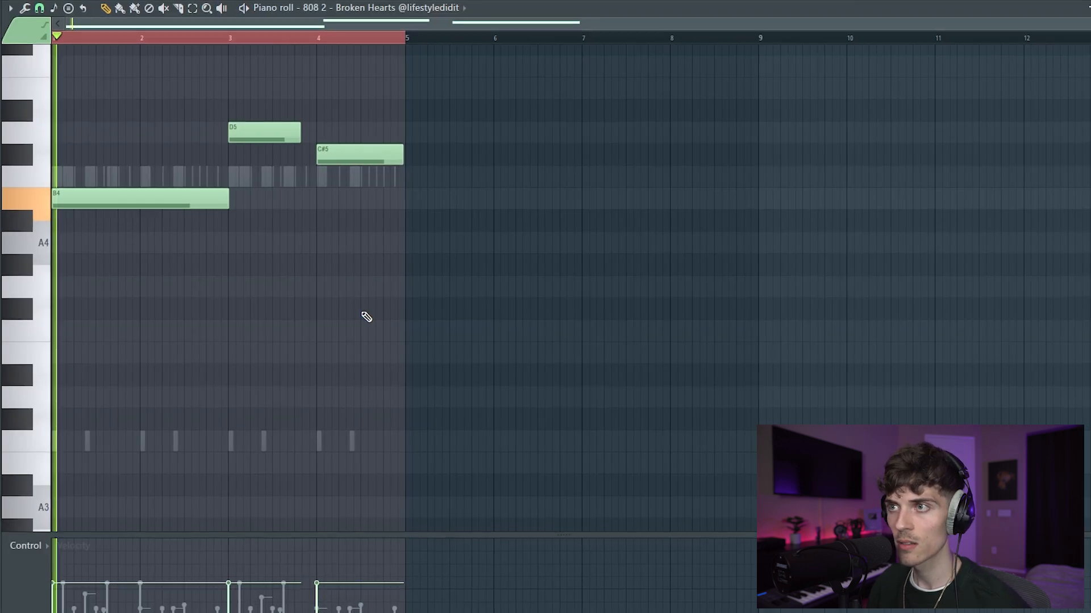
Step: Turn down the volume of the 808 2 channel in the channel rack while the beat plays
{"action": "left_click", "coordinate": [529, 2]}
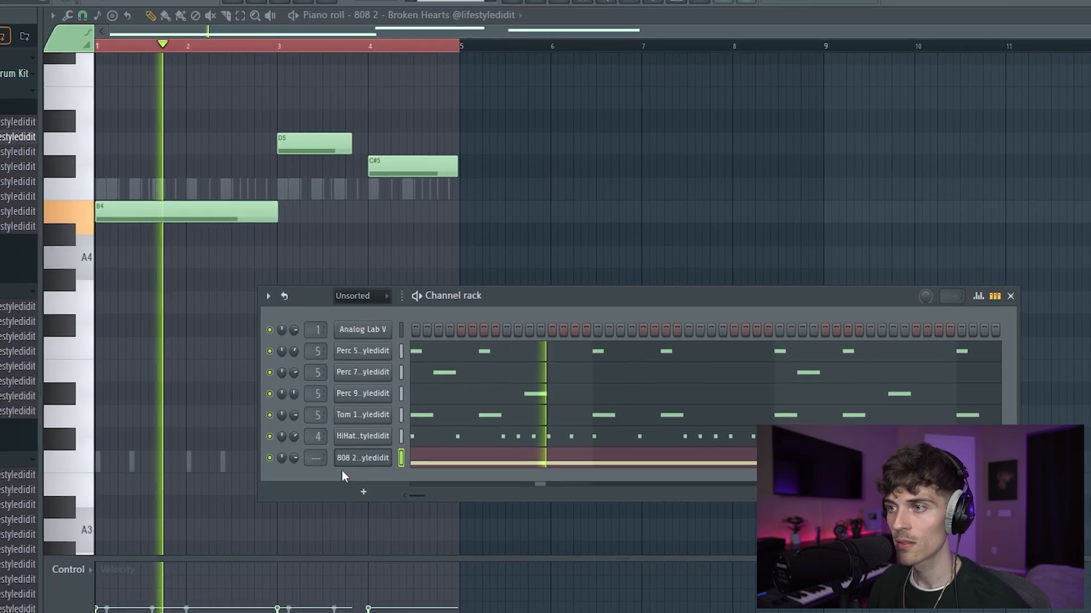
{"action": "left_click_drag", "start_coordinate": [309, 463], "coordinate": [309, 471]}
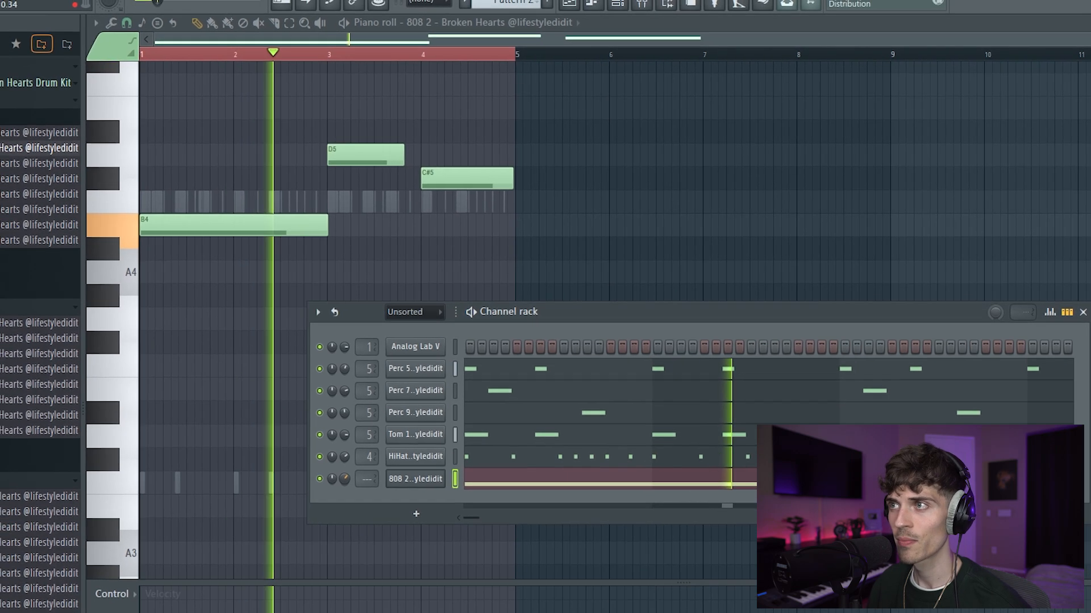
{"action": "key", "text": "F6"}
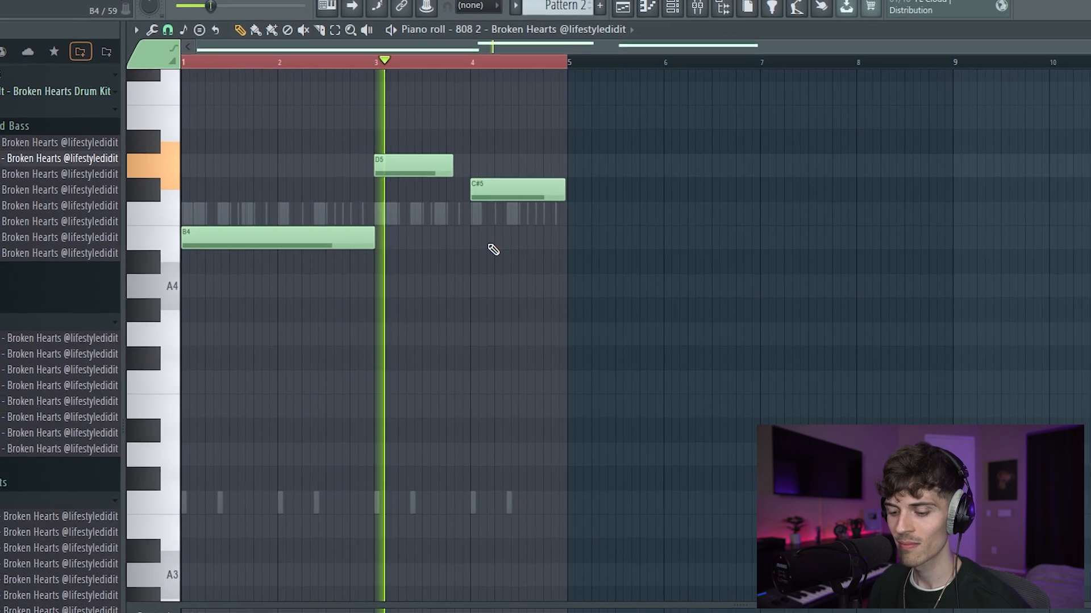
Step: Duplicate the four-bar 808 bass line into bars 5 to 8
{"action": "key", "text": "ctrl+b"}
{"action": "left_click", "coordinate": [528, 379], "text": "ctrl"}
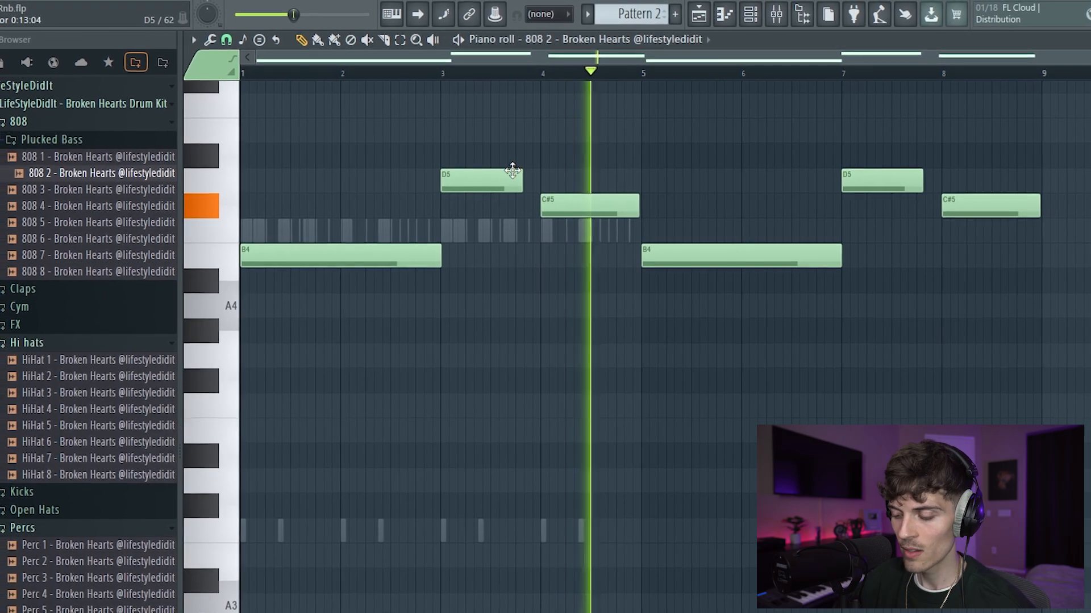
{"action": "key", "text": "alt+l"}
{"action": "key", "text": "Return"}
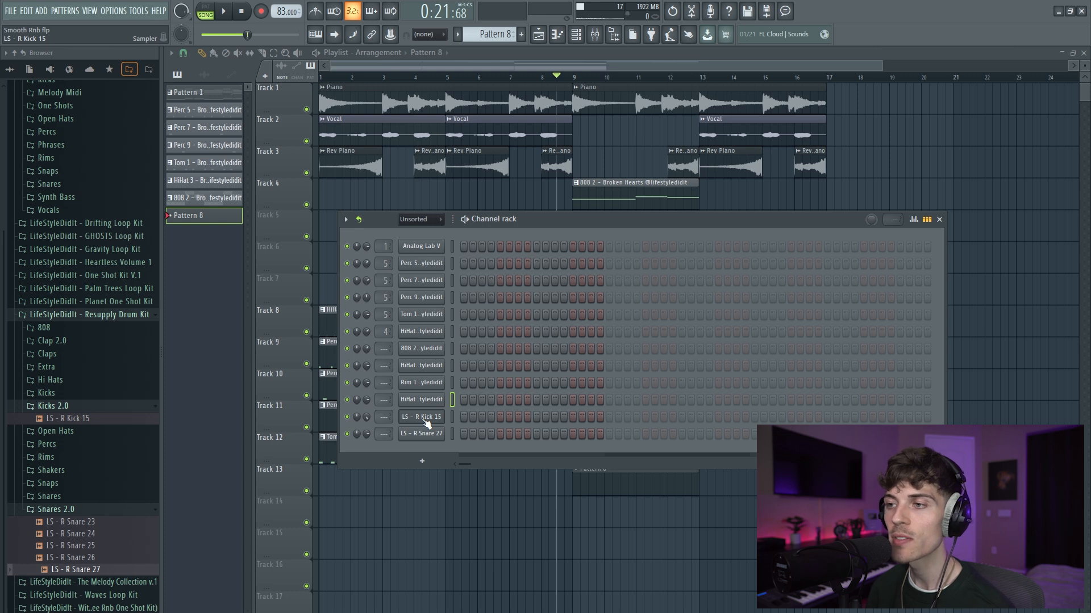
Step: Fill the HiHat 8 channel of Pattern 8 with a hit every two steps
{"action": "left_click", "coordinate": [112, 321]}
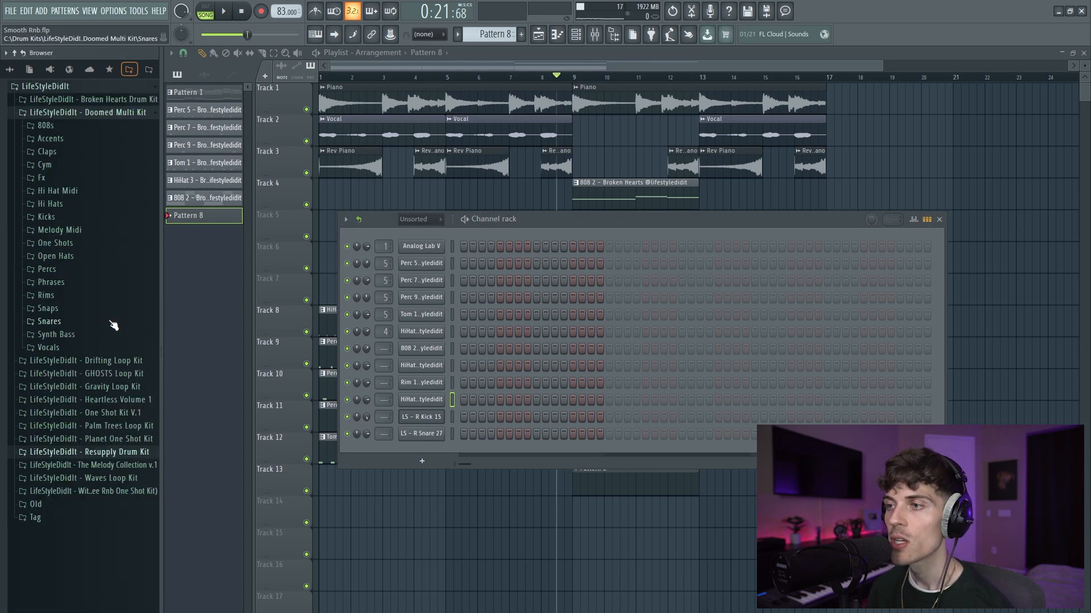
{"action": "right_click", "coordinate": [423, 401]}
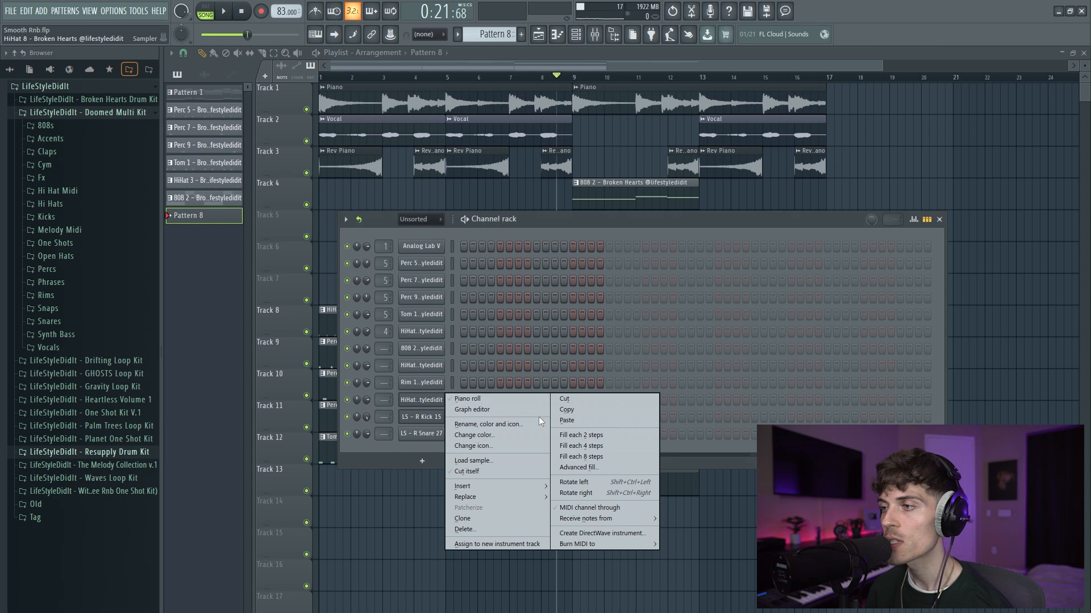
{"action": "left_click", "coordinate": [579, 435]}
{"action": "key", "text": "F6"}
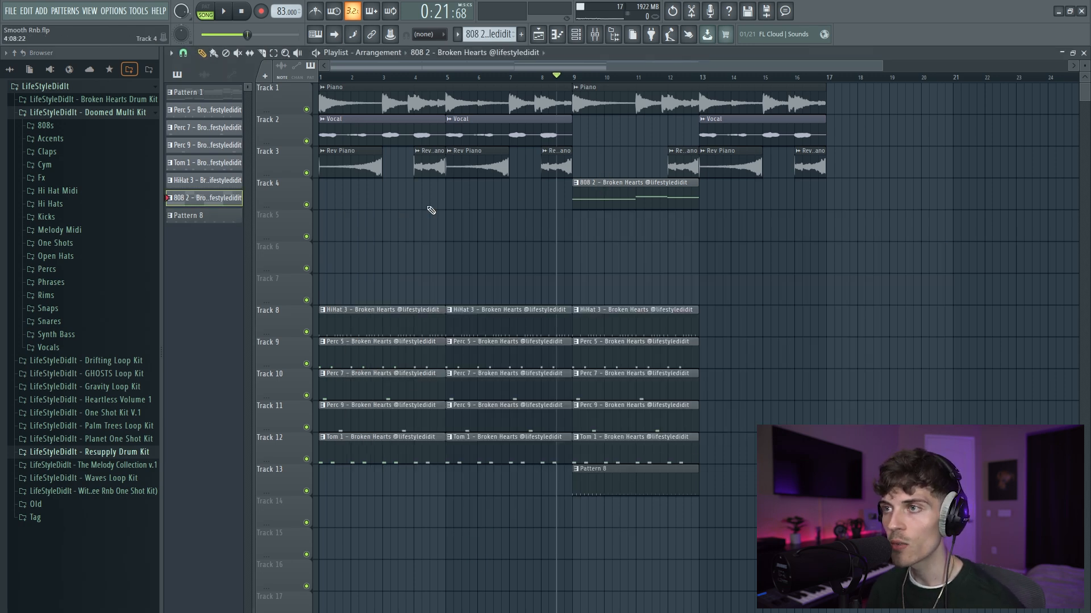
{"action": "right_click", "coordinate": [449, 198]}
{"action": "right_click", "coordinate": [431, 193]}
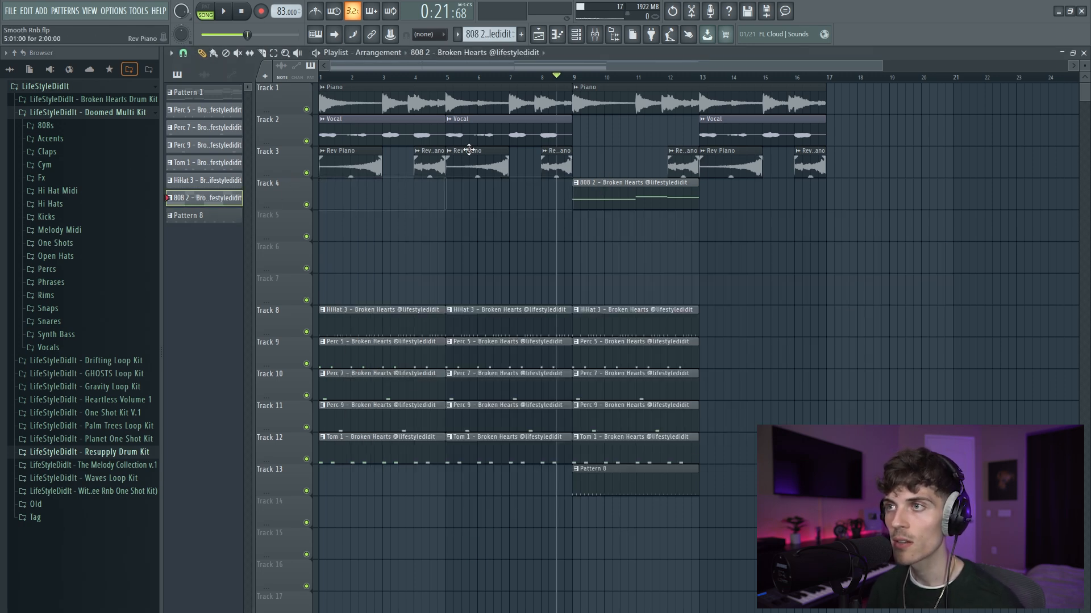
{"action": "left_click_drag", "start_coordinate": [368, 134], "coordinate": [547, 205]}
{"action": "right_click", "coordinate": [547, 239]}
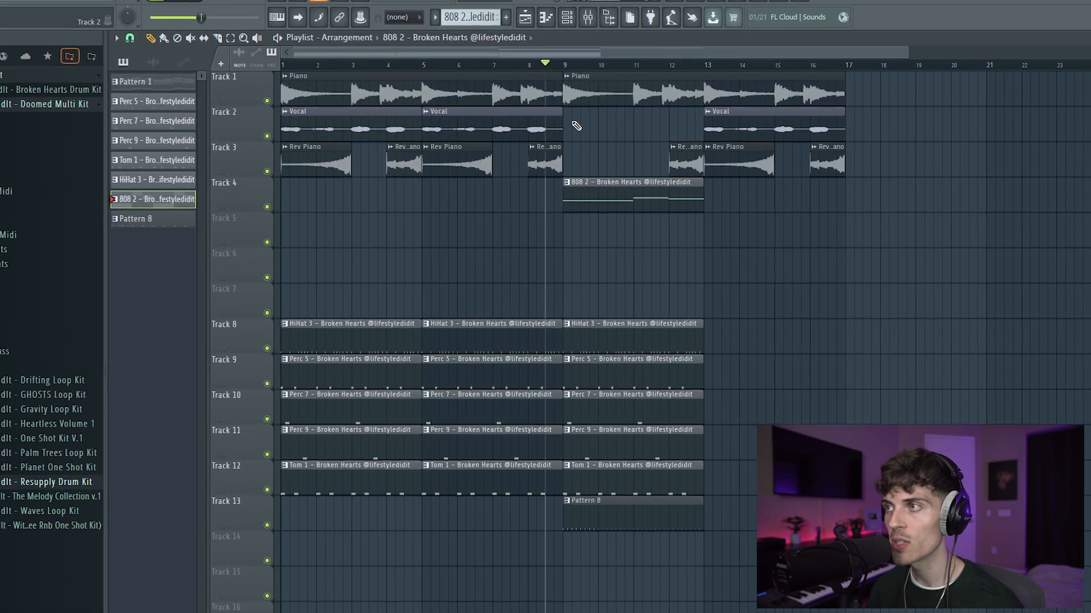
Step: Delete the Rev Piano clip at bar 12 and the Vocal clip at bar 13 from the playlist
{"action": "right_click", "coordinate": [679, 160]}
{"action": "right_click", "coordinate": [717, 125]}
{"action": "right_click", "coordinate": [730, 158]}
{"action": "right_click", "coordinate": [833, 159]}
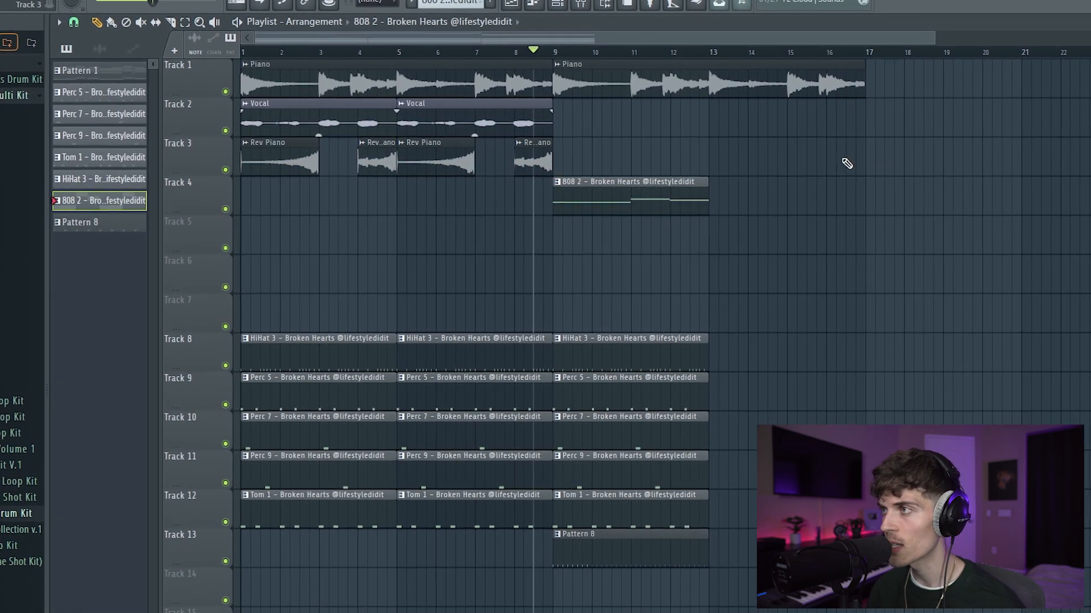
{"action": "key", "text": "ctrl+z"}
{"action": "right_click", "coordinate": [751, 124]}
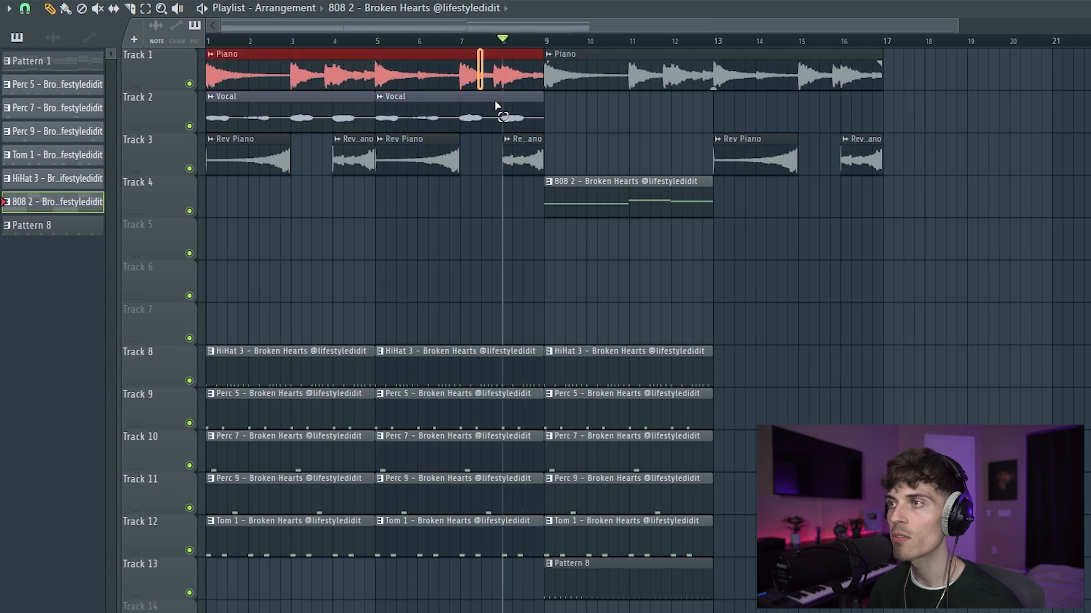
Step: Add two extra C5 hits to the HiHat 8 pattern to form a quick roll late in bar 1
{"action": "left_click_drag", "start_coordinate": [572, 574], "coordinate": [573, 43]}
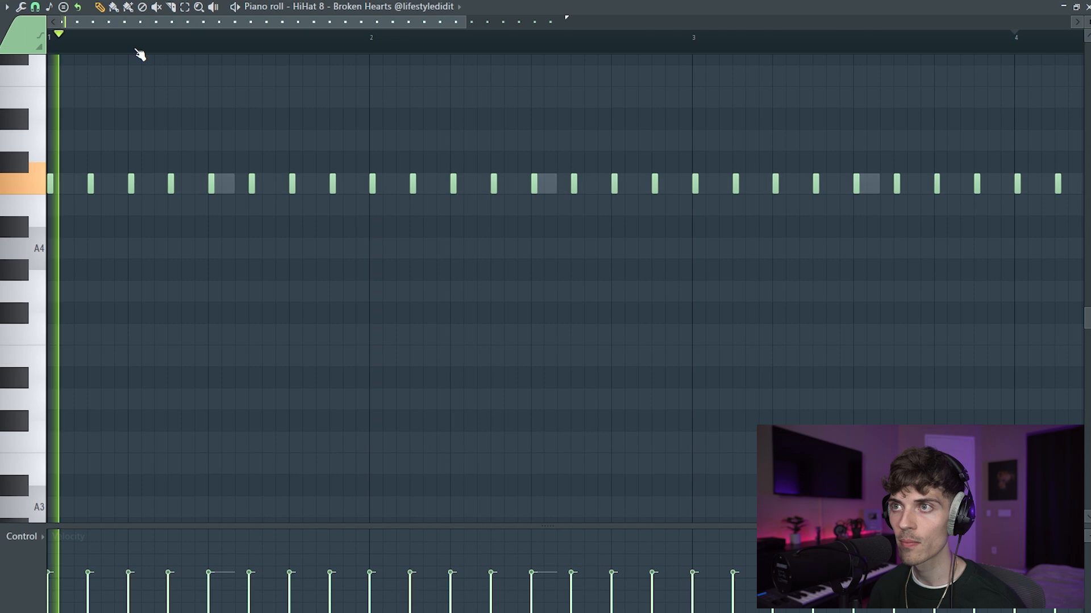
{"action": "scroll", "coordinate": [201, 42], "scroll_direction": "up", "scroll_amount": 3}
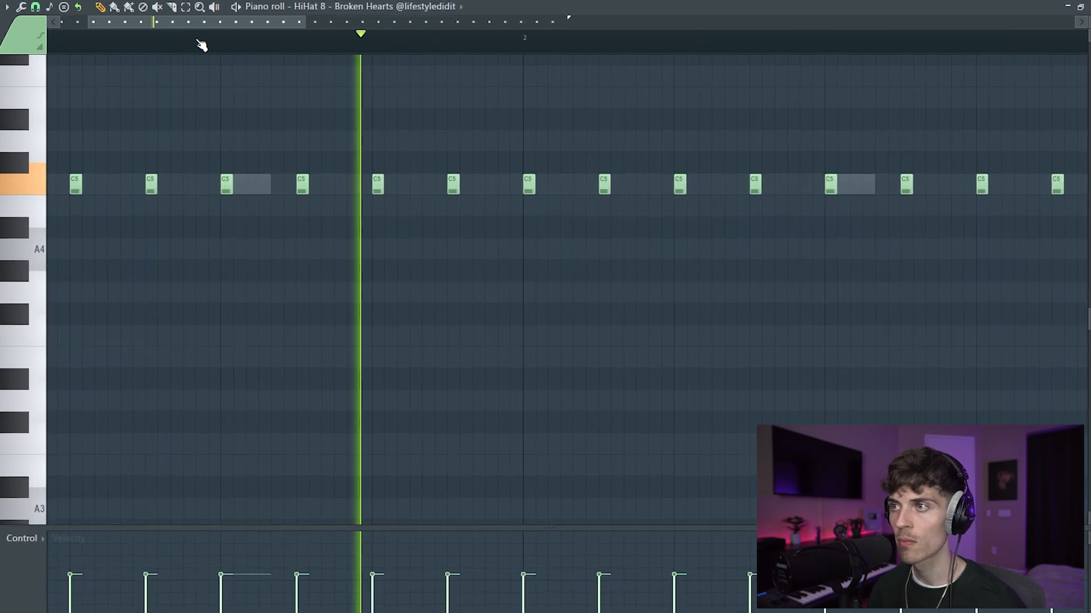
{"action": "left_click", "coordinate": [404, 184]}
{"action": "left_click", "coordinate": [428, 185]}
{"action": "left_click", "coordinate": [430, 186]}
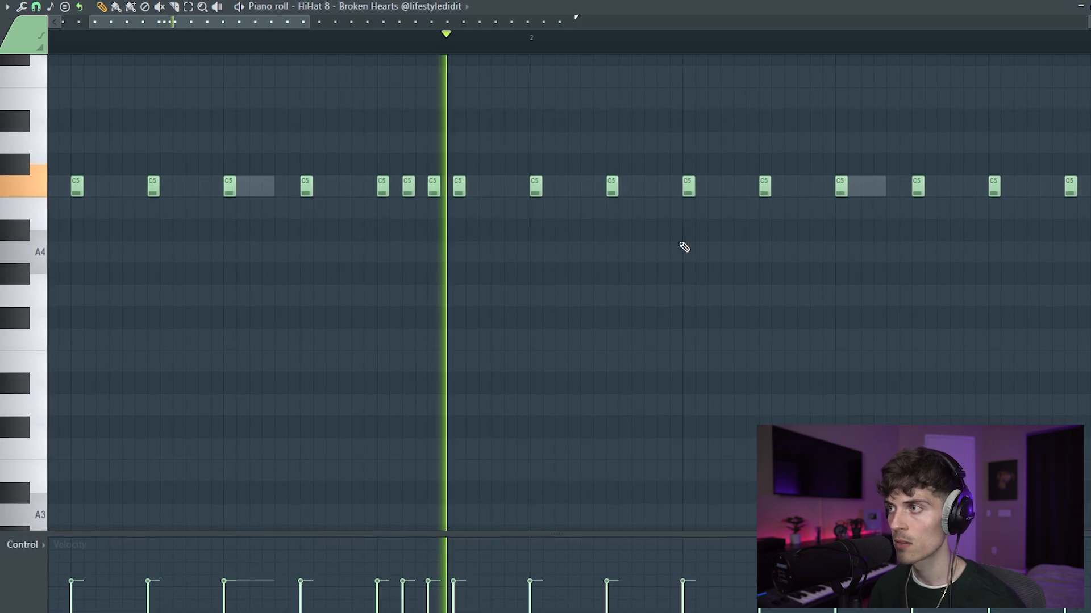
Step: Replace the last HiHat 8 hit of bar 2 with two evenly spaced C5 hits to create a triplet roll into bar 3
{"action": "scroll", "coordinate": [687, 52], "scroll_direction": "down", "scroll_amount": 4}
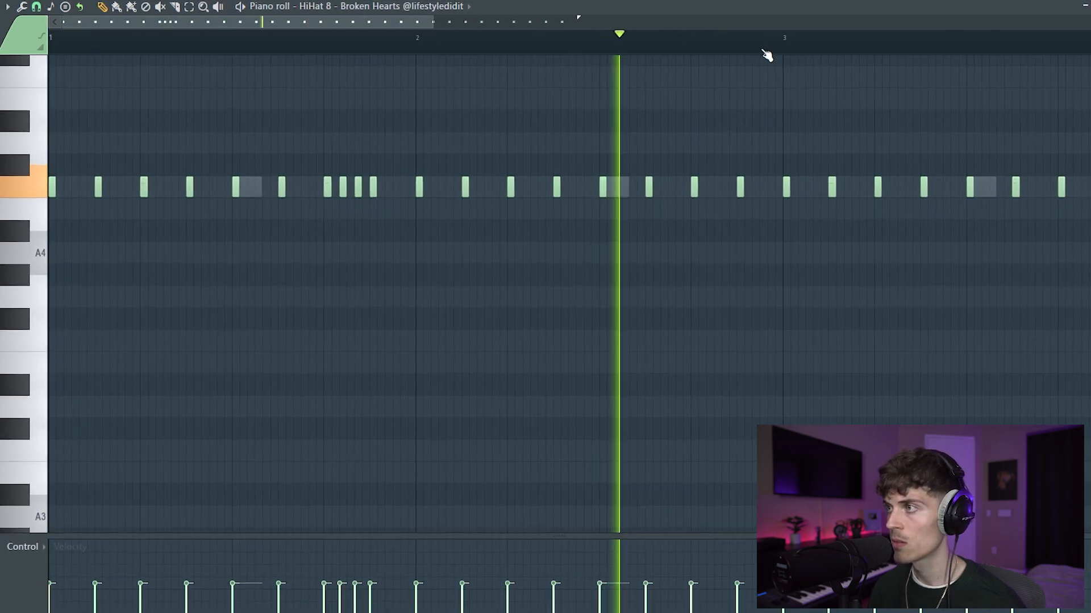
{"action": "scroll", "coordinate": [766, 51], "scroll_direction": "up", "scroll_amount": 4}
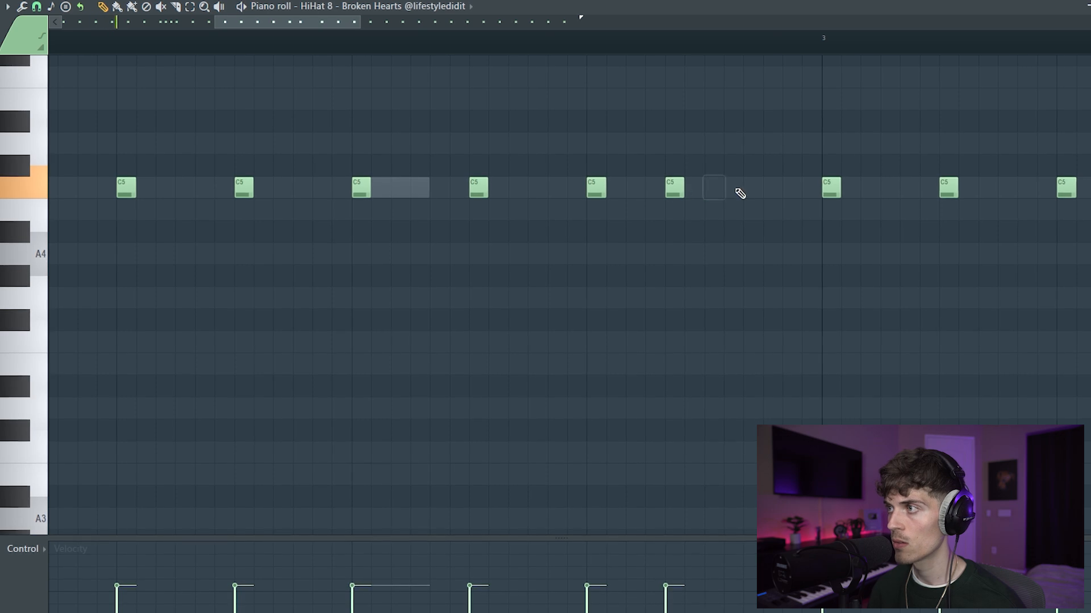
{"action": "scroll", "coordinate": [507, 46], "scroll_direction": "down", "scroll_amount": 3}
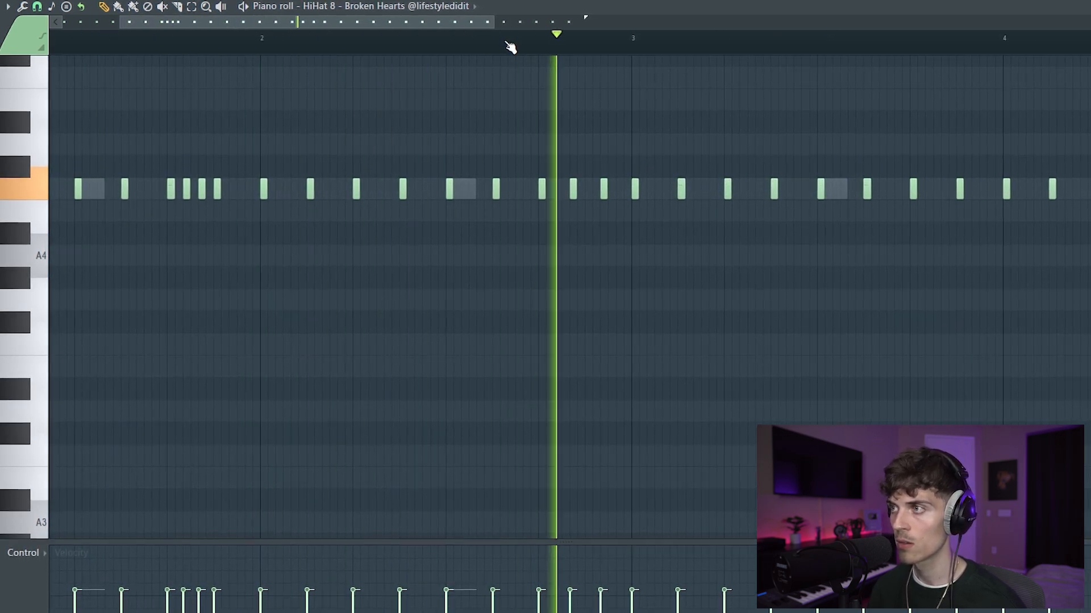
Step: Add a quick roll of three evenly spaced G#4 hits to the HiHat 8 pattern just before the middle of bar 3
{"action": "scroll", "coordinate": [665, 54], "scroll_direction": "down", "scroll_amount": 3}
{"action": "scroll", "coordinate": [608, 53], "scroll_direction": "up", "scroll_amount": 4}
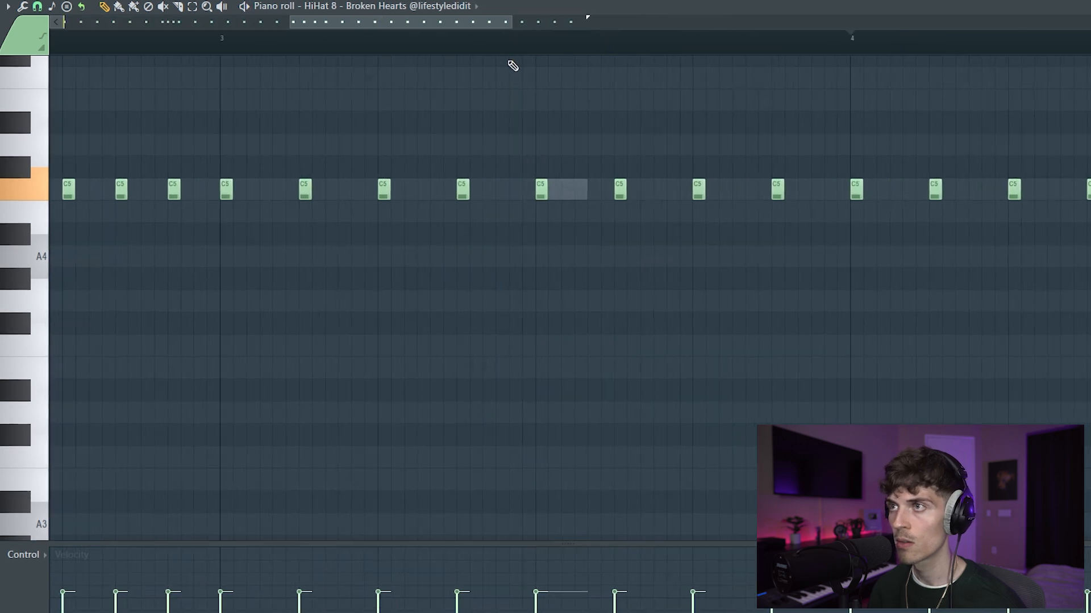
{"action": "left_click", "coordinate": [504, 281]}
{"action": "left_click", "coordinate": [515, 282]}
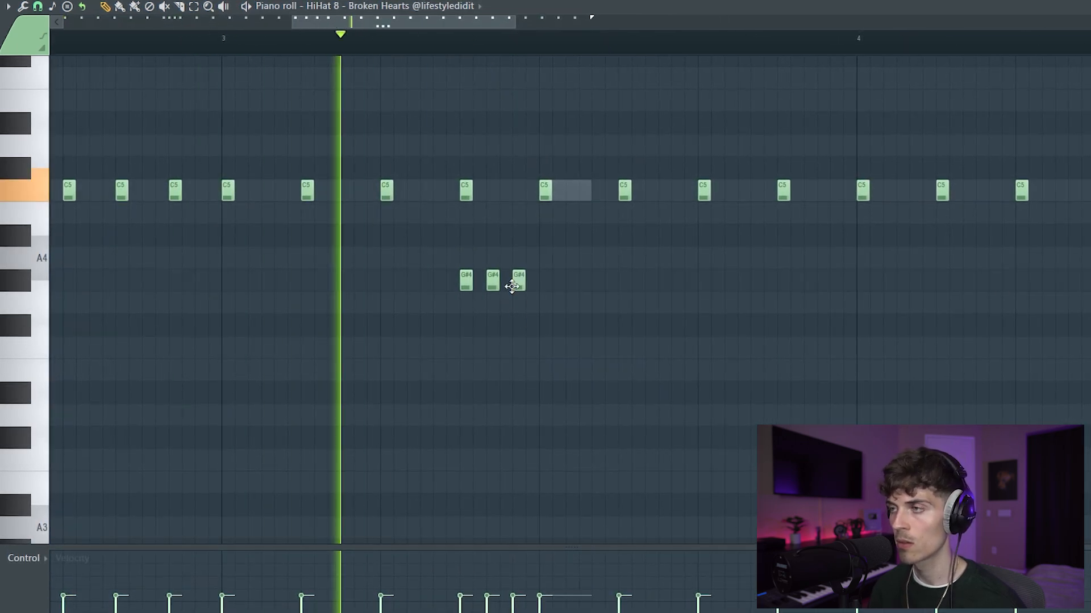
{"action": "left_click_drag", "start_coordinate": [377, 248], "coordinate": [633, 365]}
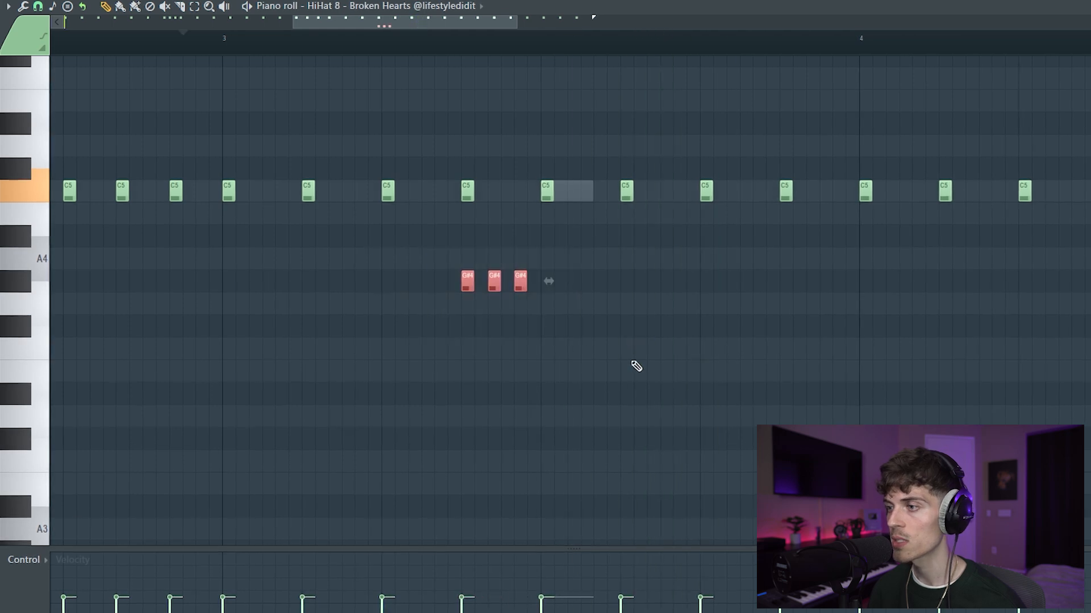
{"action": "left_click", "coordinate": [629, 364]}
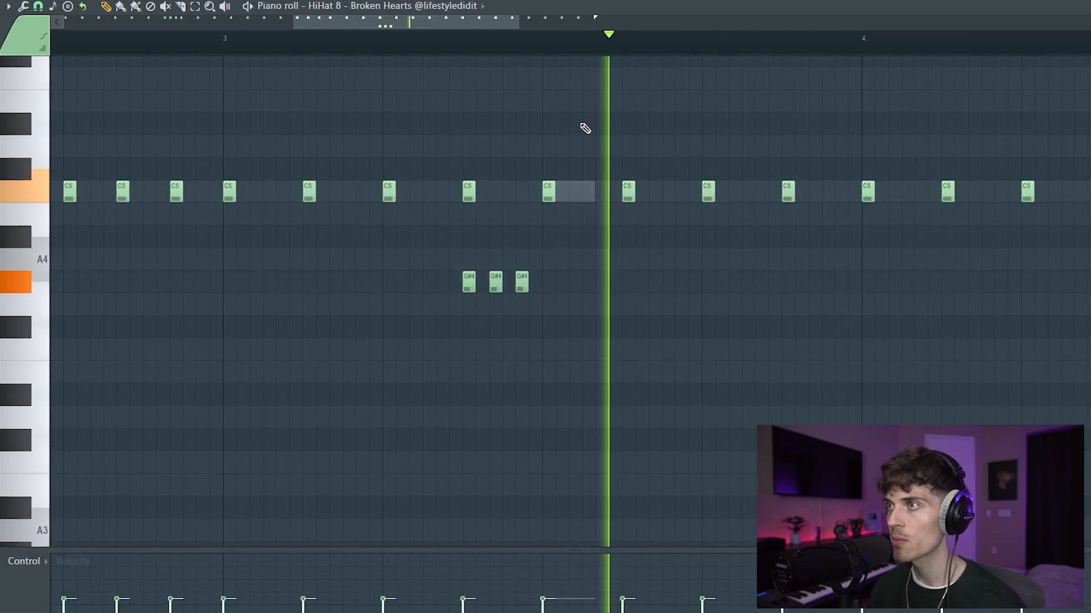
Step: Add three evenly spaced G4 hits to the HiHat 8 pattern across the last beat of bar 3
{"action": "scroll", "coordinate": [441, 51], "scroll_direction": "down", "scroll_amount": 2}
{"action": "scroll", "coordinate": [571, 51], "scroll_direction": "up", "scroll_amount": 4}
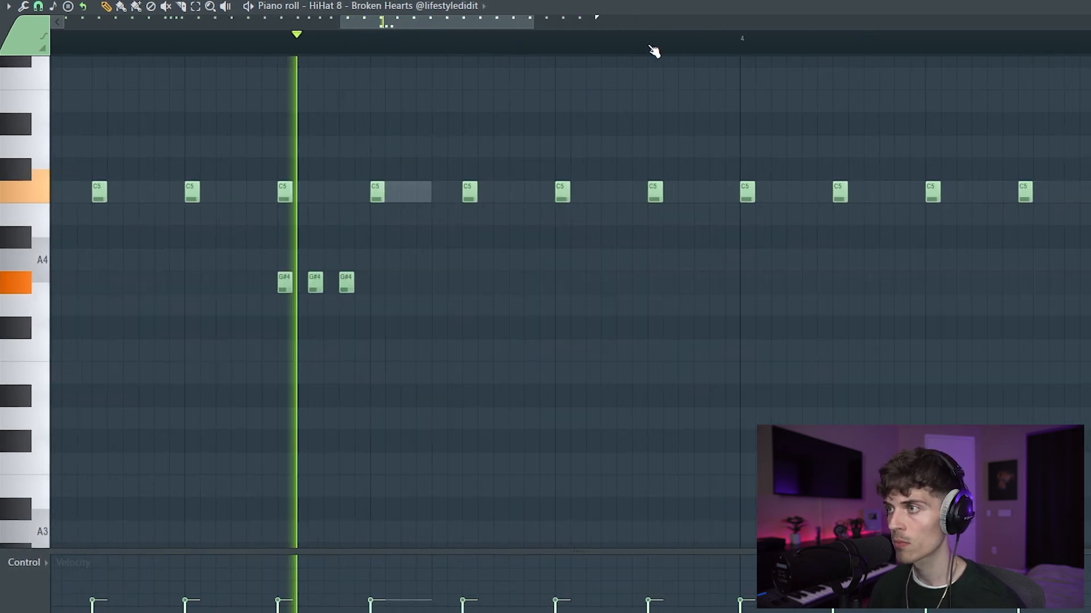
{"action": "left_click", "coordinate": [532, 306]}
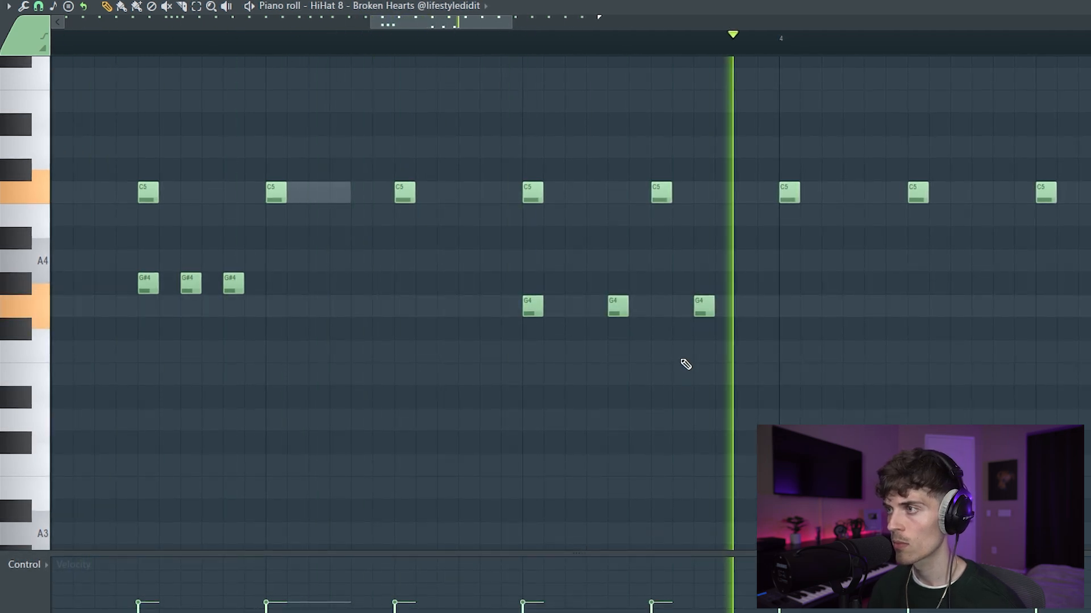
Step: Add two extra C5 hits to the HiHat 8 pattern right after beat 2 of bar 4 to form a quick roll
{"action": "scroll", "coordinate": [449, 44], "scroll_direction": "down", "scroll_amount": 4}
{"action": "scroll", "coordinate": [568, 44], "scroll_direction": "up", "scroll_amount": 3}
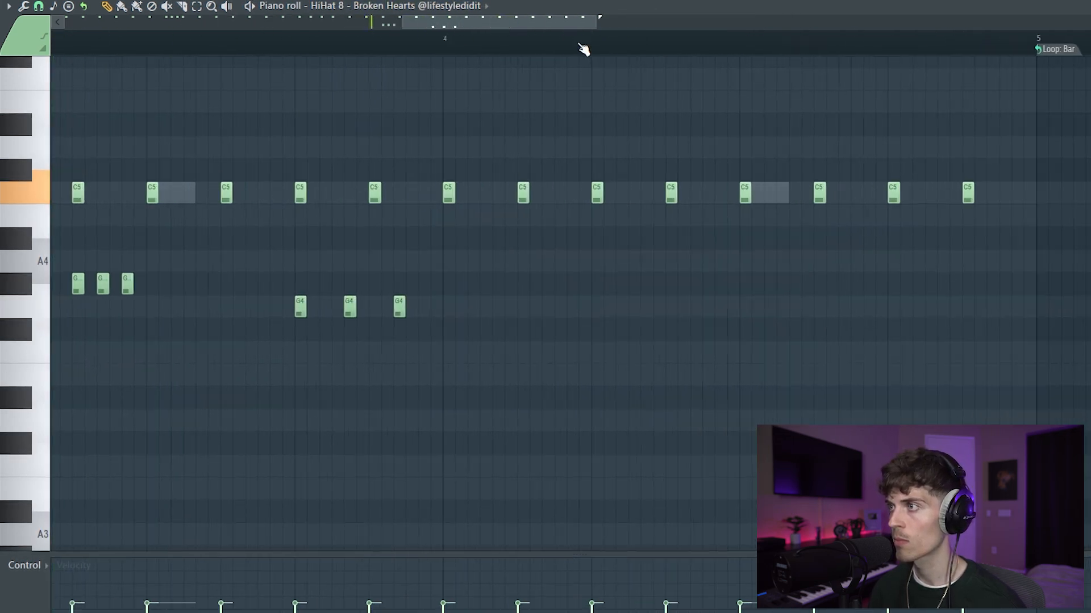
{"action": "scroll", "coordinate": [579, 44], "scroll_direction": "up", "scroll_amount": 1}
{"action": "left_click", "coordinate": [635, 196]}
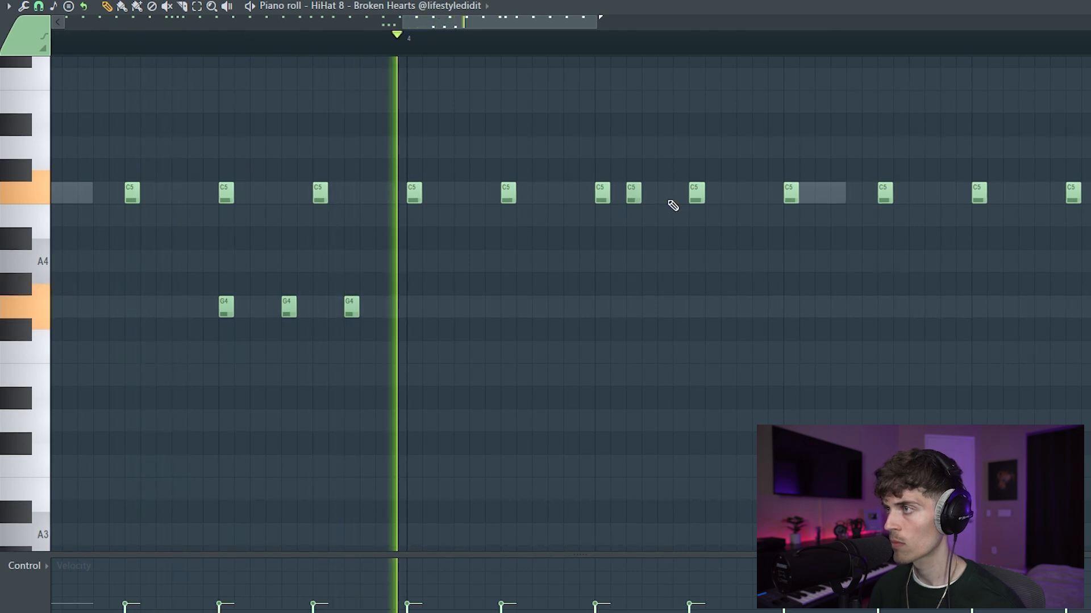
{"action": "left_click", "coordinate": [666, 195]}
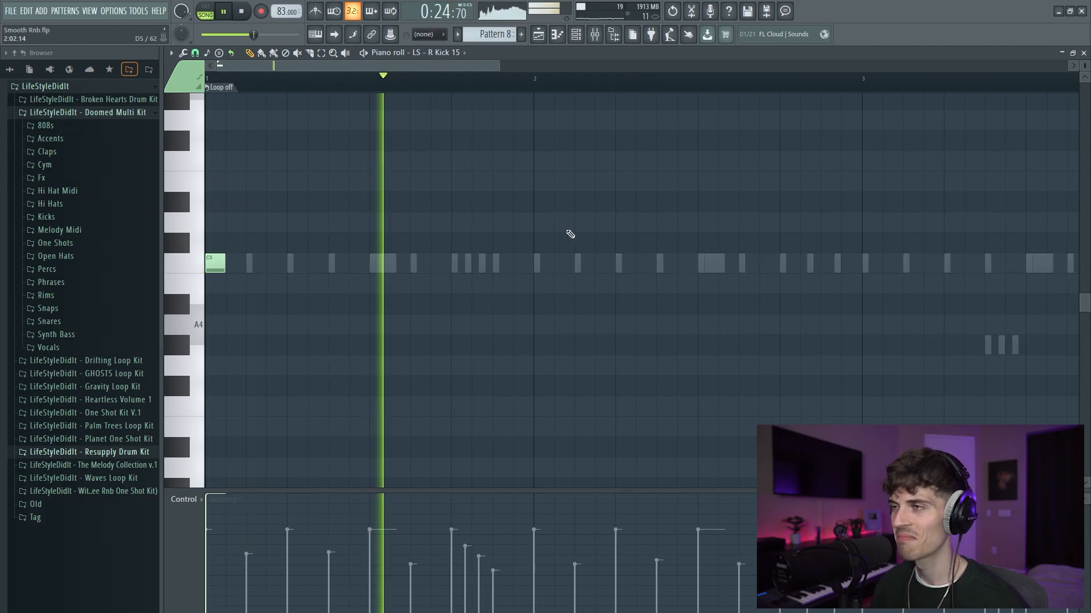
Step: Add C5 kicks to the LS - R Kick 15 pattern on beat 2 of bar 2 and at the start of bar 3
{"action": "left_click", "coordinate": [621, 263]}
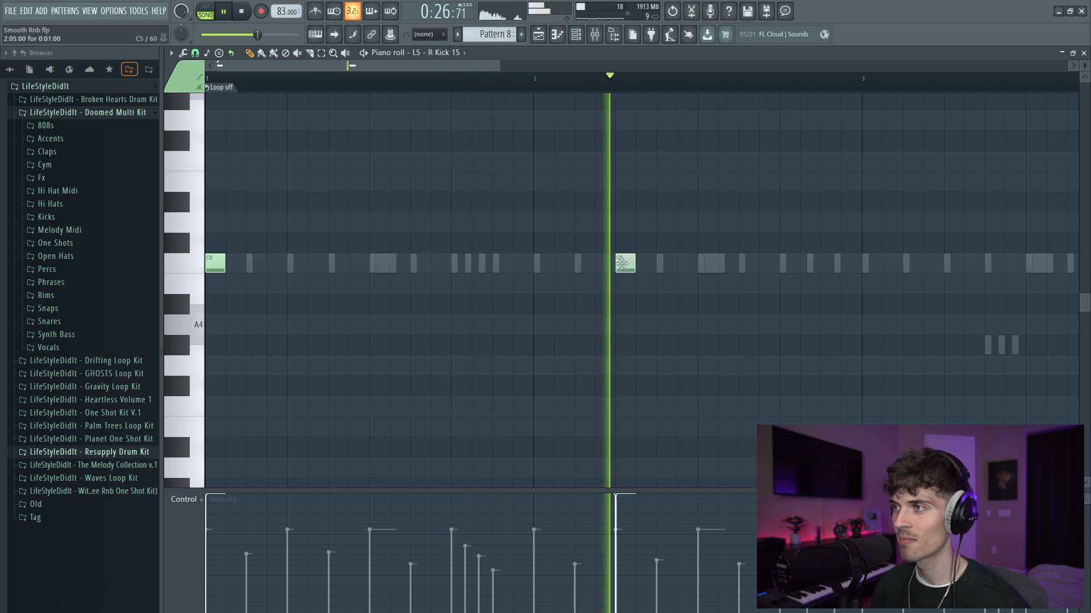
{"action": "left_click", "coordinate": [869, 263]}
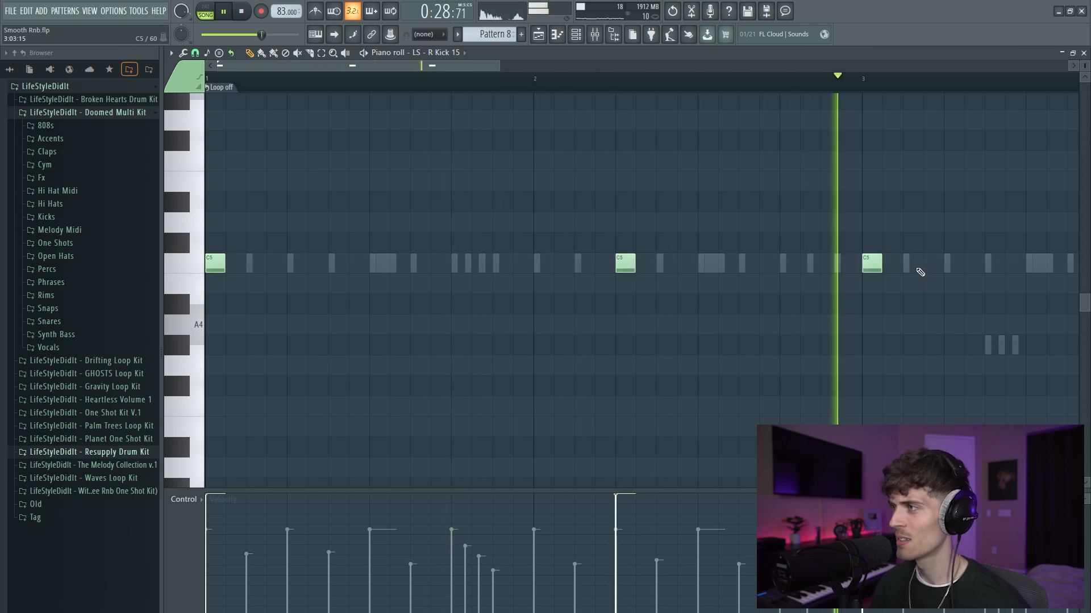
{"action": "scroll", "coordinate": [548, 80], "scroll_direction": "down", "scroll_amount": 4}
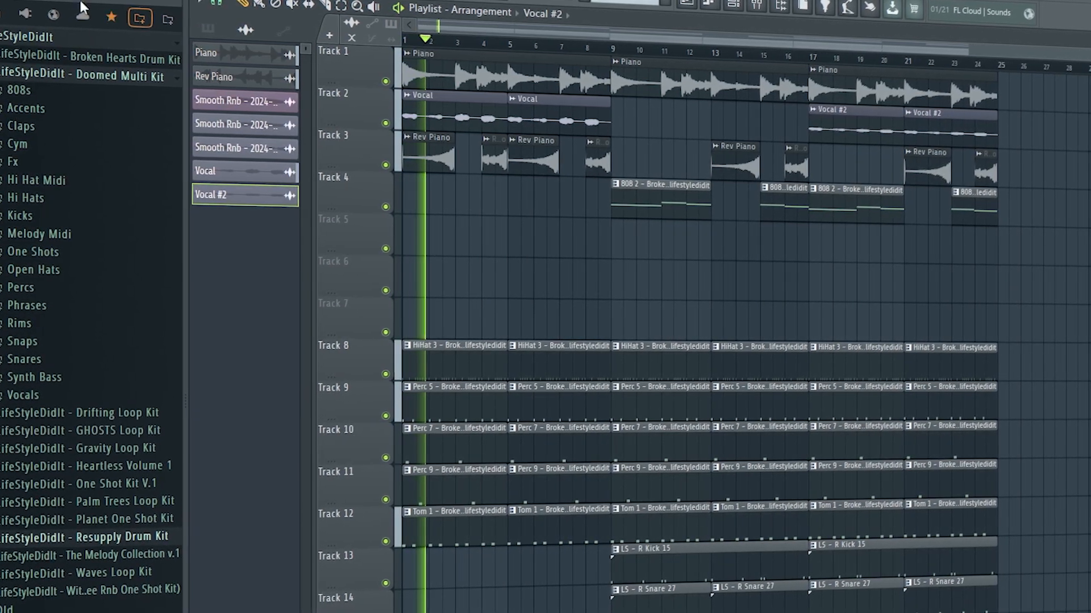
Step: Shorten the HiHat 3, Perc 5, Perc 7, Perc 9, Tom 1 and Piano clips leading into bar 9 to end a quarter bar before it
{"action": "left_click", "coordinate": [139, 20]}
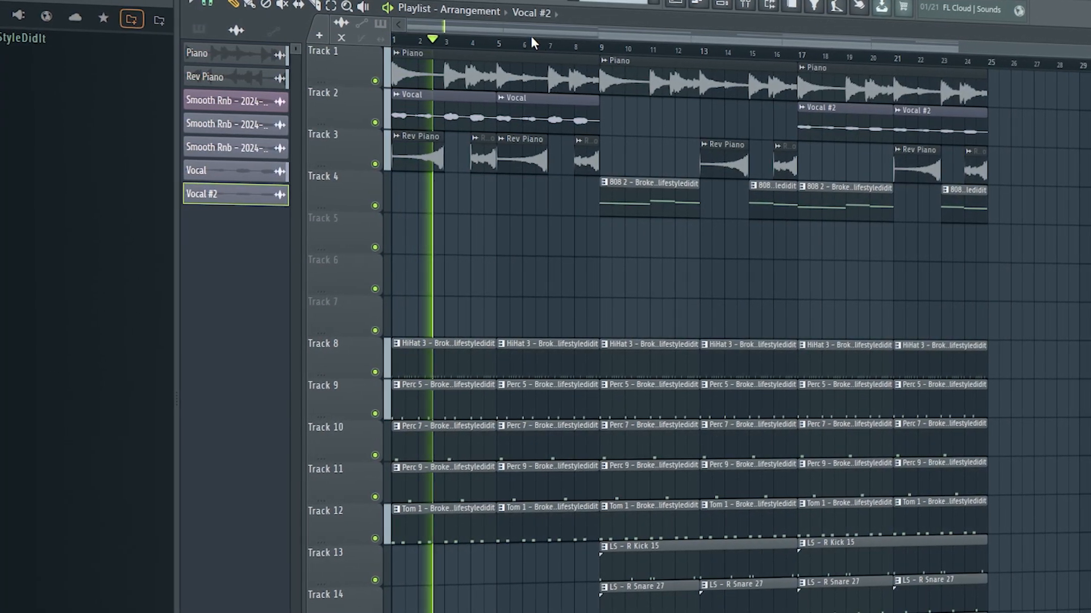
{"action": "scroll", "coordinate": [533, 42], "scroll_direction": "up", "scroll_amount": 2}
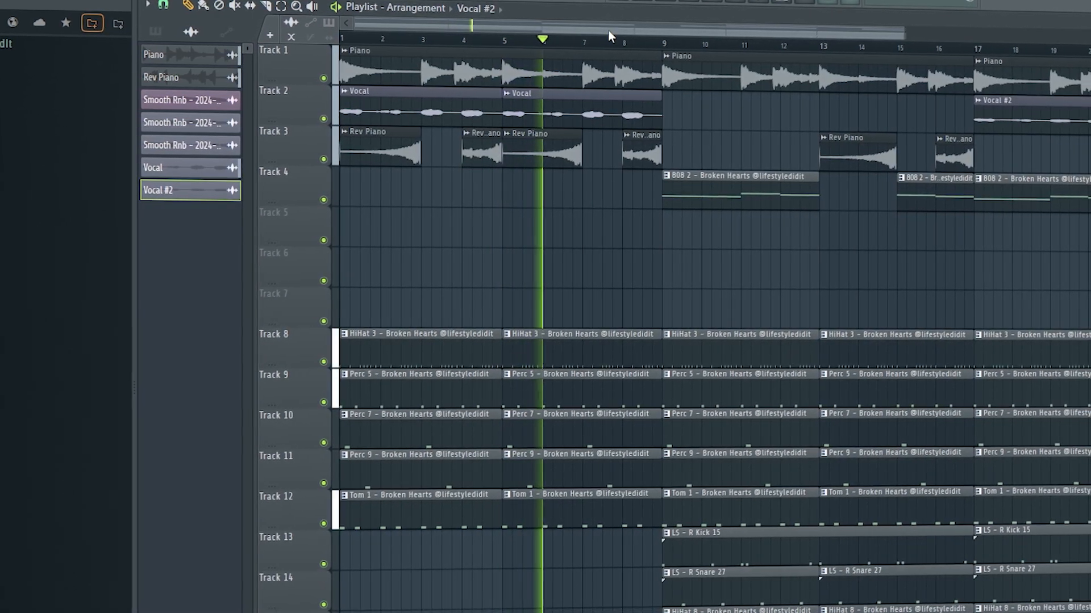
{"action": "scroll", "coordinate": [607, 42], "scroll_direction": "up", "scroll_amount": 4}
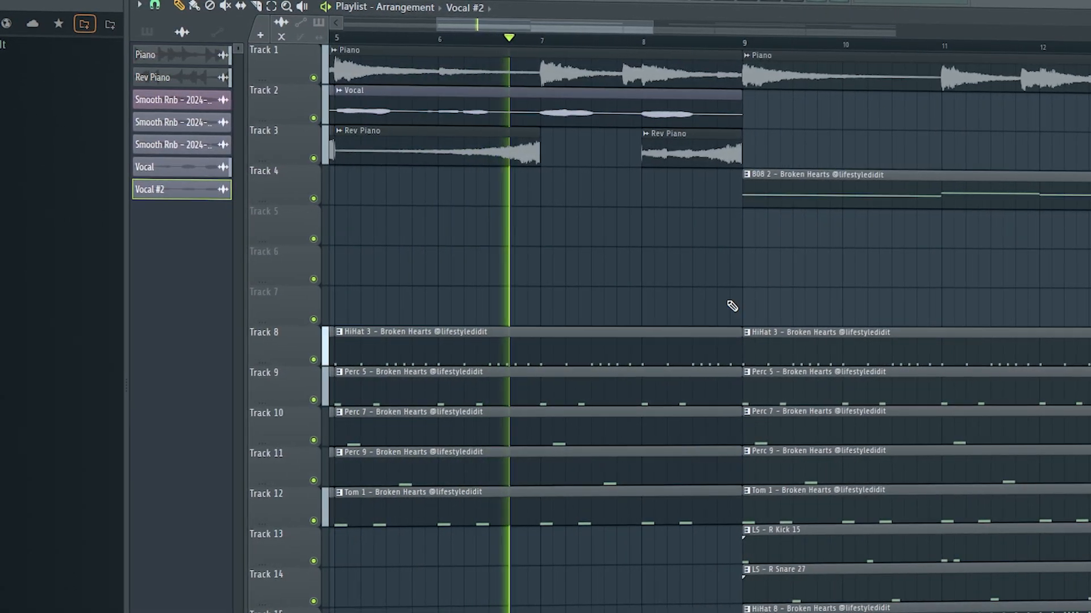
{"action": "left_click_drag", "start_coordinate": [730, 309], "coordinate": [731, 503]}
{"action": "left_click_drag", "start_coordinate": [732, 336], "coordinate": [706, 344]}
{"action": "left_click", "coordinate": [740, 265], "text": "ctrl"}
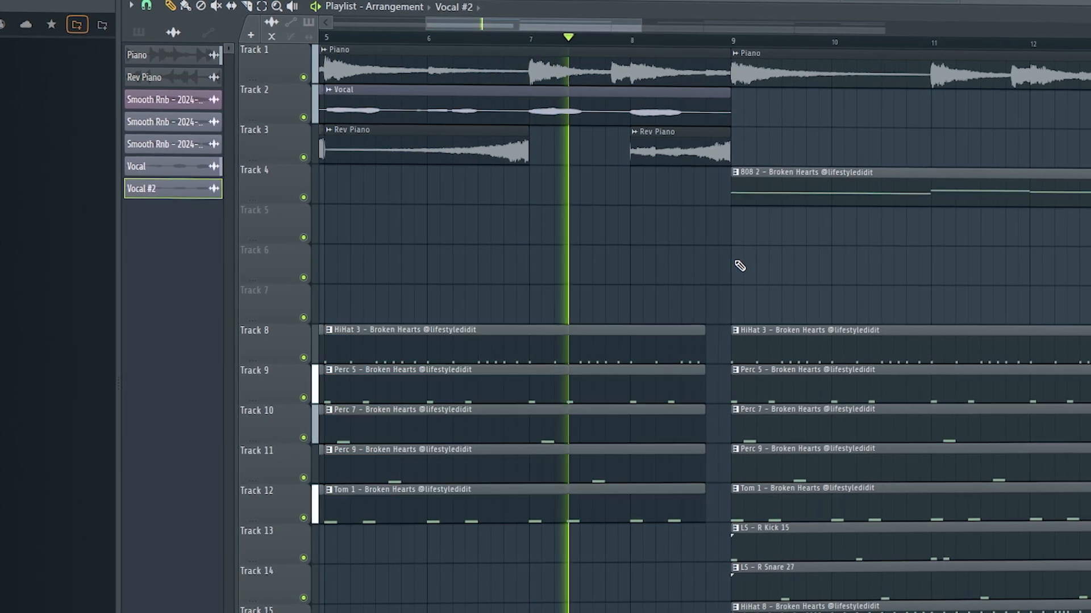
{"action": "left_click_drag", "start_coordinate": [726, 64], "coordinate": [701, 60]}
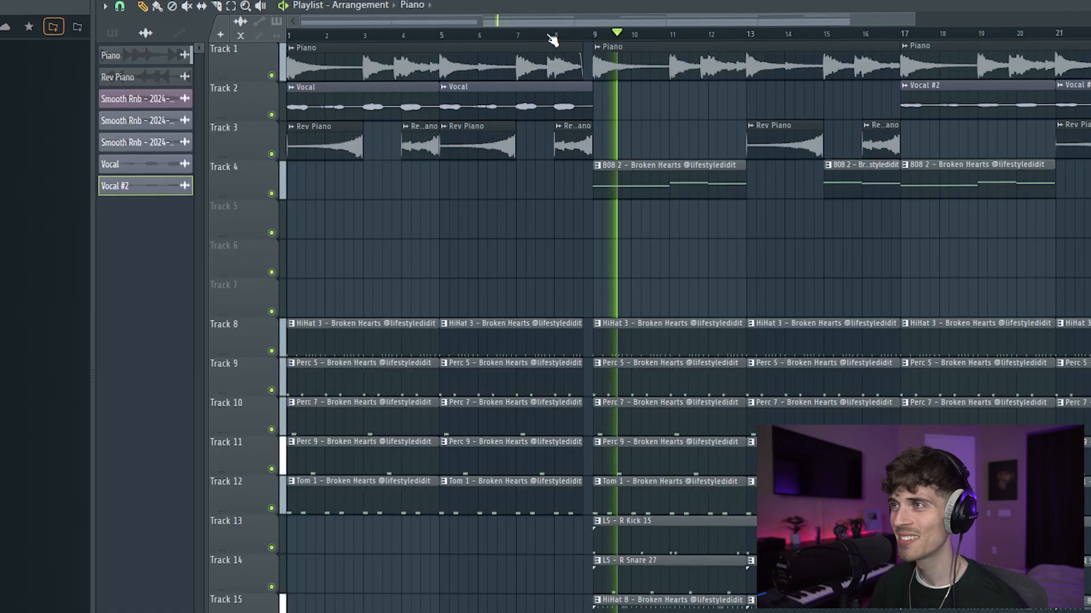
Step: Show all channels in the channel rack to review the instruments, and close the rack
{"action": "scroll", "coordinate": [552, 39], "scroll_direction": "down", "scroll_amount": 1}
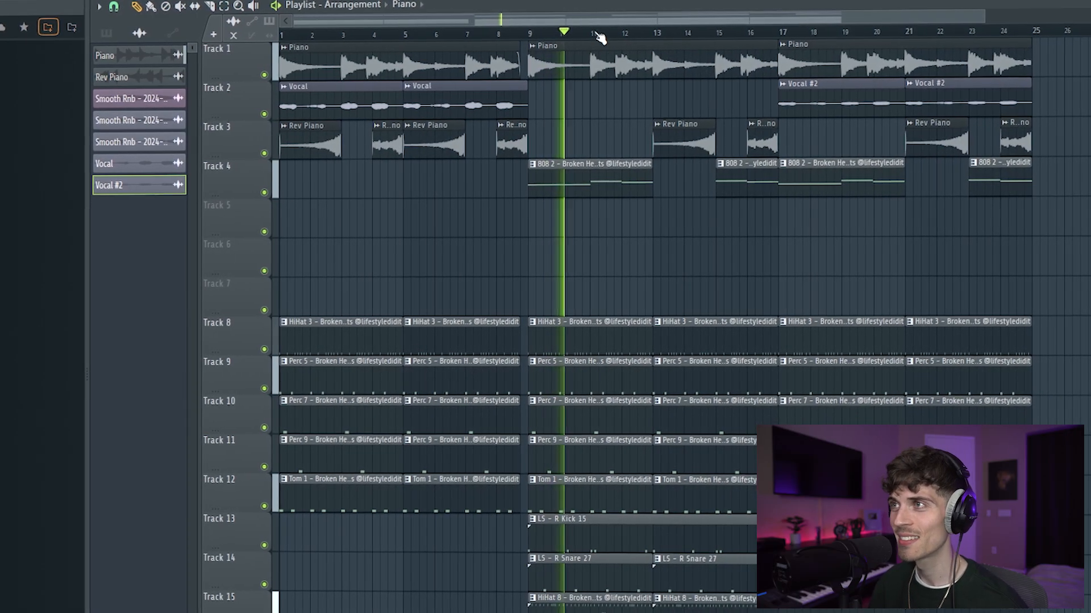
{"action": "left_click", "coordinate": [607, 1]}
{"action": "left_click", "coordinate": [396, 209]}
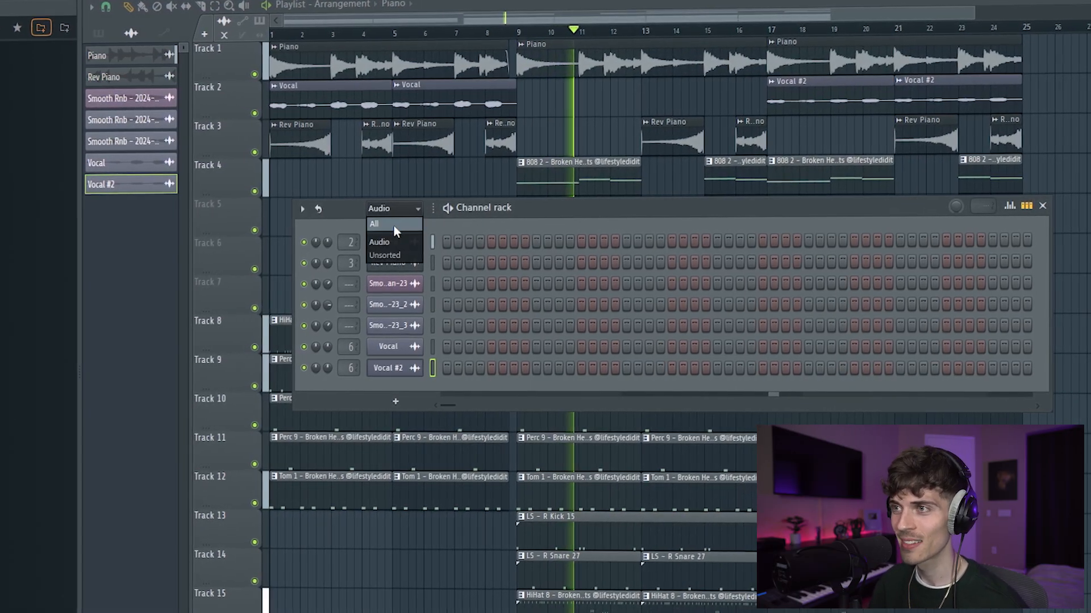
{"action": "left_click", "coordinate": [396, 226]}
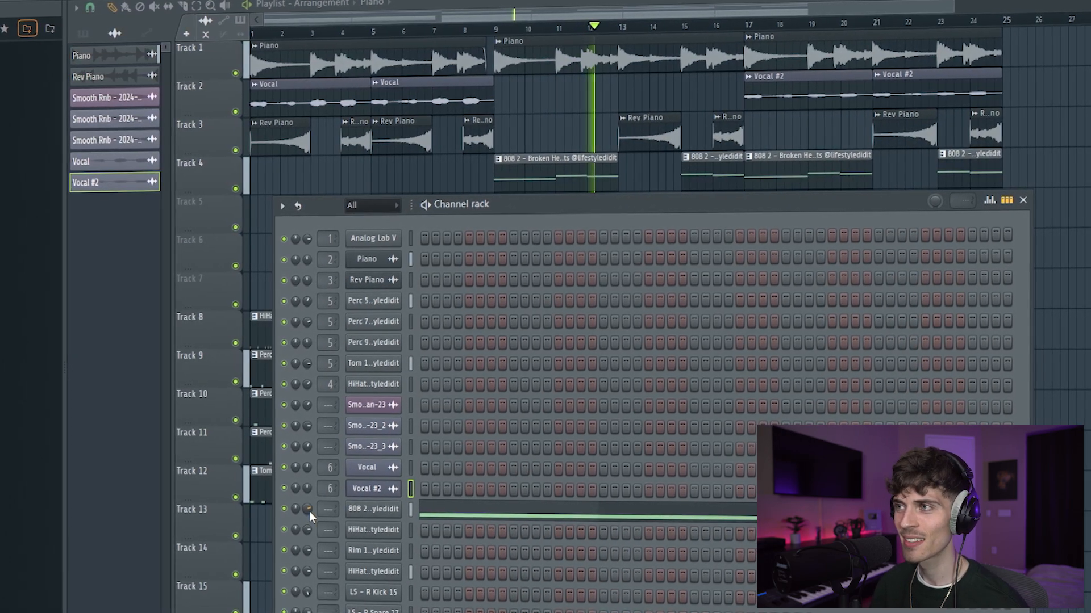
{"action": "key", "text": "F6"}
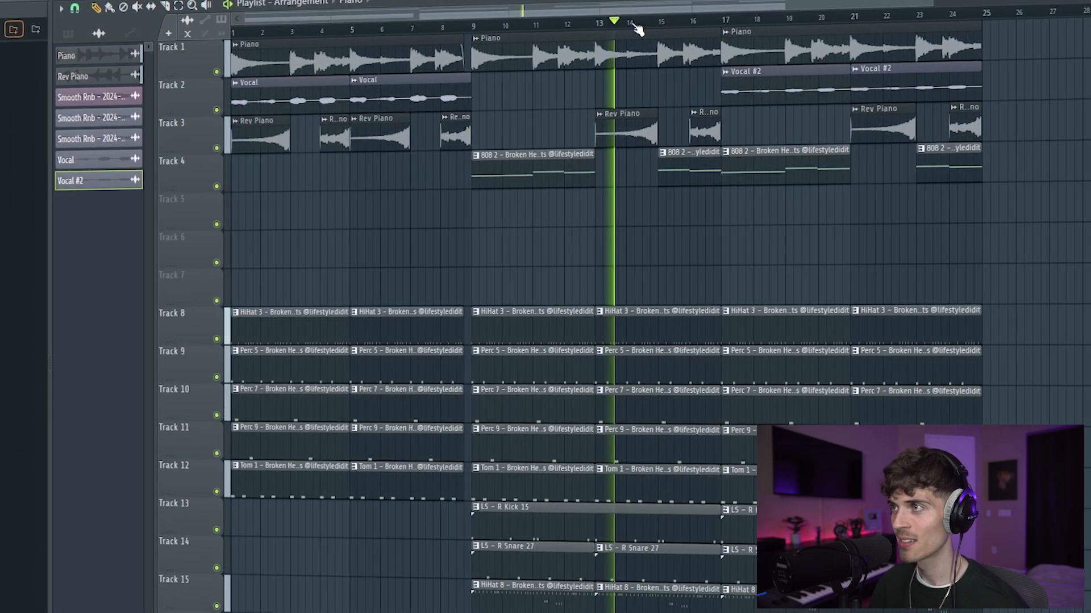
{"action": "scroll", "coordinate": [628, 29], "scroll_direction": "up", "scroll_amount": 3}
{"action": "left_click_drag", "start_coordinate": [554, 146], "coordinate": [670, 223]}
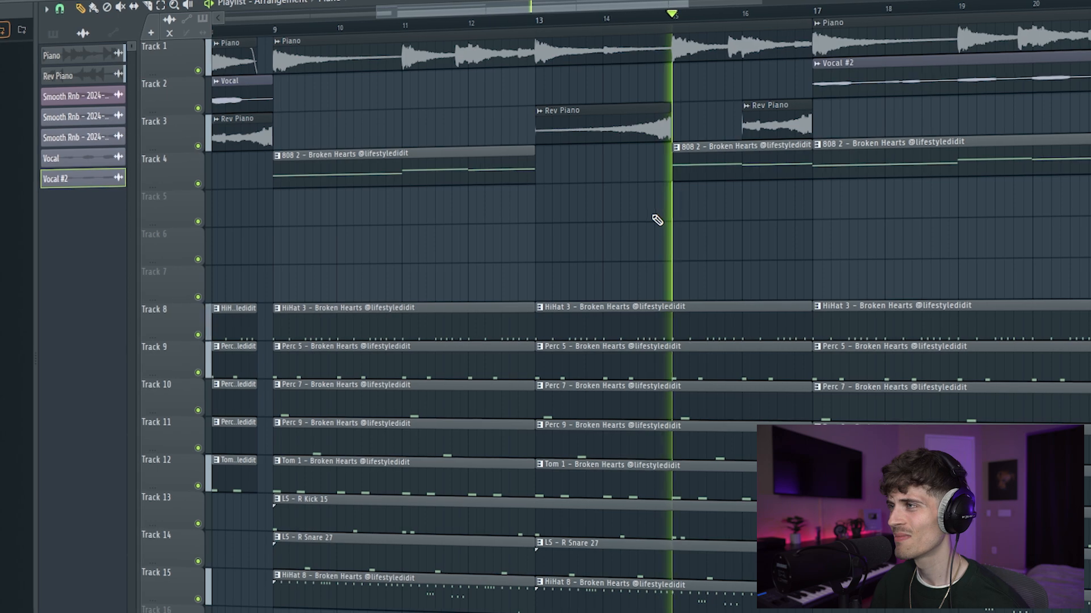
{"action": "scroll", "coordinate": [554, 20], "scroll_direction": "down", "scroll_amount": 5}
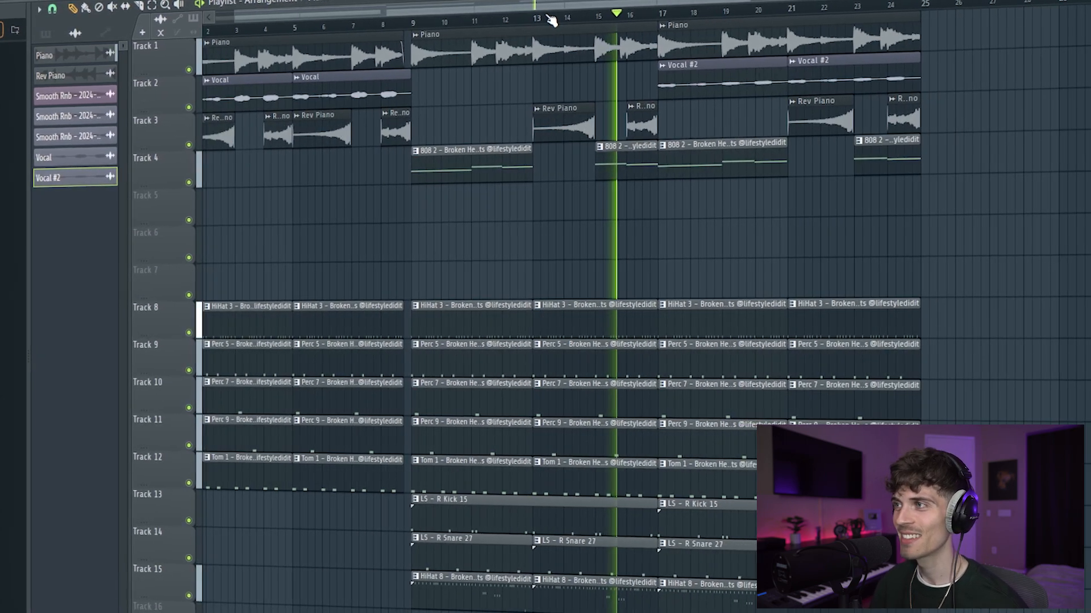